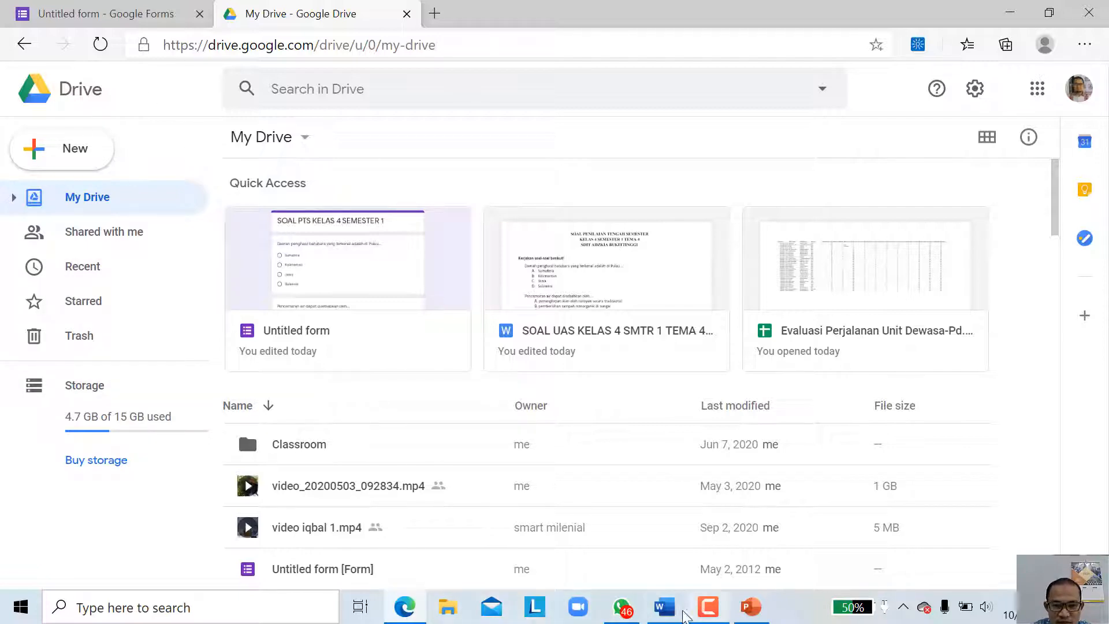
# Step: Switch to the Soal Ujian PTS document in Word and look through its exam questions
pyautogui.click(653, 597)
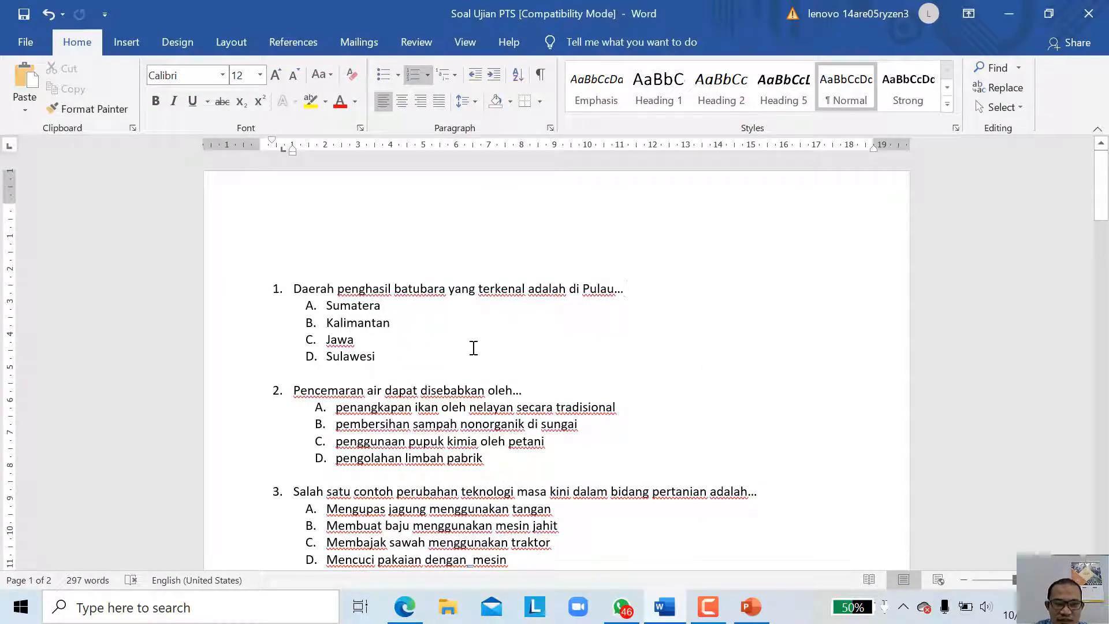
pyautogui.scroll(-6, 474, 352)
pyautogui.scroll(-15, 469, 365)
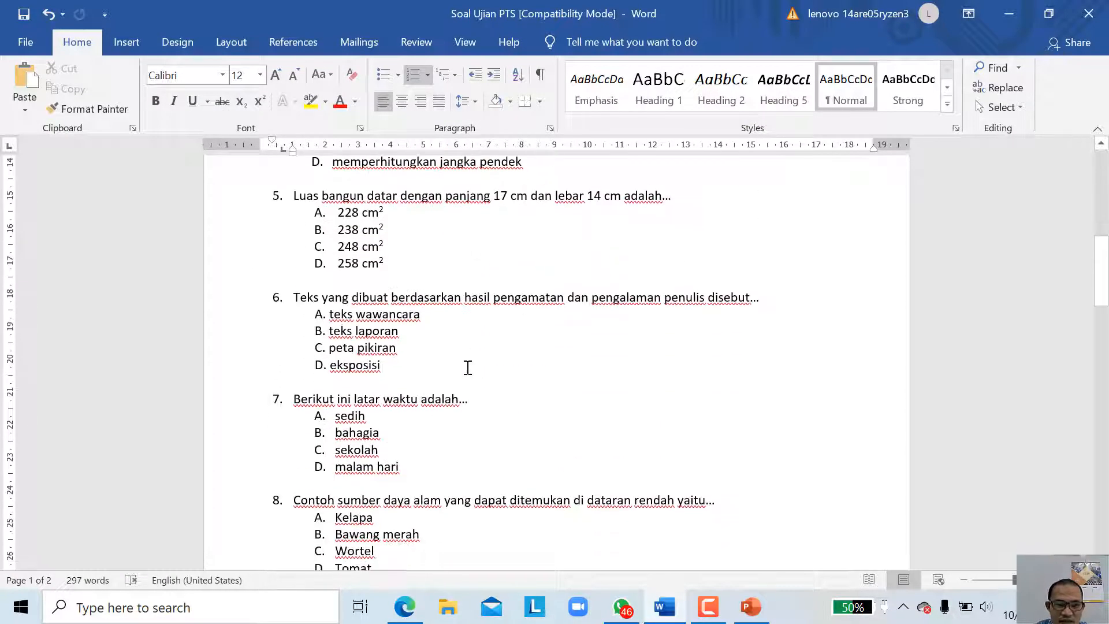
pyautogui.scroll(-3, 465, 384)
pyautogui.scroll(15, 459, 381)
pyautogui.scroll(10, 456, 377)
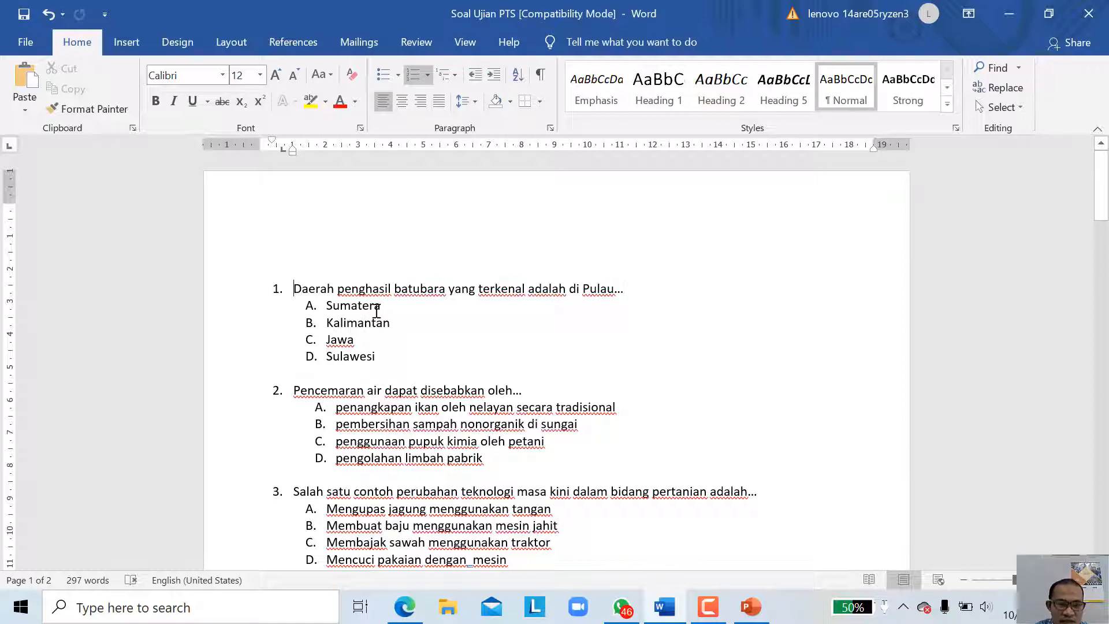
# Step: Remove the list numbers from the first three questions, from "Daerah penghasil batubara" to "Salah satu contoh perubahan teknologi"
pyautogui.hotkey('ctrl', 'z')
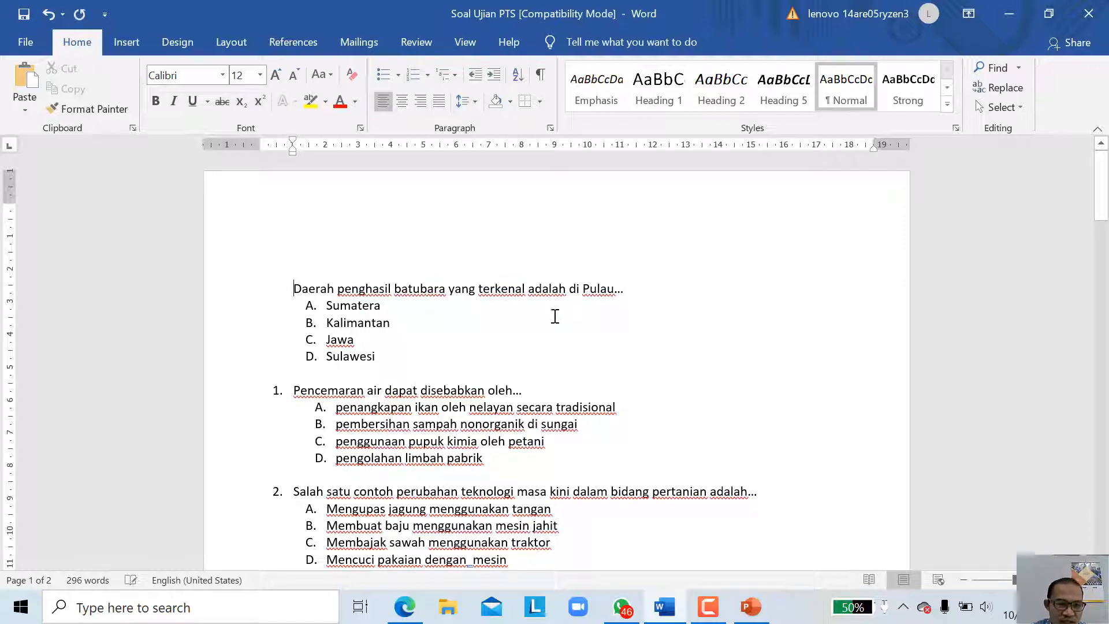
pyautogui.click(383, 390)
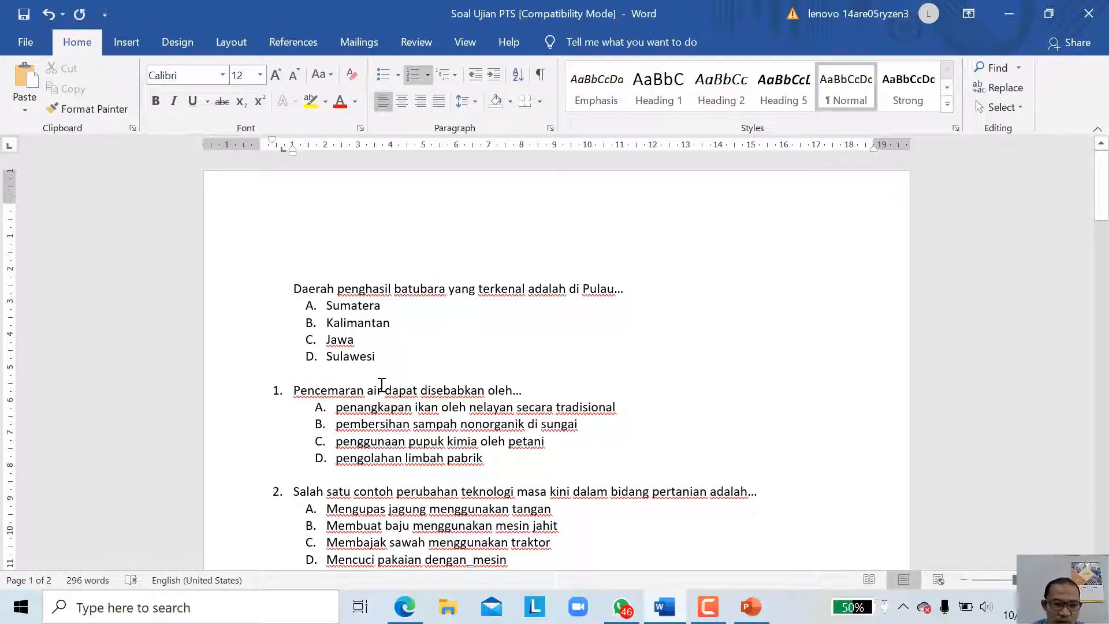
pyautogui.hotkey('ctrl', 'z')
pyautogui.click(297, 497)
pyautogui.press('BackSpace')
# Step: Remove the list numbers from the questions "Salah satu perilaku bijak" and "Luas bangun datar"
pyautogui.scroll(-2, 543, 371)
pyautogui.scroll(-1, 544, 372)
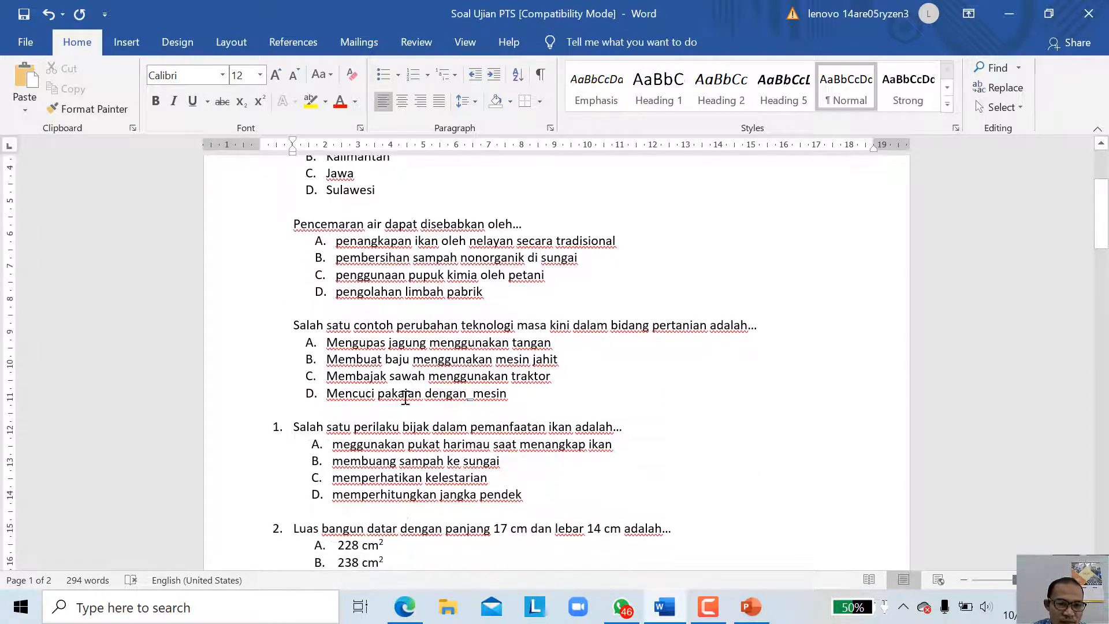
pyautogui.click(297, 429)
pyautogui.press('BackSpace')
pyautogui.scroll(-3, 298, 419)
pyautogui.click(295, 404)
pyautogui.press('BackSpace')
# Step: Remove the list numbers from the questions "Teks yang dibuat berdasarkan hasil pengamatan" and "Berikut ini latar waktu adalah"
pyautogui.scroll(-2, 341, 413)
pyautogui.click(296, 425)
pyautogui.press('BackSpace')
pyautogui.scroll(-3, 344, 421)
pyautogui.click(294, 399)
pyautogui.press('BackSpace')
# Step: Remove the list numbers from the questions "Contoh sumber daya alam", "Bencana yang perlu diwaspadai" and "Contoh kewajiban menjaga kelestarian hutan"
pyautogui.scroll(-4, 449, 379)
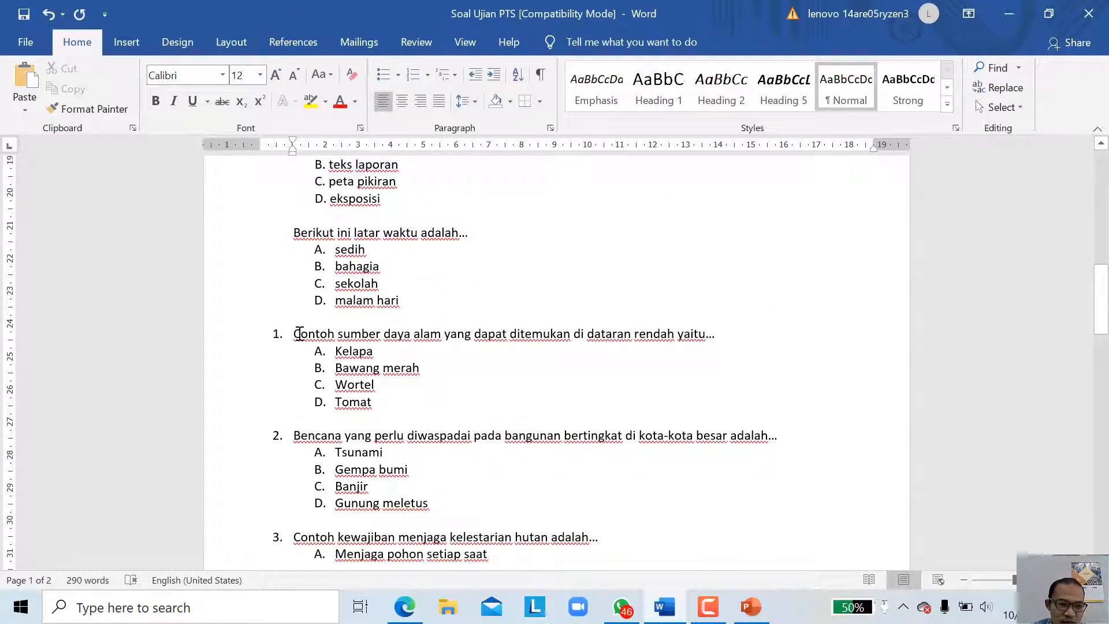
pyautogui.click(295, 334)
pyautogui.press('BackSpace')
pyautogui.click(295, 438)
pyautogui.press('BackSpace')
pyautogui.scroll(-4, 401, 408)
pyautogui.click(294, 370)
pyautogui.press('BackSpace')
# Step: Remove the list markers from the question "Sikap yang kamu lakukan" and the question after it, and return to the document's start
pyautogui.scroll(-4, 346, 416)
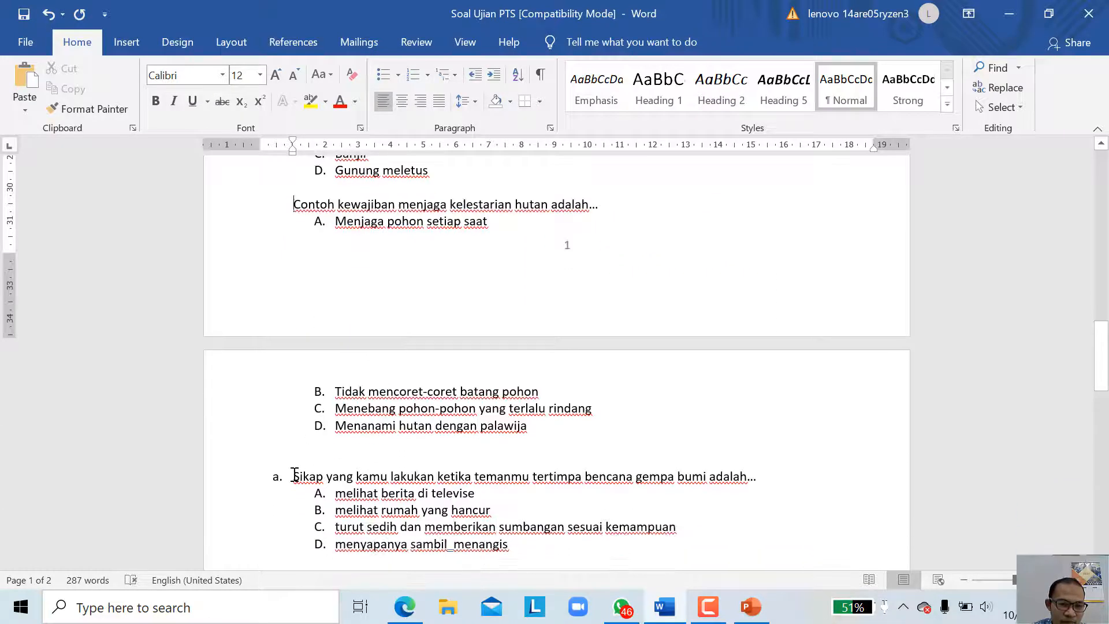
pyautogui.click(294, 476)
pyautogui.press('BackSpace')
pyautogui.scroll(-5, 301, 381)
pyautogui.click(297, 372)
pyautogui.press('BackSpace')
pyautogui.scroll(13, 594, 294)
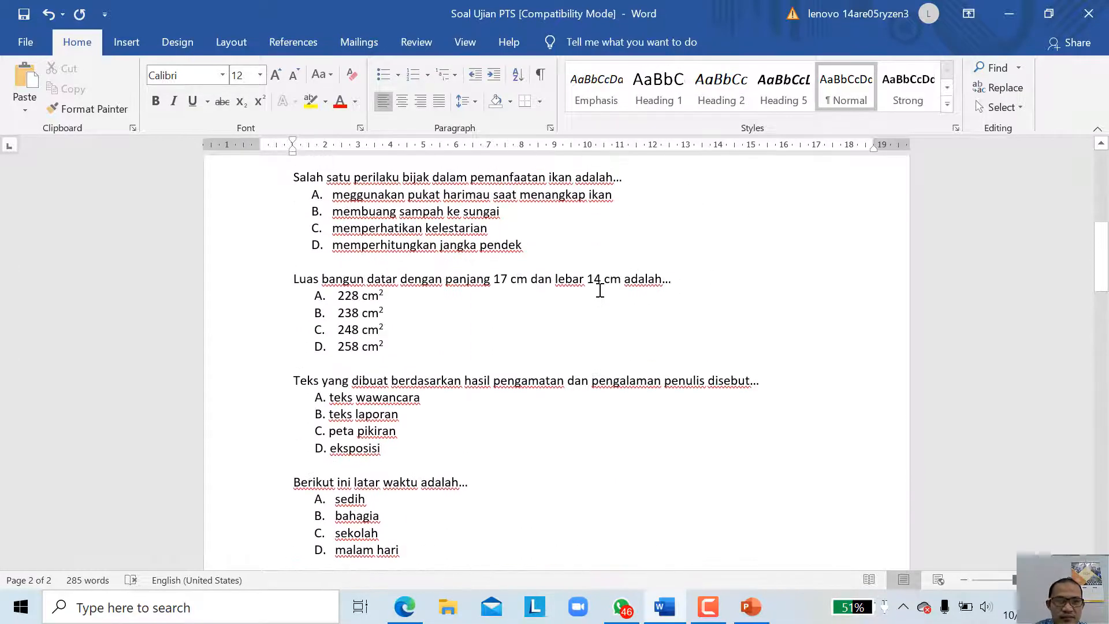
pyautogui.scroll(8, 600, 292)
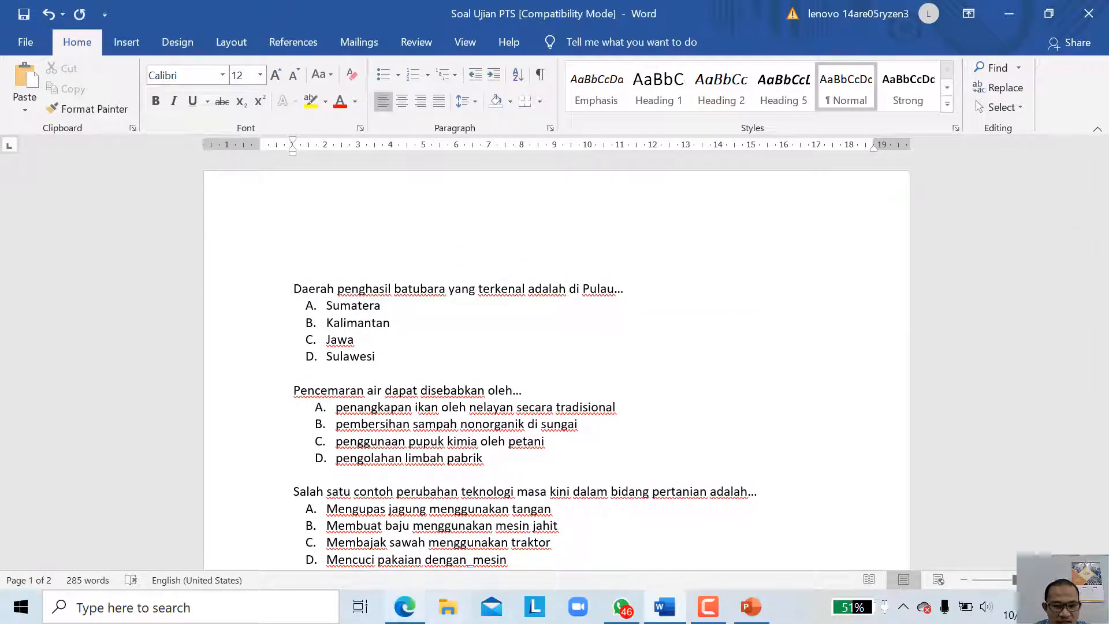
# Step: Switch to the untitled Google Forms form in the browser and title it "SOAL UJIAN PTS KELAS 1 SEMESTER 1"
pyautogui.click(402, 615)
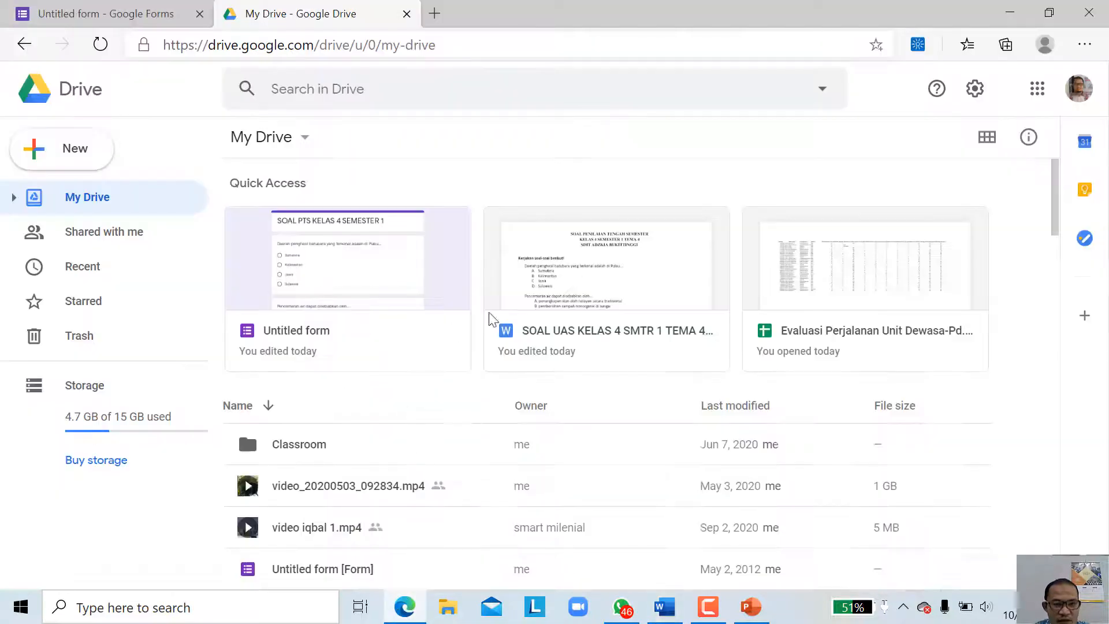
pyautogui.click(664, 607)
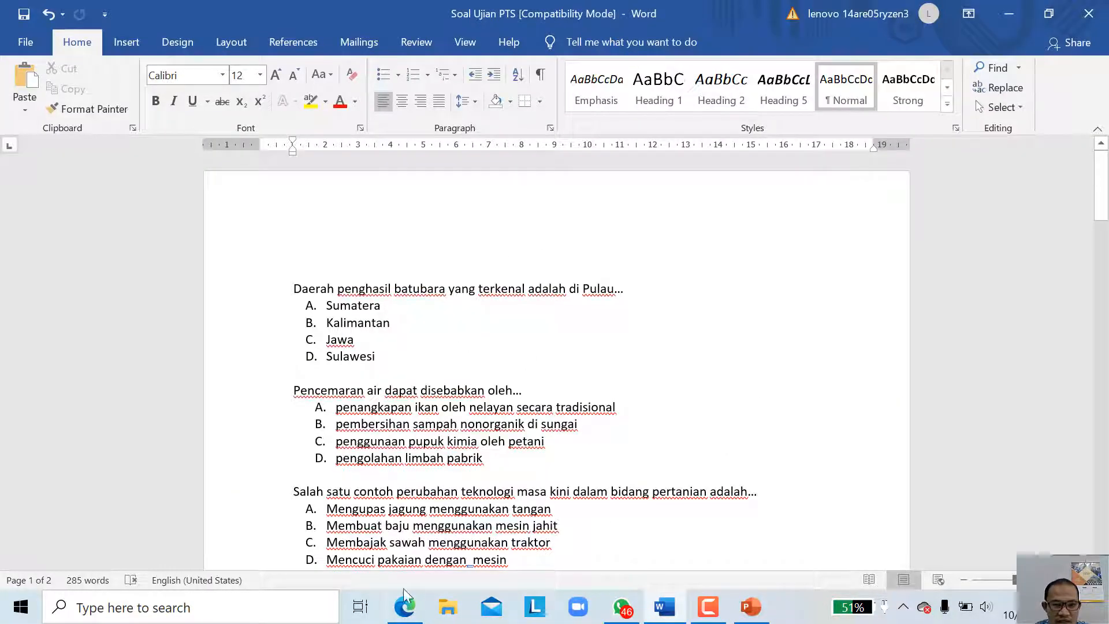
pyautogui.click(404, 606)
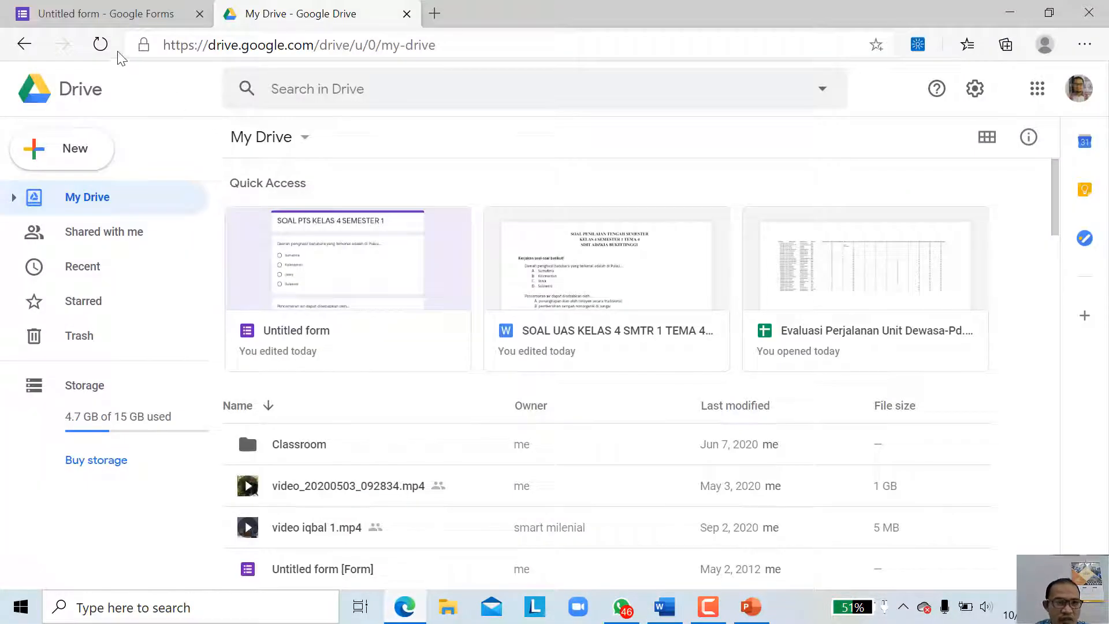
pyautogui.click(87, 13)
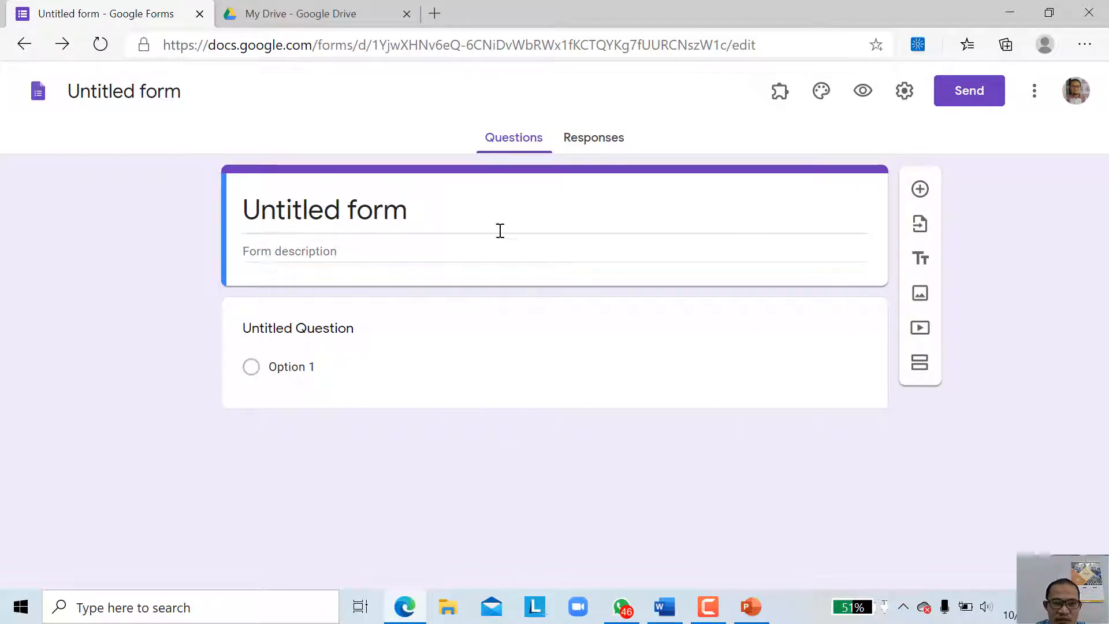
pyautogui.click(479, 225)
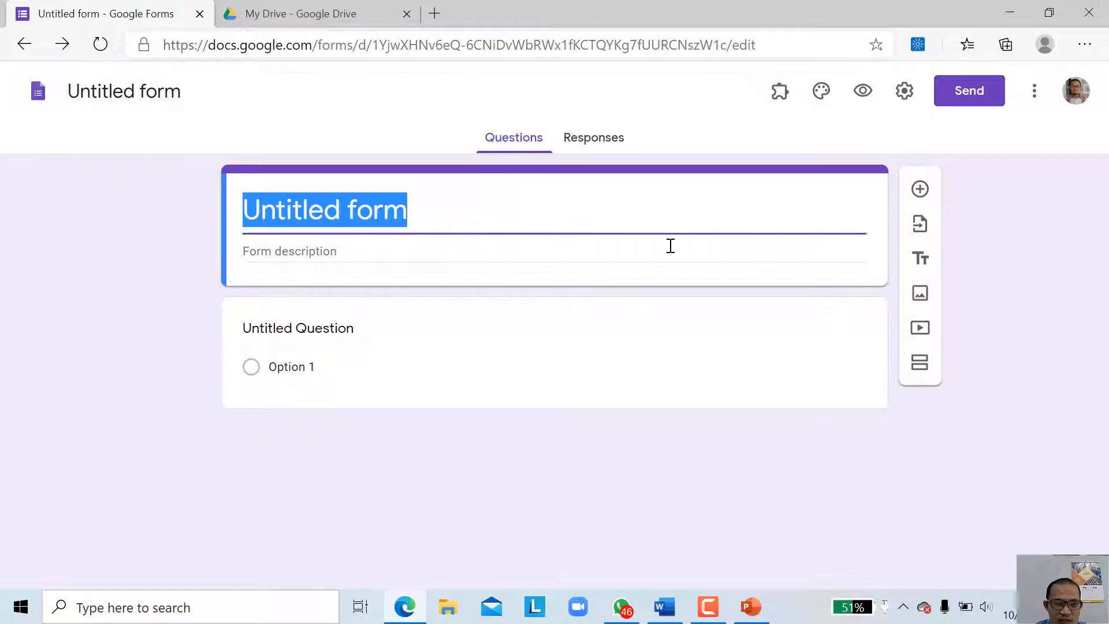
pyautogui.write('SOAL UJIAN P')
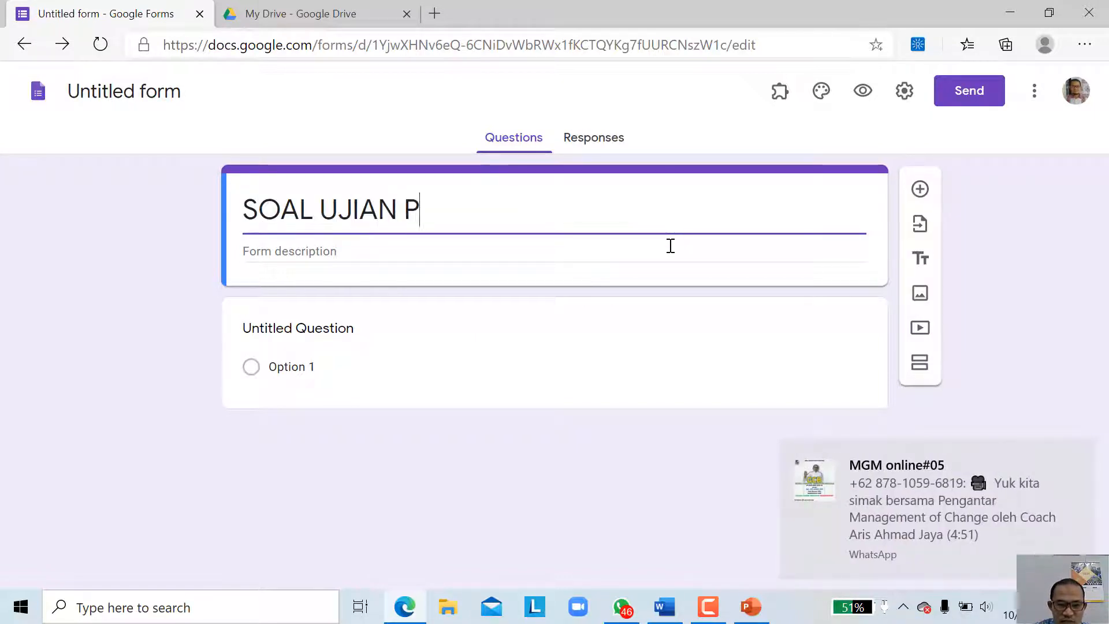
pyautogui.write('TS KELAS 1')
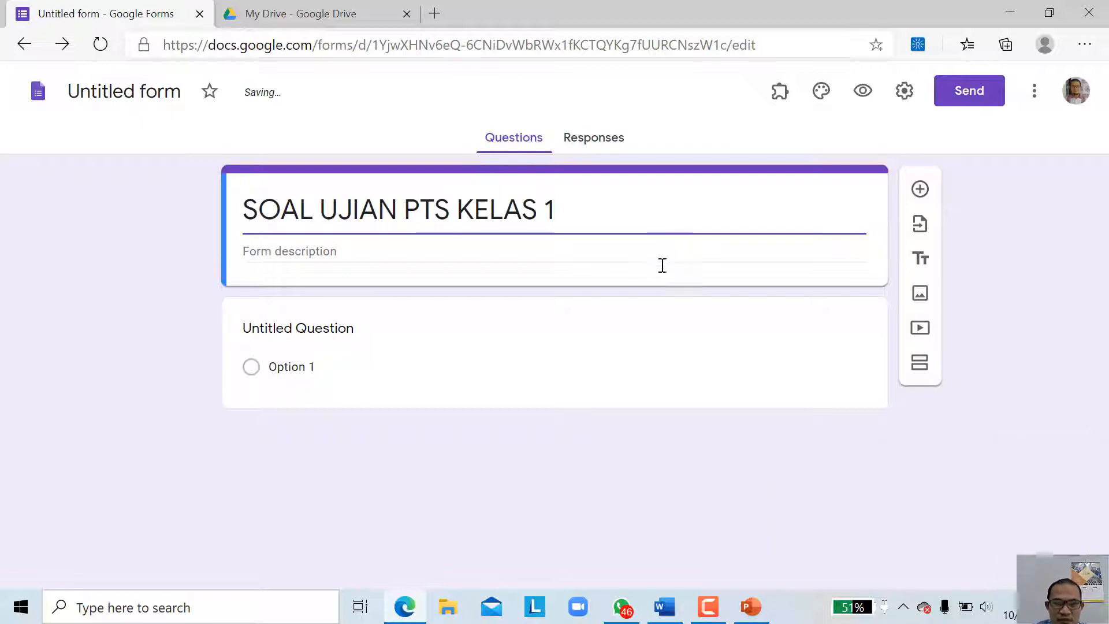
pyautogui.write(' SEM')
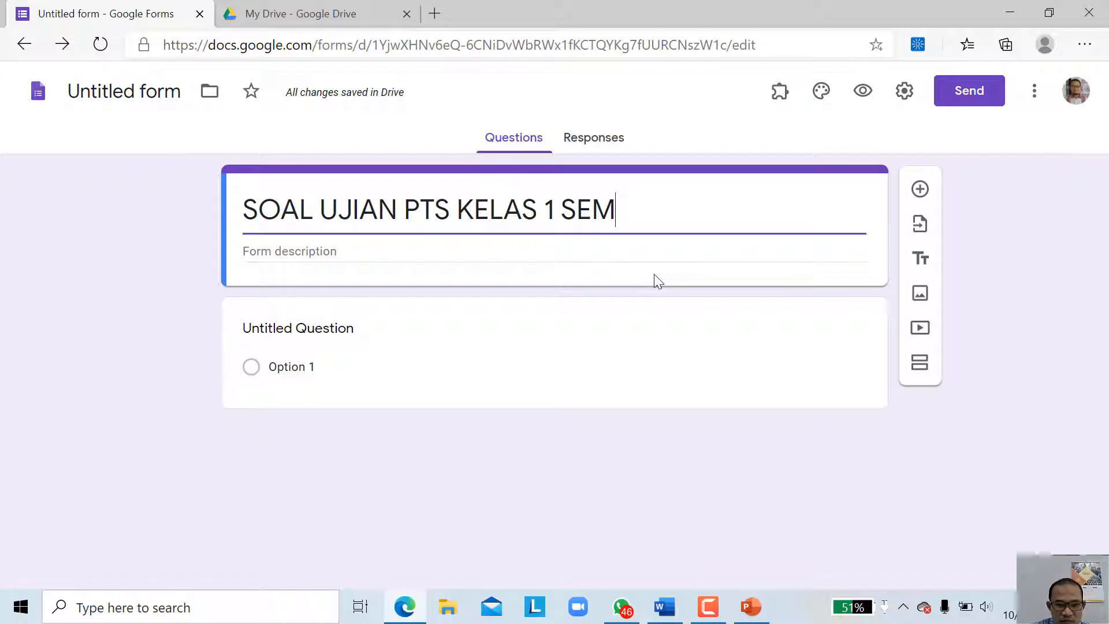
pyautogui.write('ESTER 1')
pyautogui.click(671, 434)
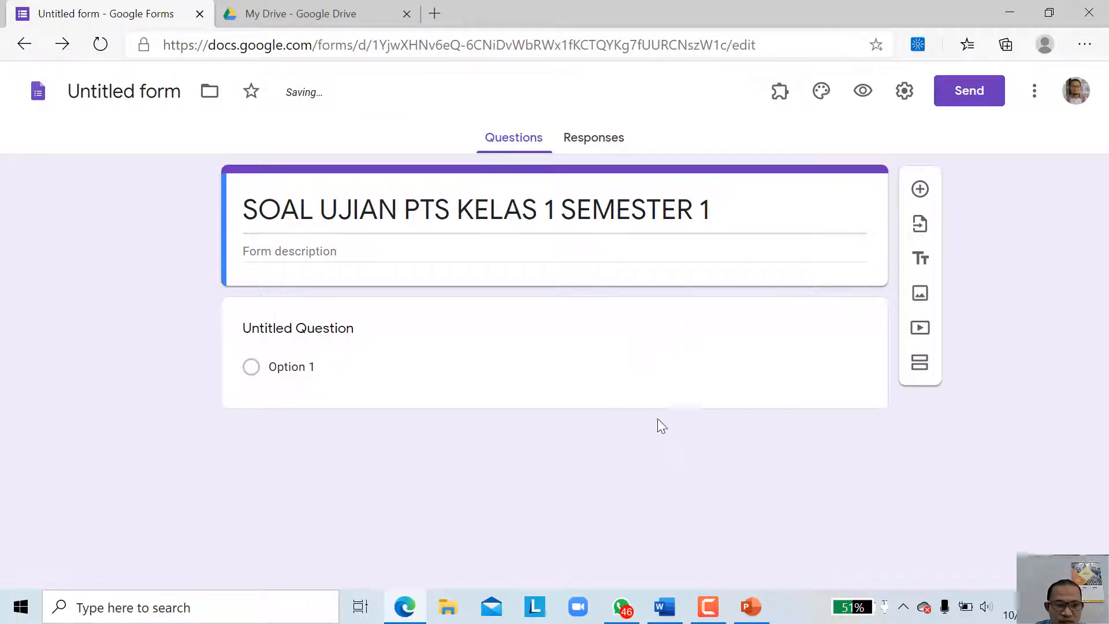
# Step: Set the first question's text to "Siapakah Nama Presiden Kita?"
pyautogui.click(323, 328)
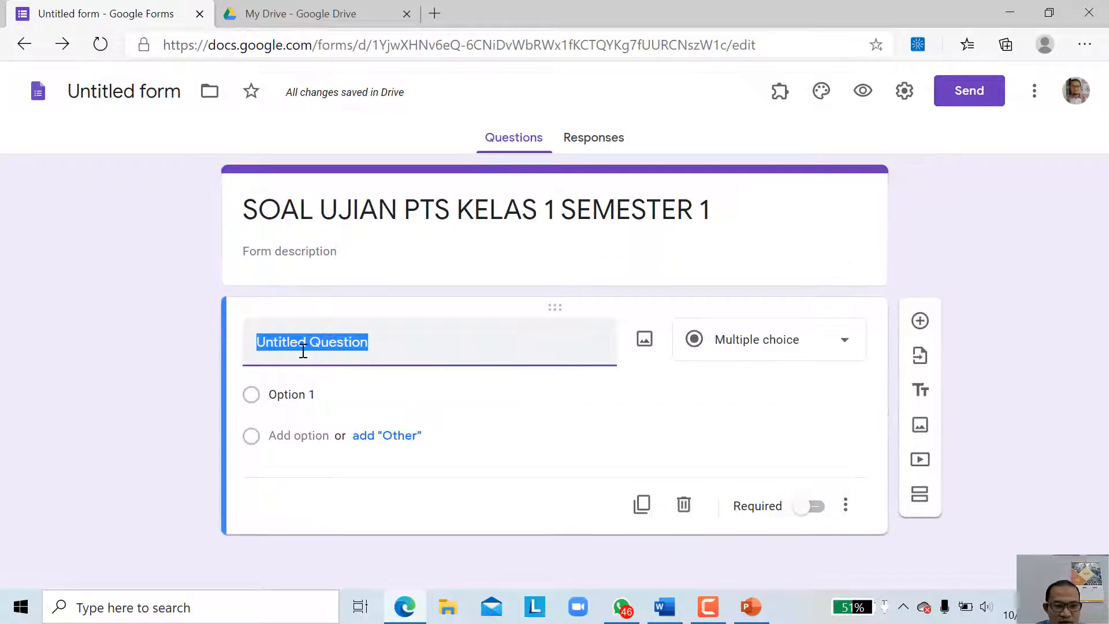
pyautogui.write('Siapakah Nama Presiden')
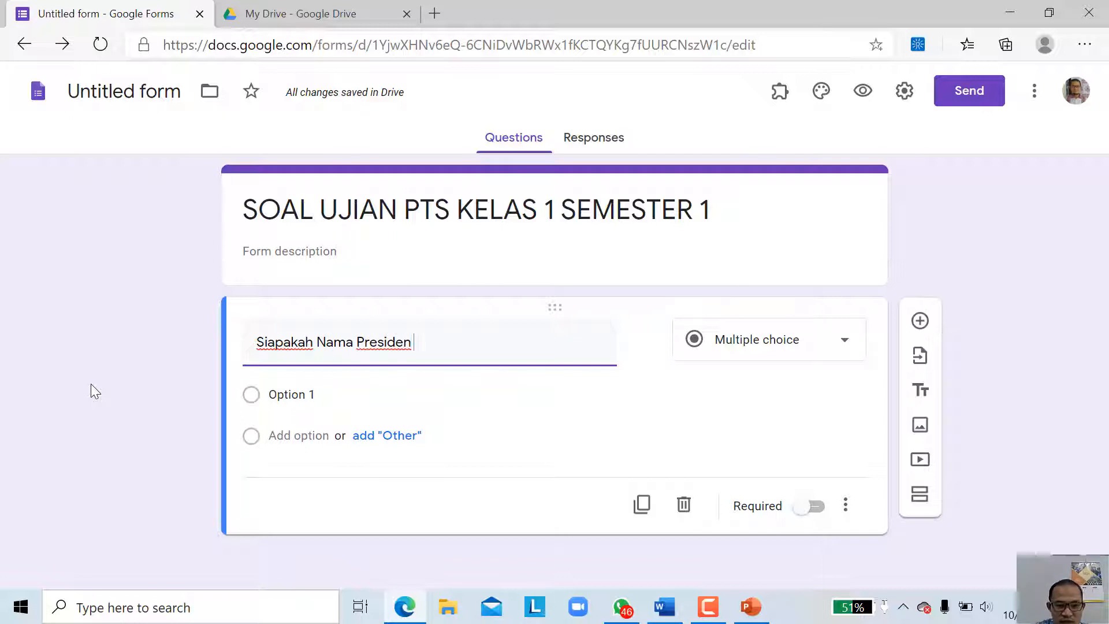
pyautogui.write(' Kita?')
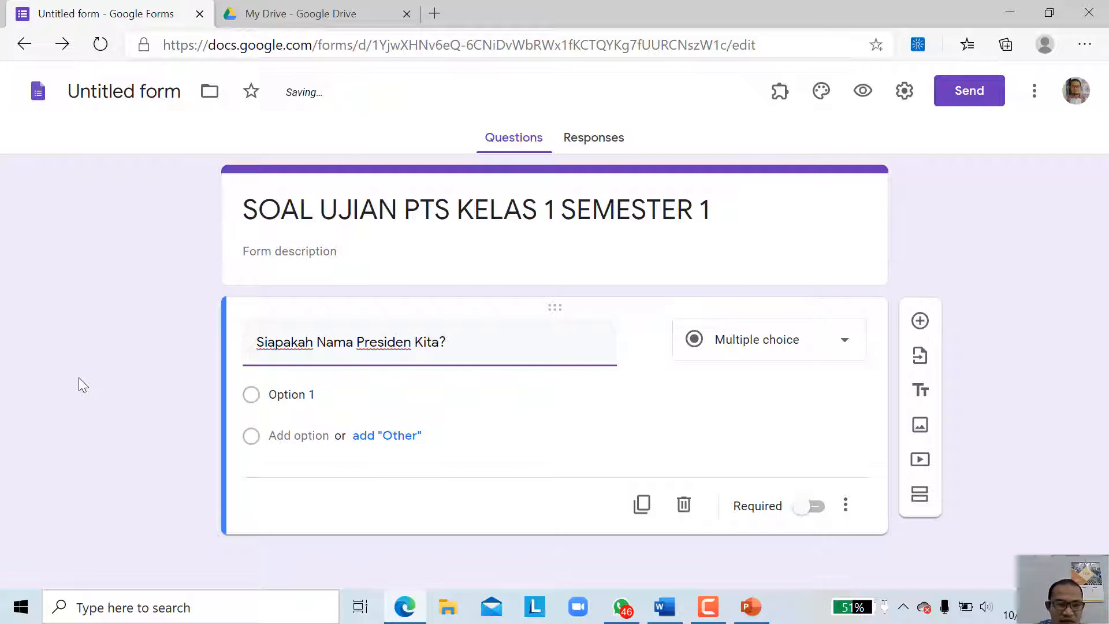
# Step: Give the multiple choice question the answer options A and B plus an "Other" option
pyautogui.click(317, 394)
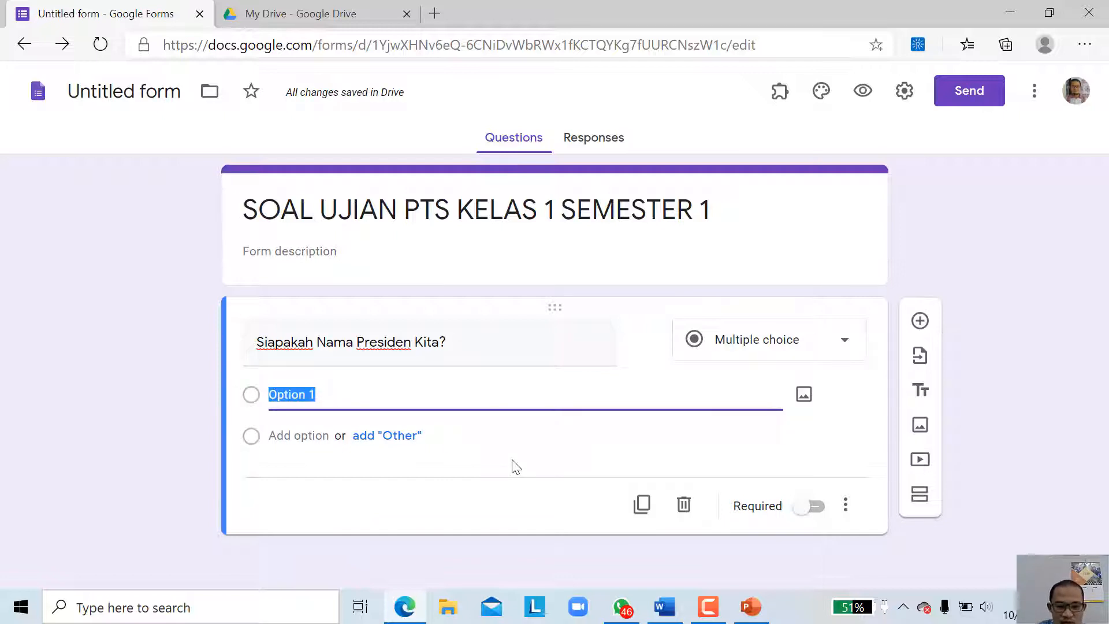
pyautogui.write('A')
pyautogui.click(399, 440)
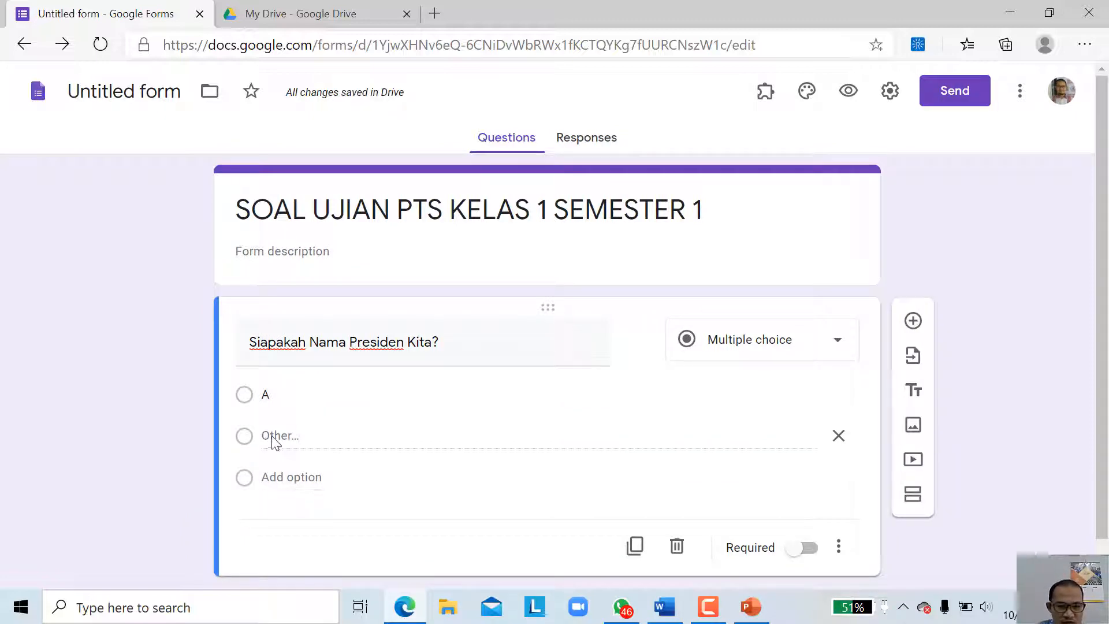
pyautogui.click(276, 472)
pyautogui.write('B')
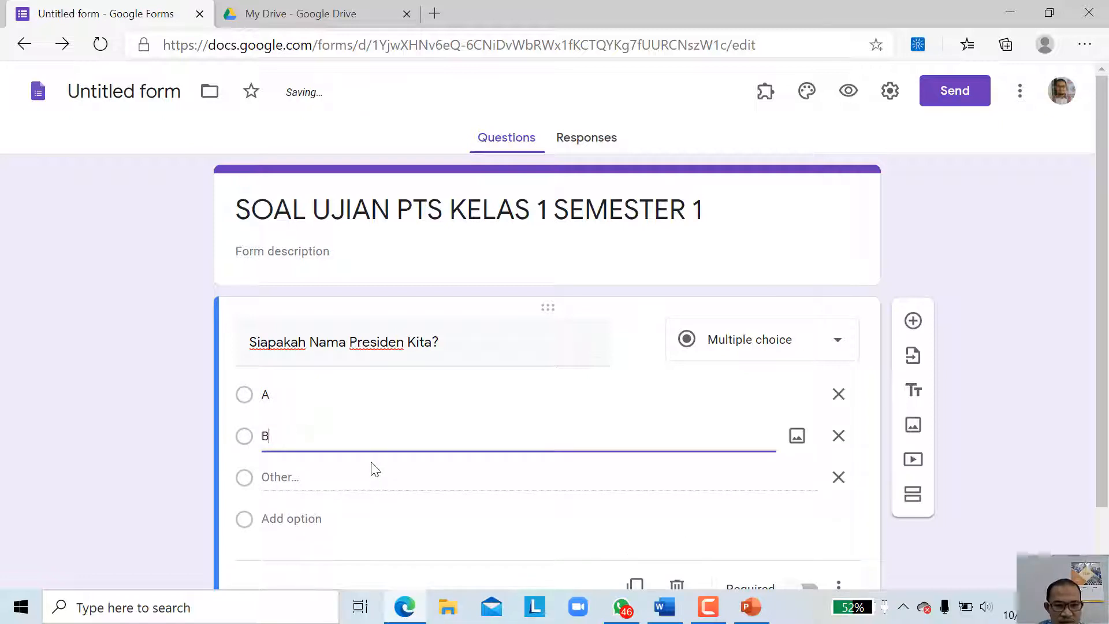
pyautogui.scroll(-1, 468, 362)
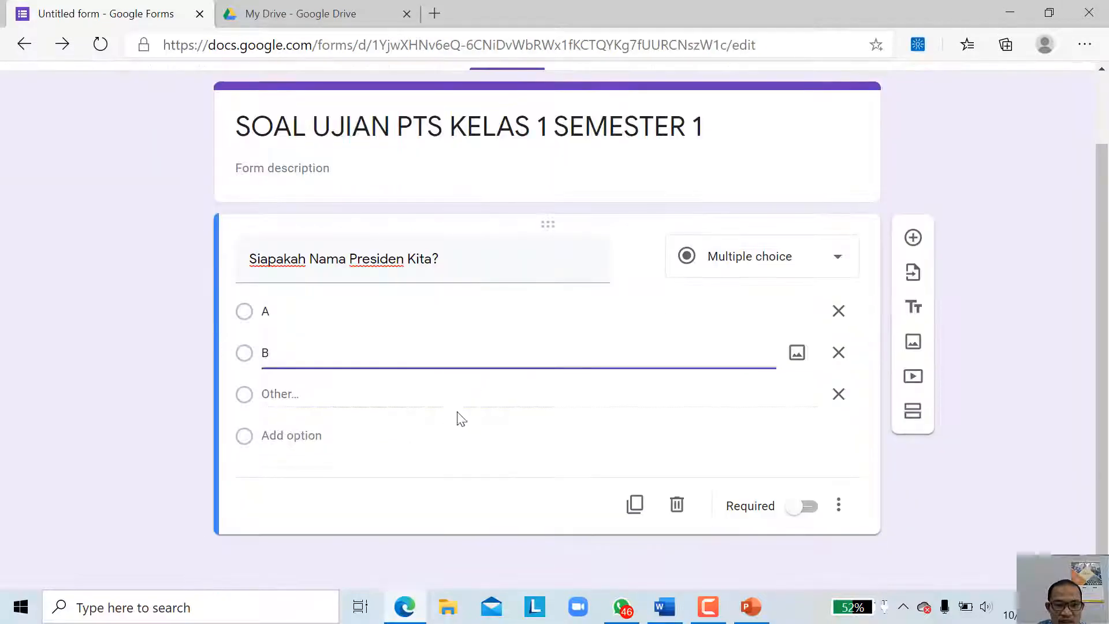
pyautogui.scroll(1, 364, 300)
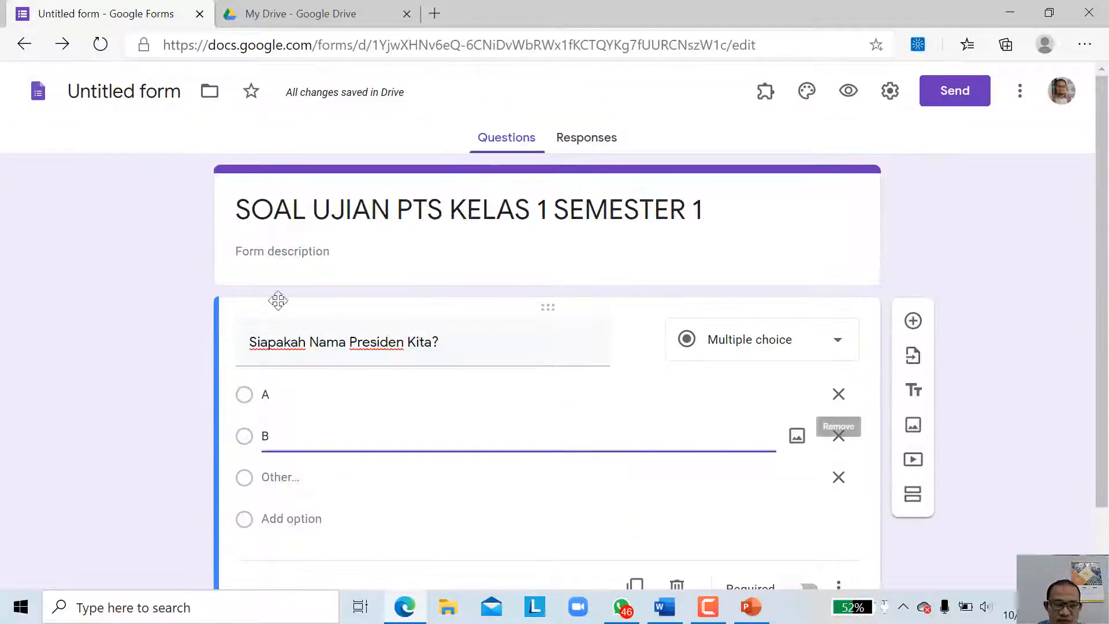
pyautogui.scroll(-1, 297, 335)
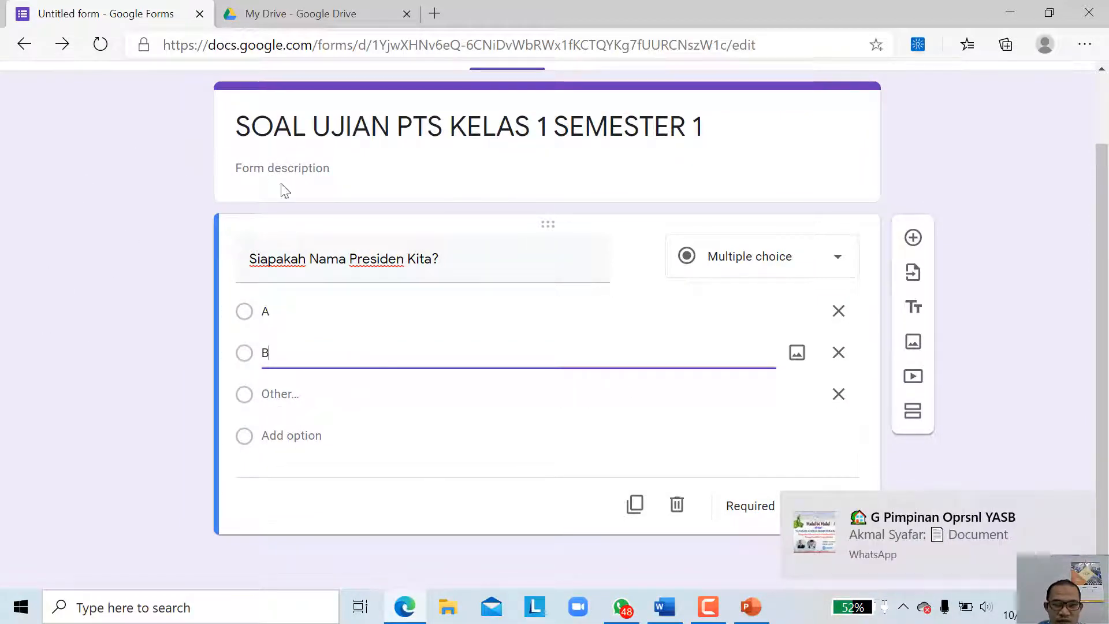
# Step: Dismiss the incoming message notifications and close the WhatsApp window
pyautogui.click(1076, 508)
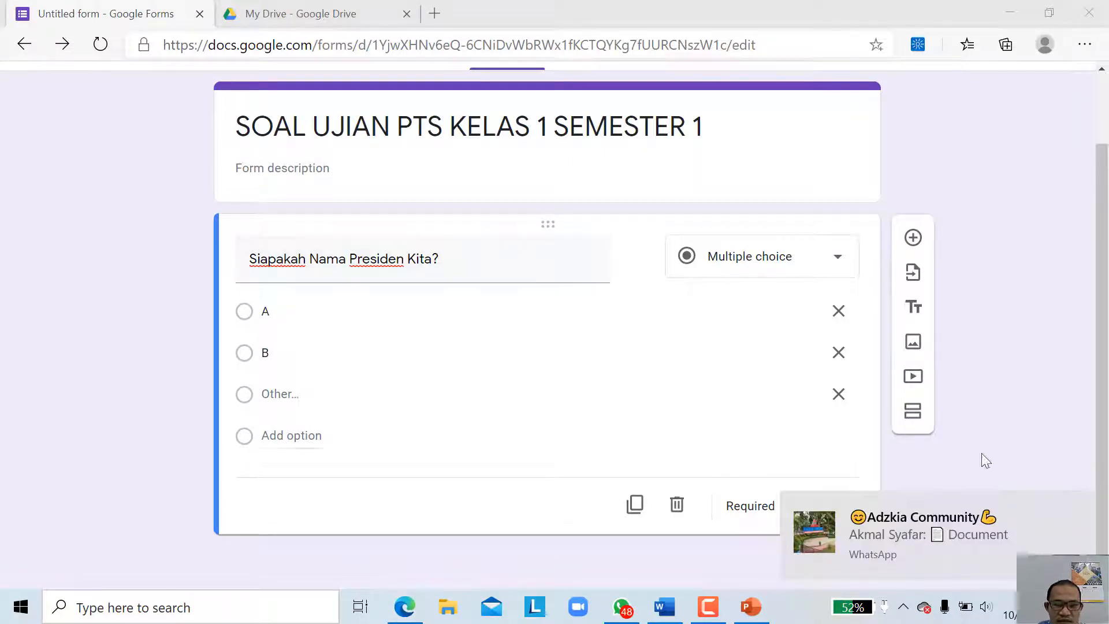
pyautogui.click(1078, 508)
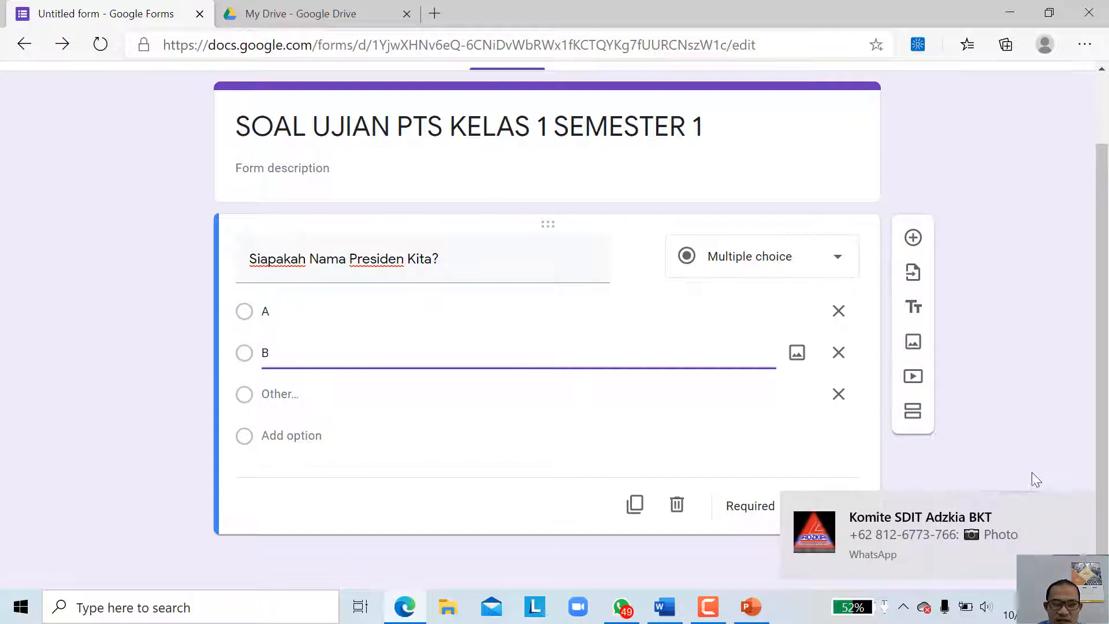
pyautogui.click(1078, 508)
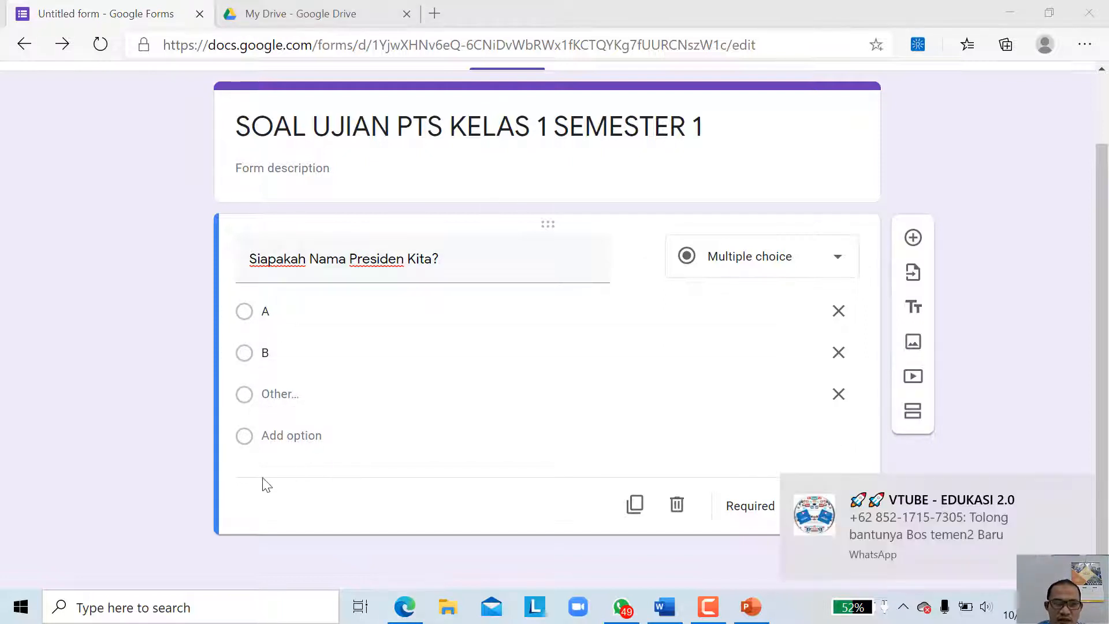
pyautogui.click(1078, 492)
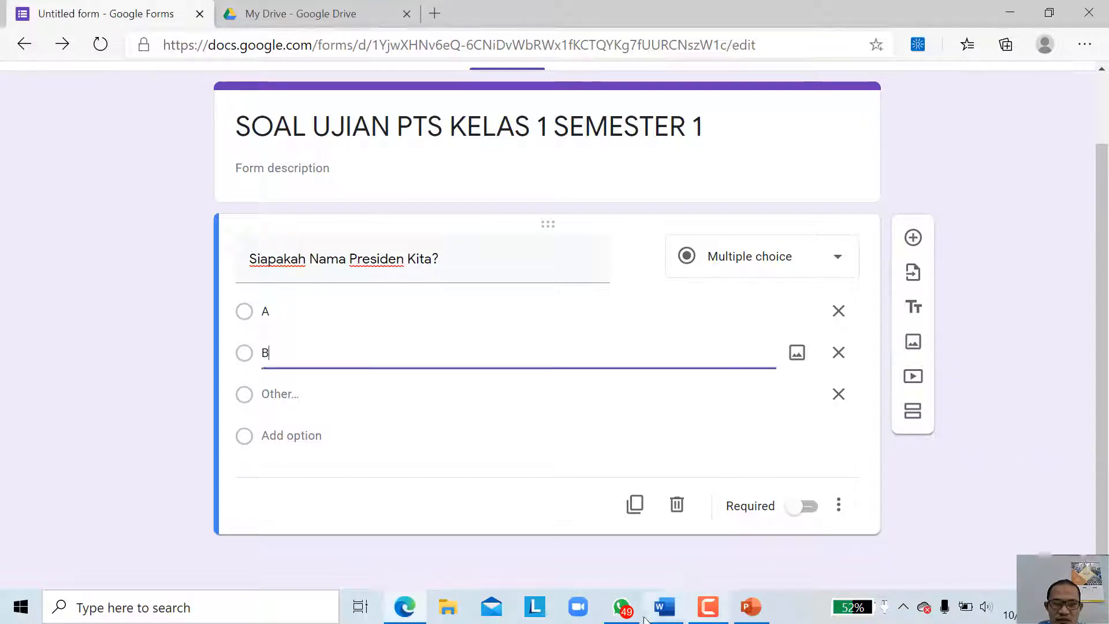
pyautogui.moveTo(622, 611)
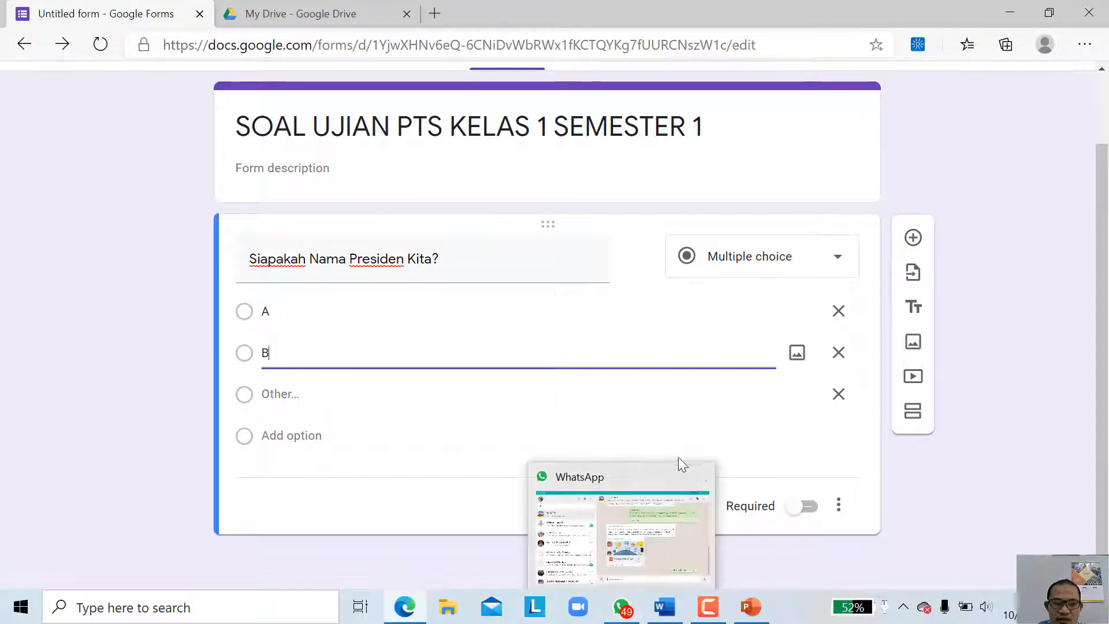
pyautogui.click(706, 479)
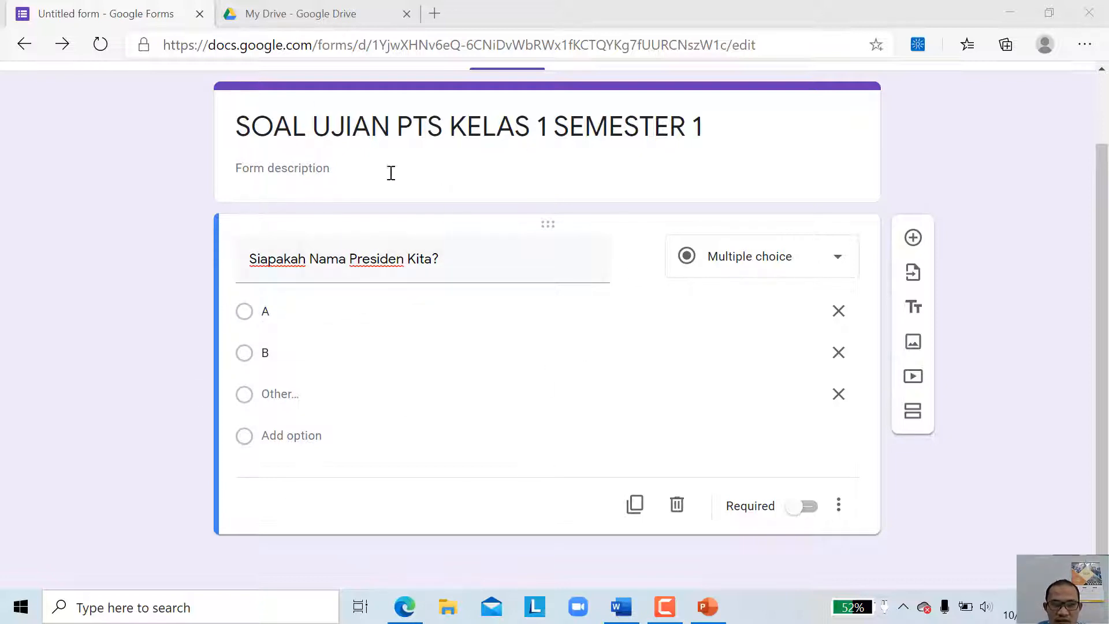
# Step: Switch to the Soal Ujian PTS document in Word and look through its unnumbered questions and answer options
pyautogui.click(621, 606)
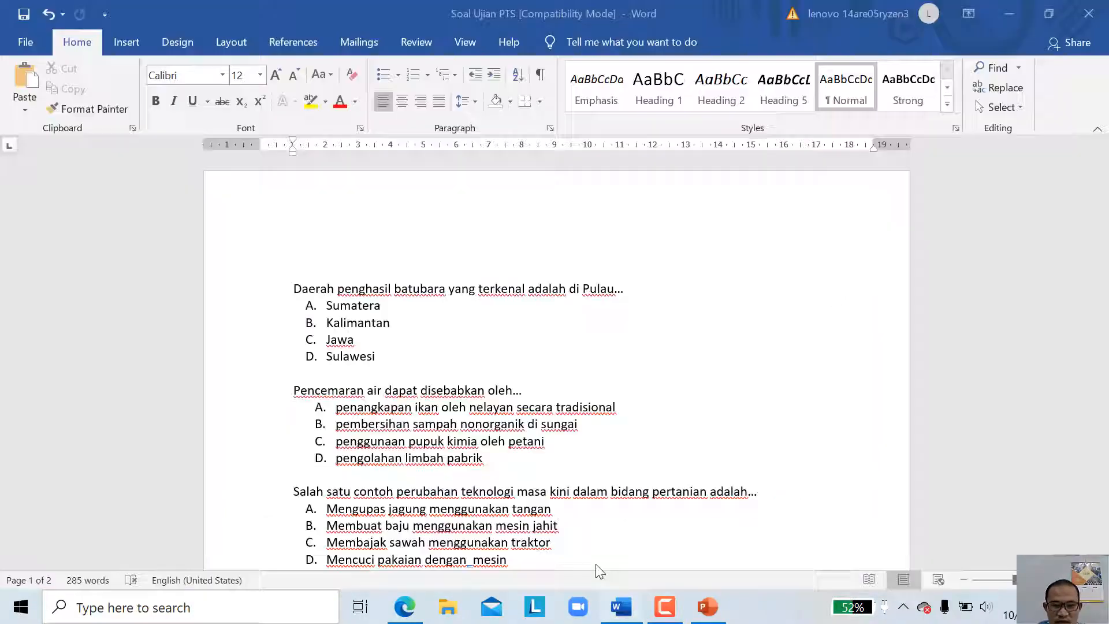
pyautogui.scroll(-15, 392, 382)
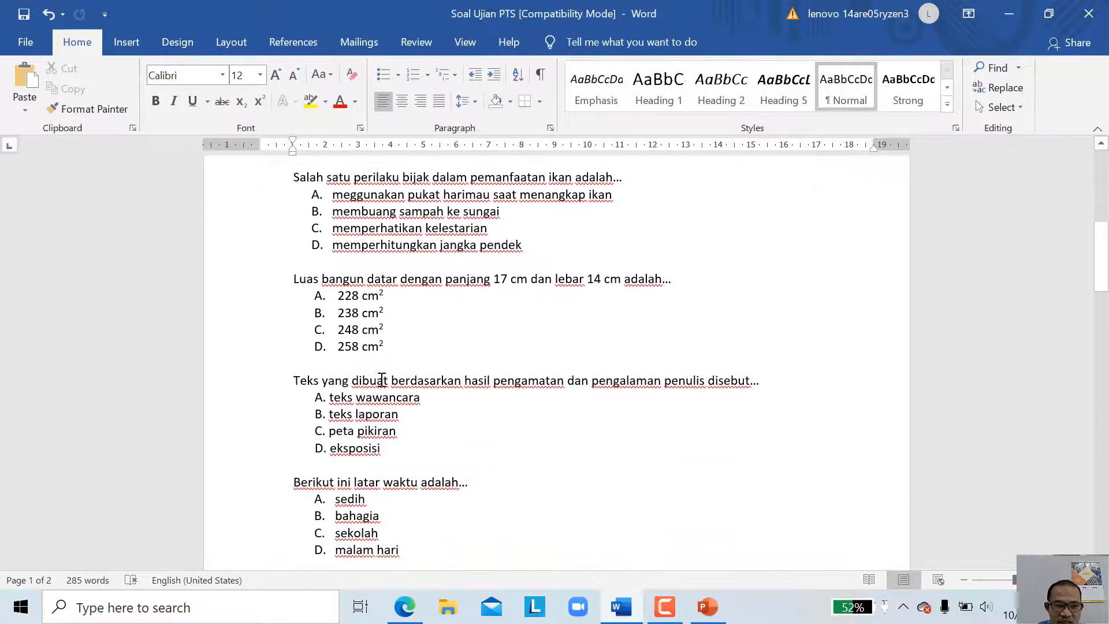
pyautogui.scroll(-5, 381, 368)
pyautogui.scroll(20, 378, 364)
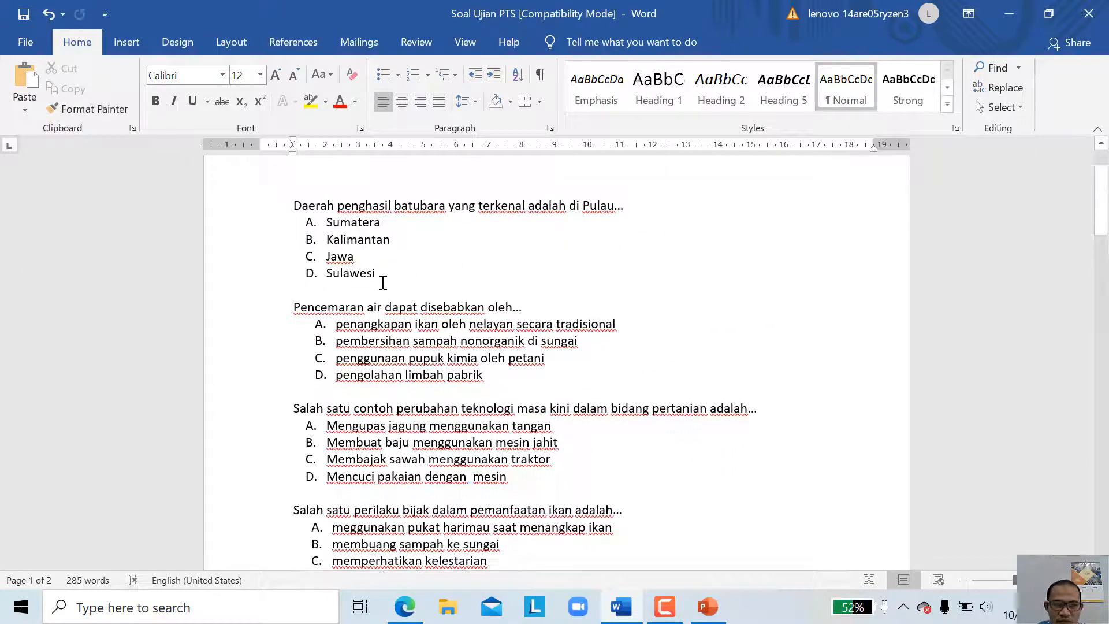
pyautogui.scroll(2, 422, 275)
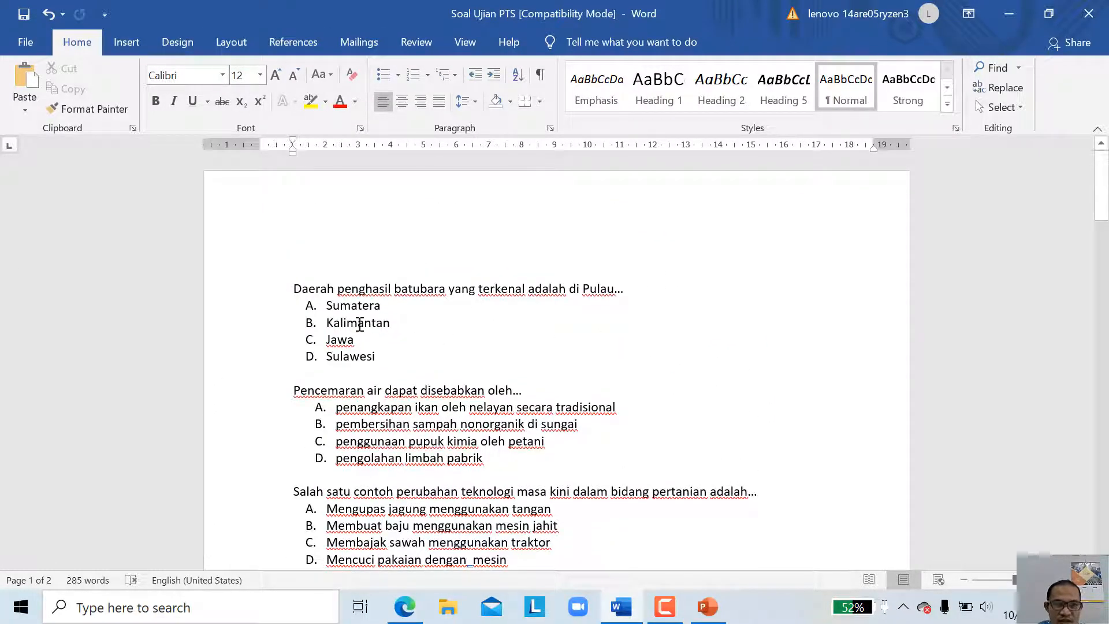
# Step: Switch to My Drive in the browser and upload the Soal Ujian PTS file from the Downloads folder
pyautogui.click(404, 607)
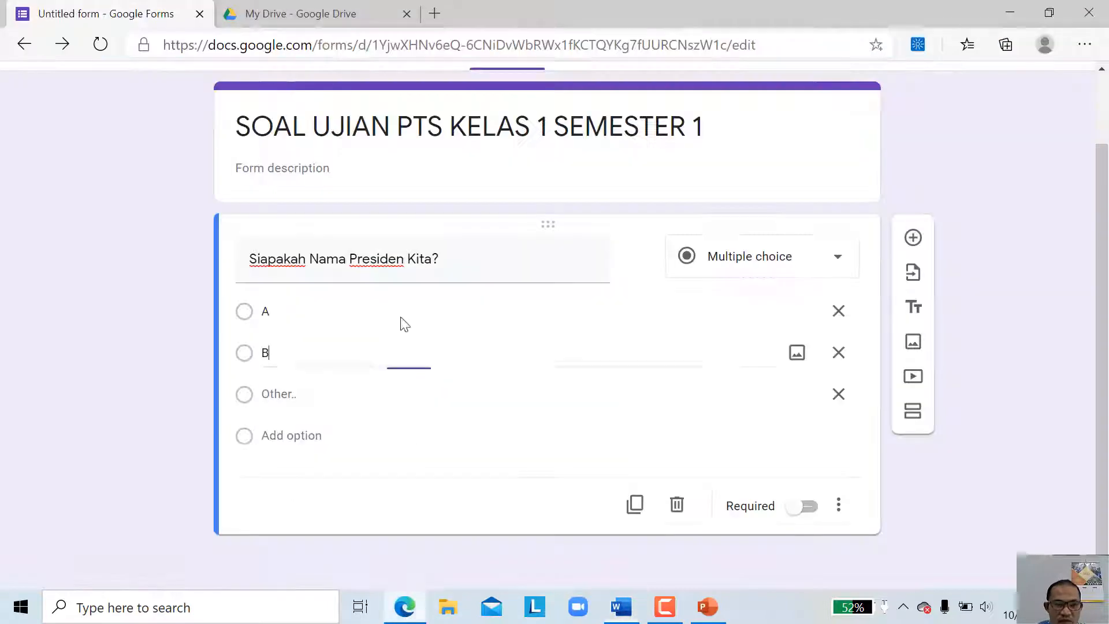
pyautogui.click(274, 26)
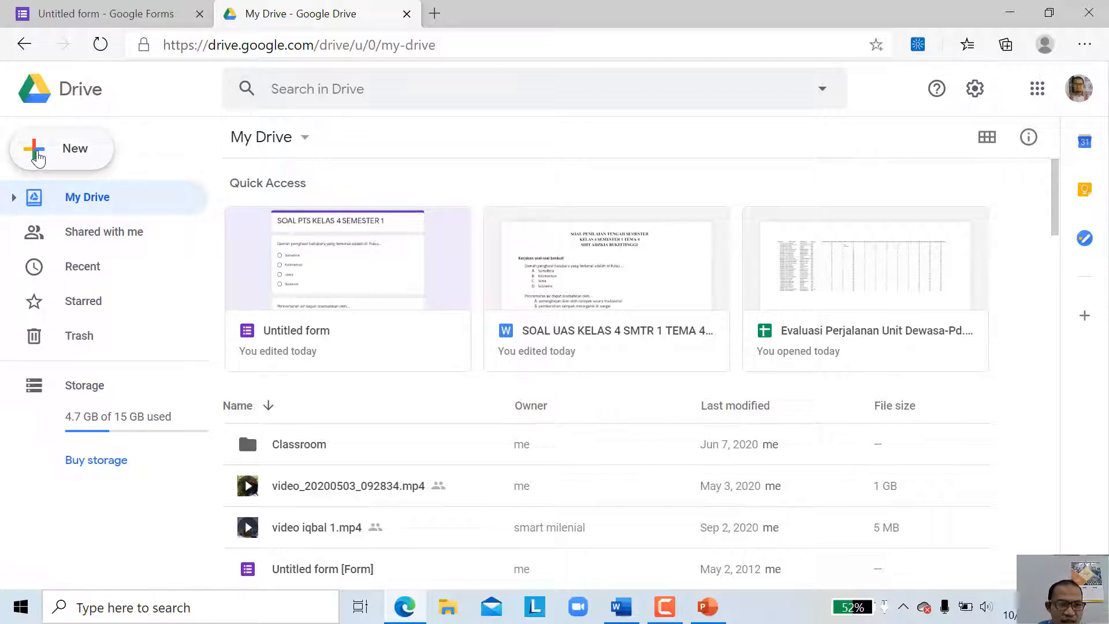
pyautogui.click(38, 157)
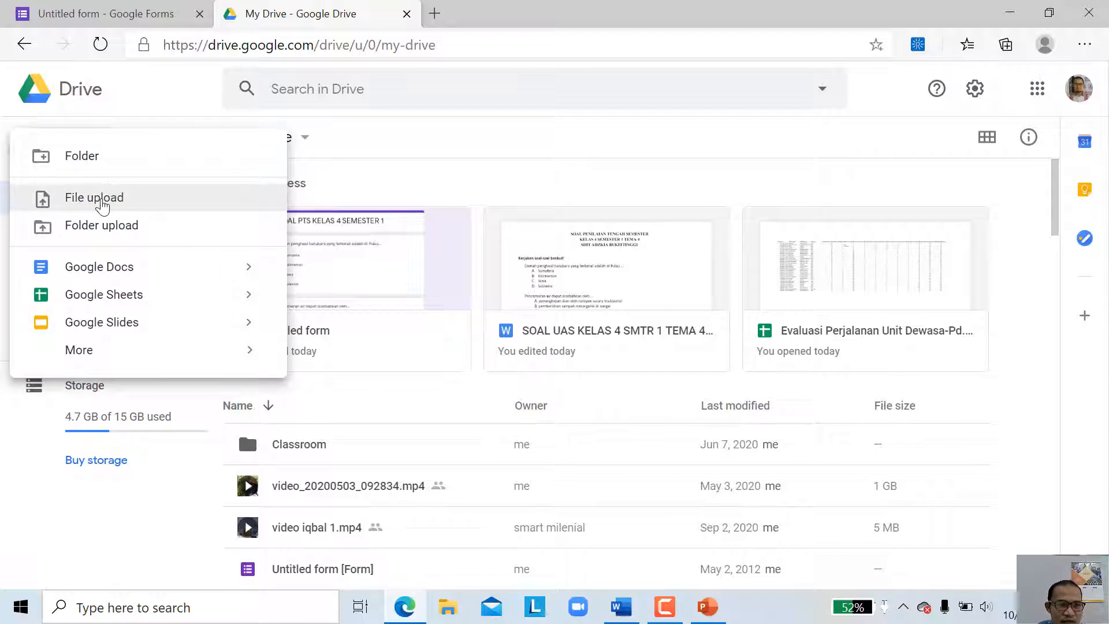
pyautogui.click(102, 205)
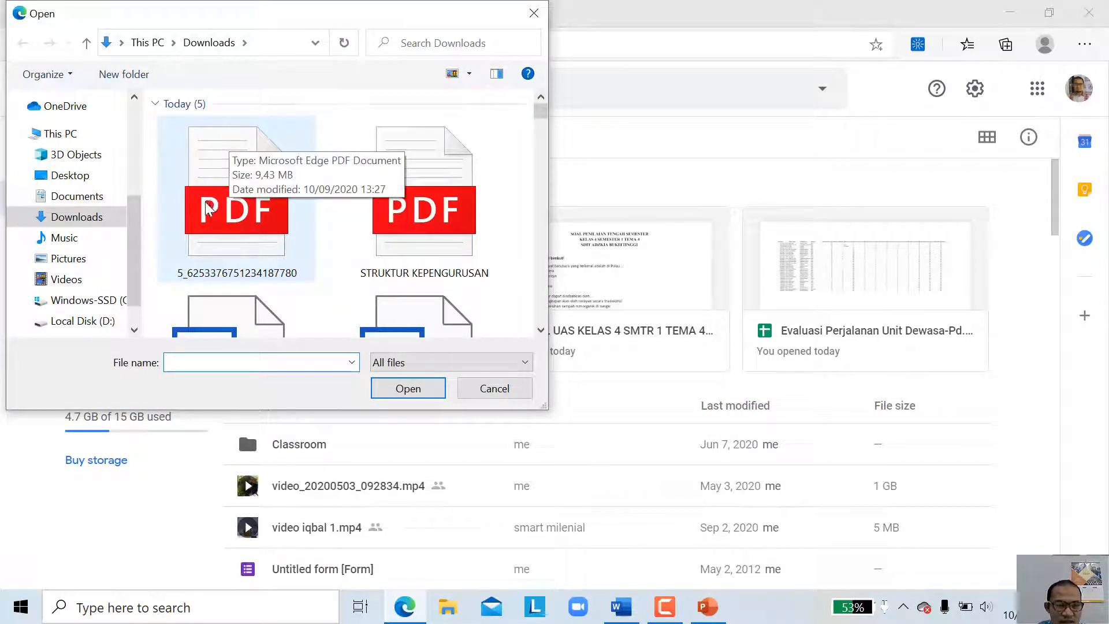
pyautogui.scroll(-2, 208, 203)
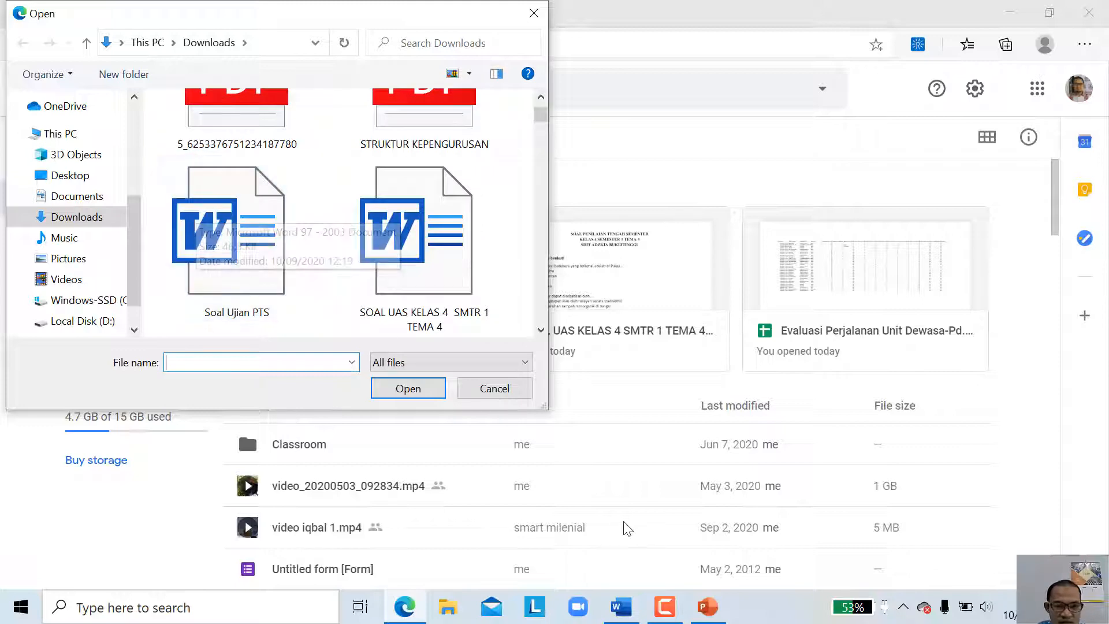
pyautogui.click(234, 266)
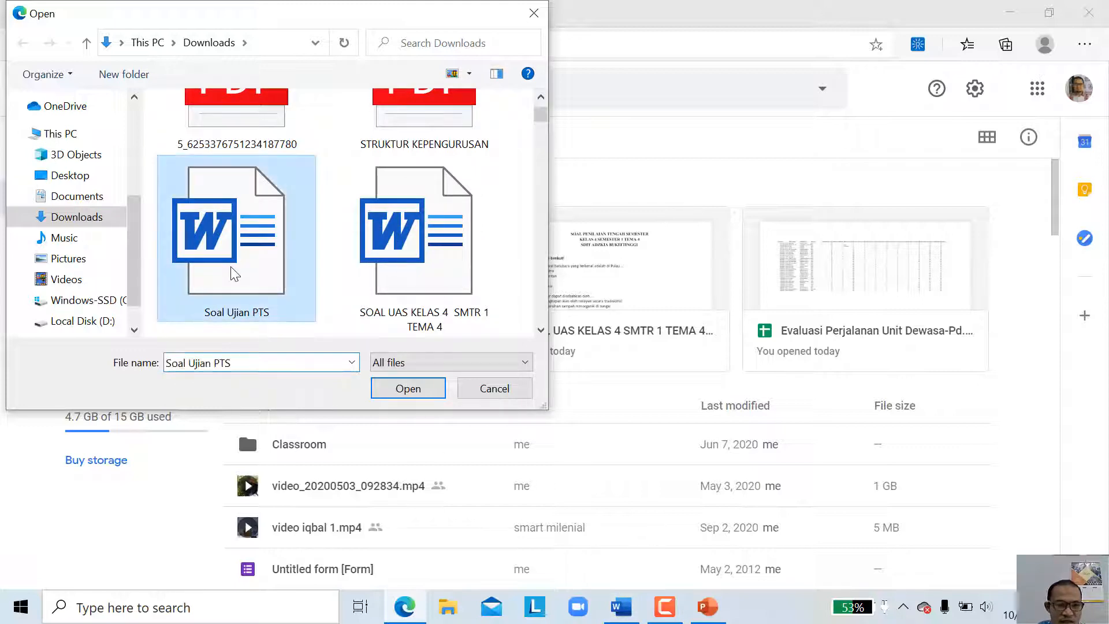
pyautogui.click(406, 388)
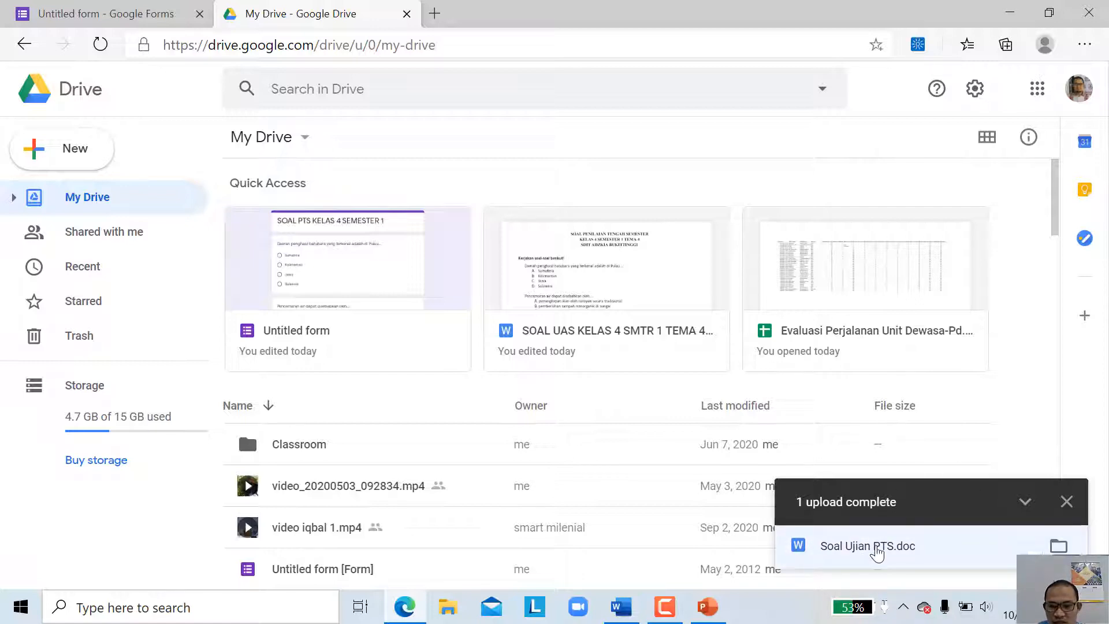
# Step: Open the uploaded Soal Ujian PTS.doc in Google Docs and accept saving it in .DOCX format
pyautogui.click(876, 554)
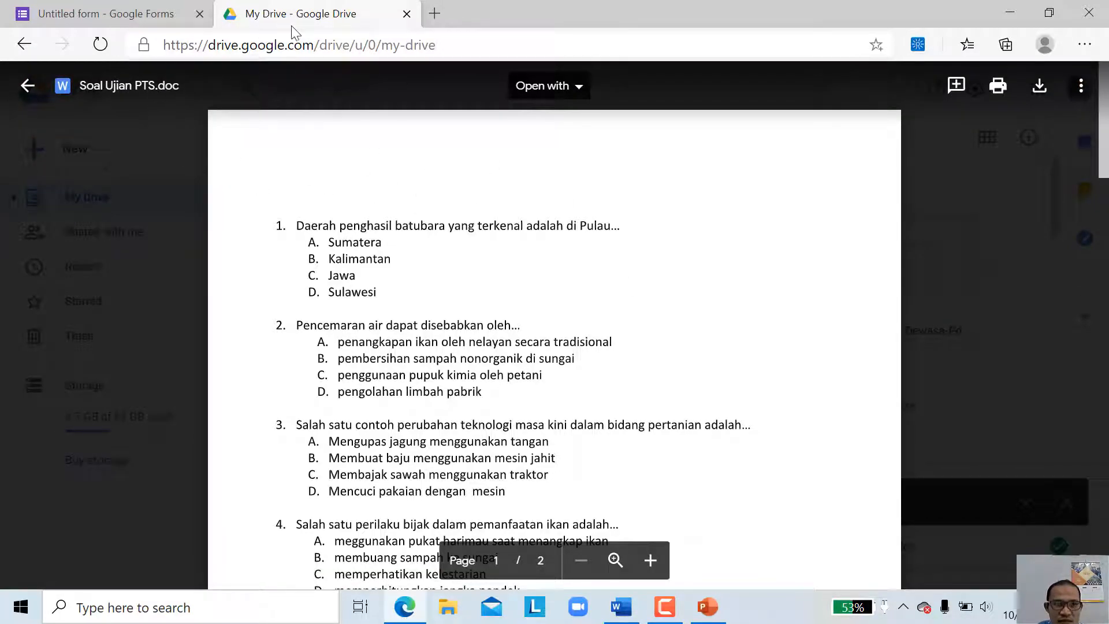
pyautogui.scroll(-20, 601, 321)
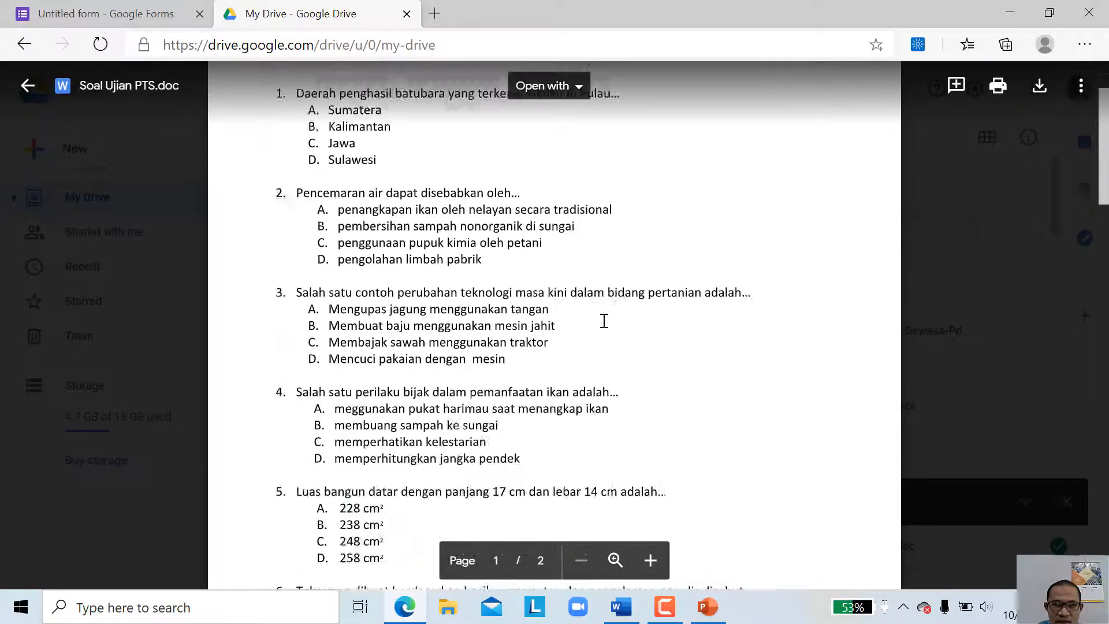
pyautogui.scroll(20, 582, 329)
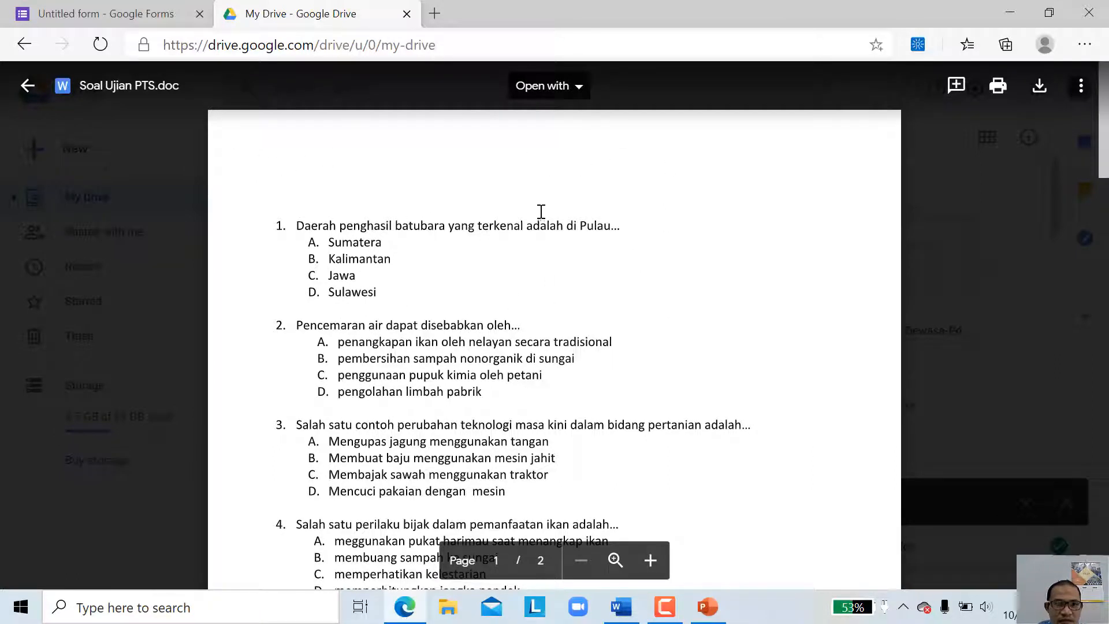
pyautogui.click(580, 88)
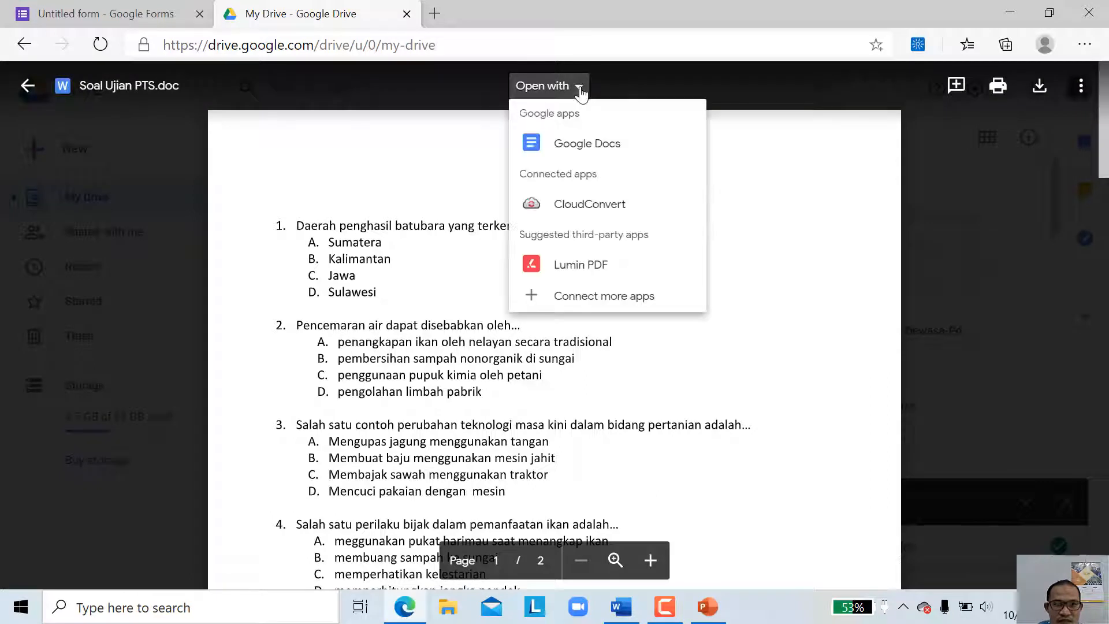
pyautogui.click(575, 149)
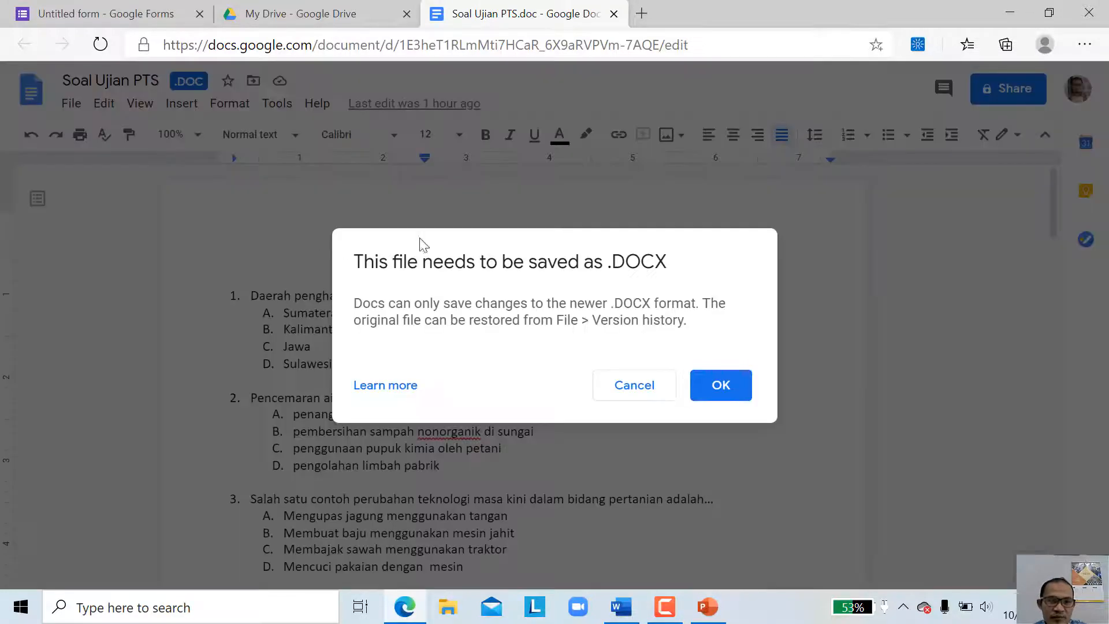
pyautogui.click(715, 389)
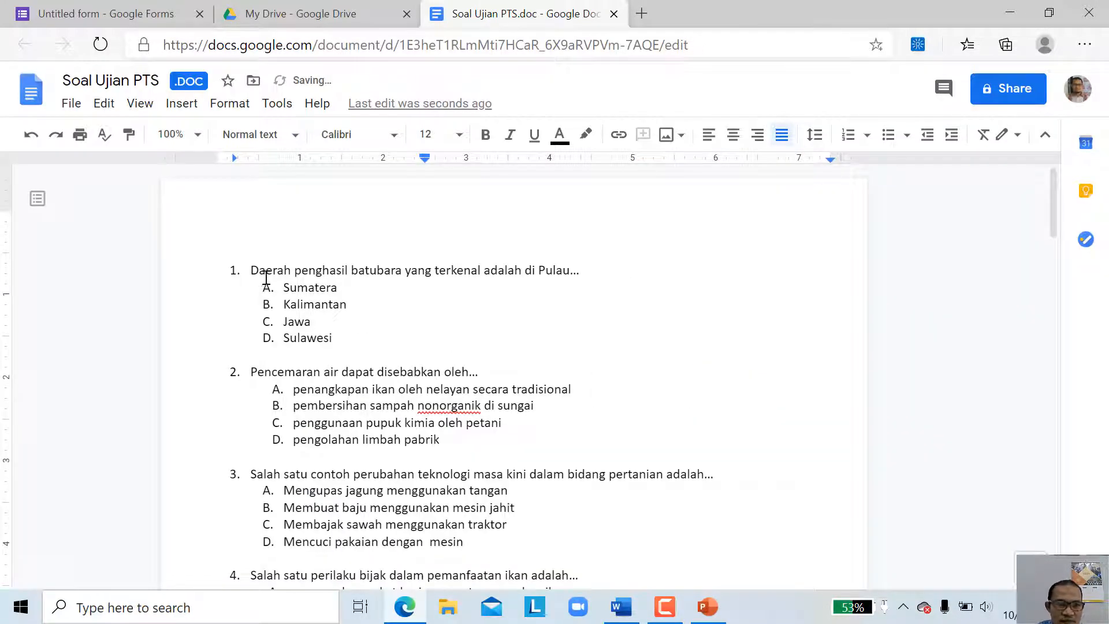
# Step: Remove the numbering from the first four questions, from "Daerah penghasil batubara" through "Salah satu perilaku bijak"
pyautogui.click(254, 272)
pyautogui.press('BackSpace')
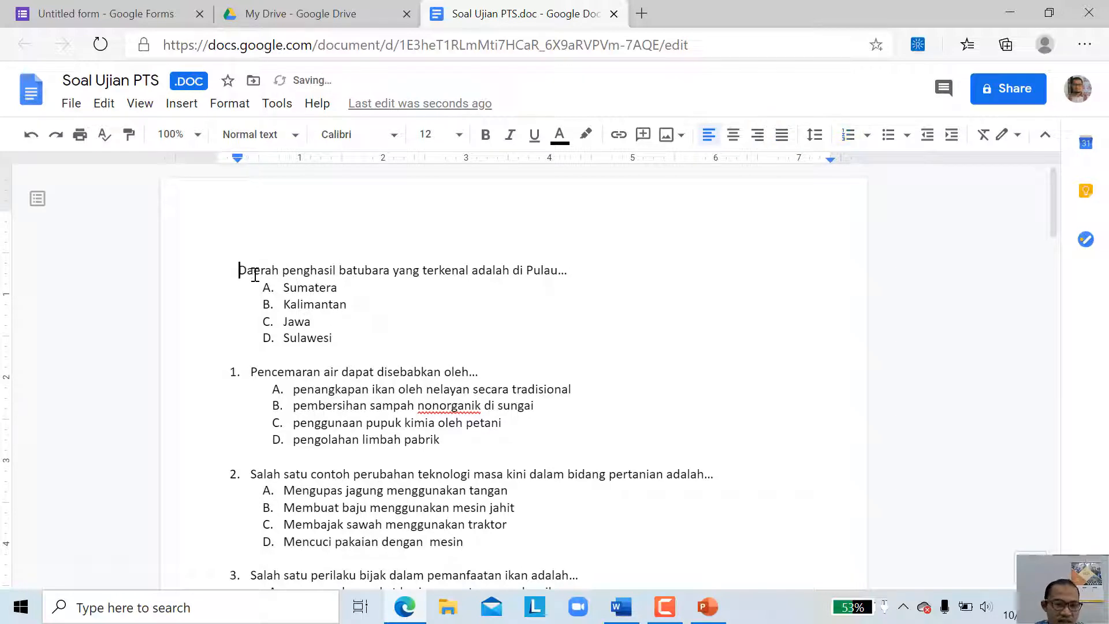
pyautogui.click(252, 372)
pyautogui.press('BackSpace')
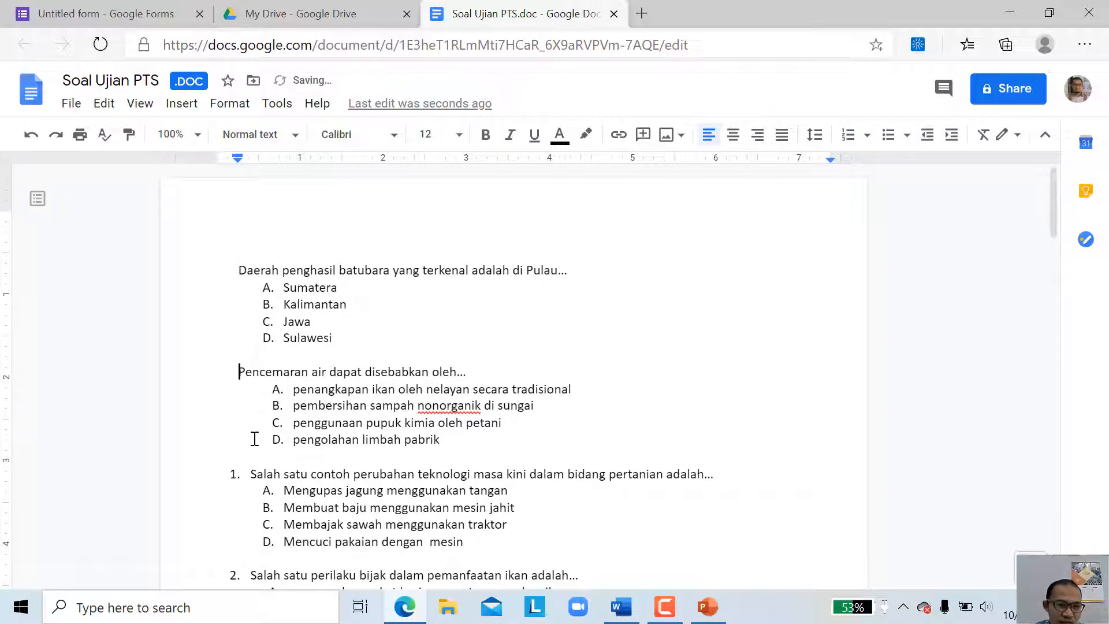
pyautogui.click(250, 474)
pyautogui.press('BackSpace')
pyautogui.scroll(-3, 312, 396)
pyautogui.click(250, 383)
pyautogui.press('BackSpace')
# Step: Remove the numbering from the next four questions, from "Luas bangun datar" through "Contoh sumber daya alam"
pyautogui.scroll(-3, 262, 304)
pyautogui.click(252, 295)
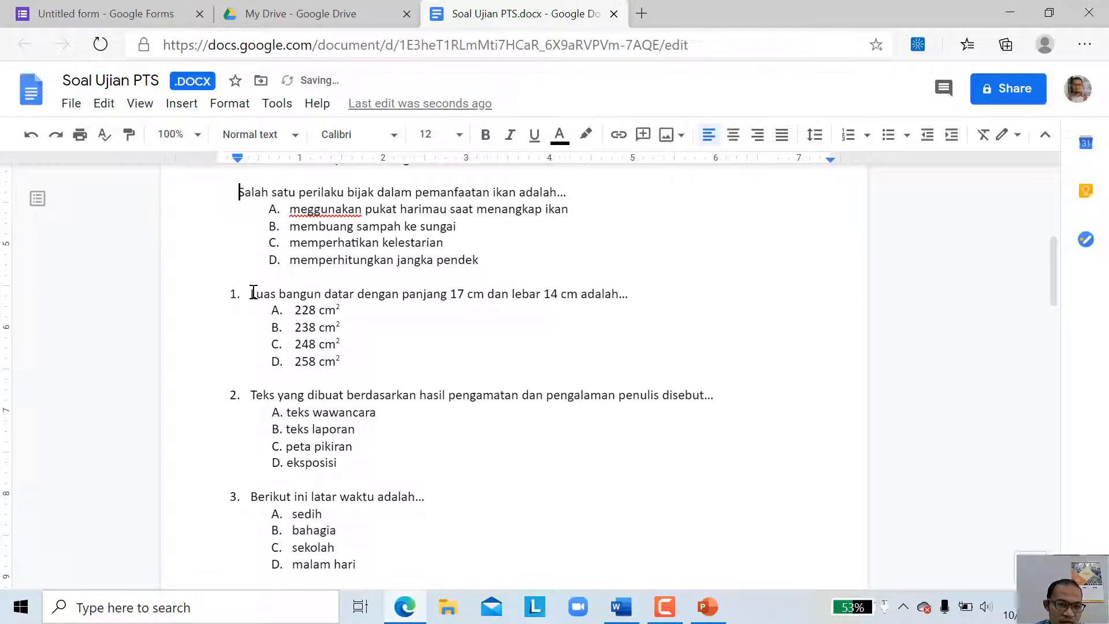
pyautogui.press('BackSpace')
pyautogui.click(250, 395)
pyautogui.press('BackSpace')
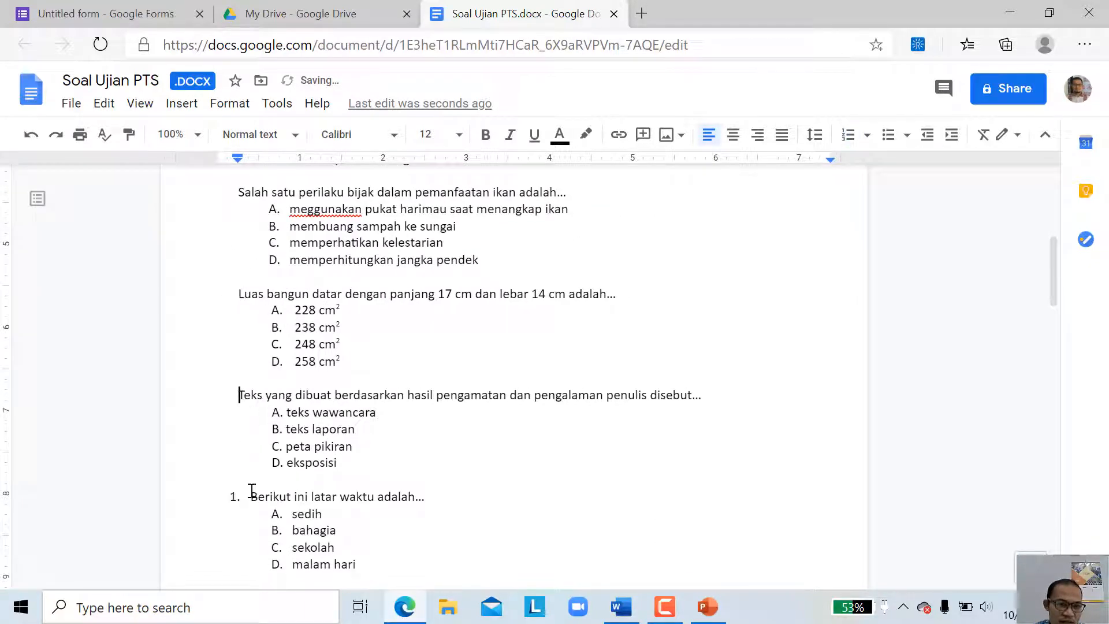
pyautogui.click(250, 497)
pyautogui.press('BackSpace')
pyautogui.scroll(-3, 277, 416)
pyautogui.click(254, 406)
pyautogui.press('BackSpace')
# Step: Remove the numbering from the "Bencana yang perlu diwaspadai" and "Contoh kewajiban menjaga kelestarian hutan" questions
pyautogui.scroll(-3, 257, 333)
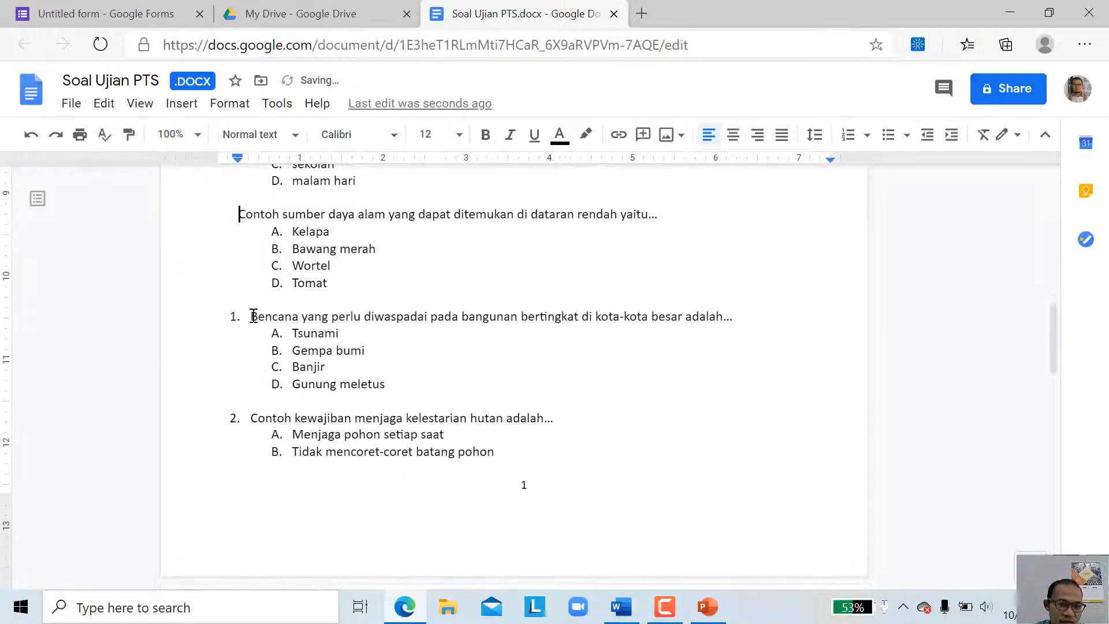
pyautogui.click(254, 317)
pyautogui.press('BackSpace')
pyautogui.click(255, 418)
pyautogui.press('BackSpace')
# Step: Remove the numbering and leftover indent from the "Sikap yang kamu lakukan" and "Barang bekas berikut" questions on page 2
pyautogui.scroll(-4, 248, 427)
pyautogui.click(249, 439)
pyautogui.press('BackSpace')
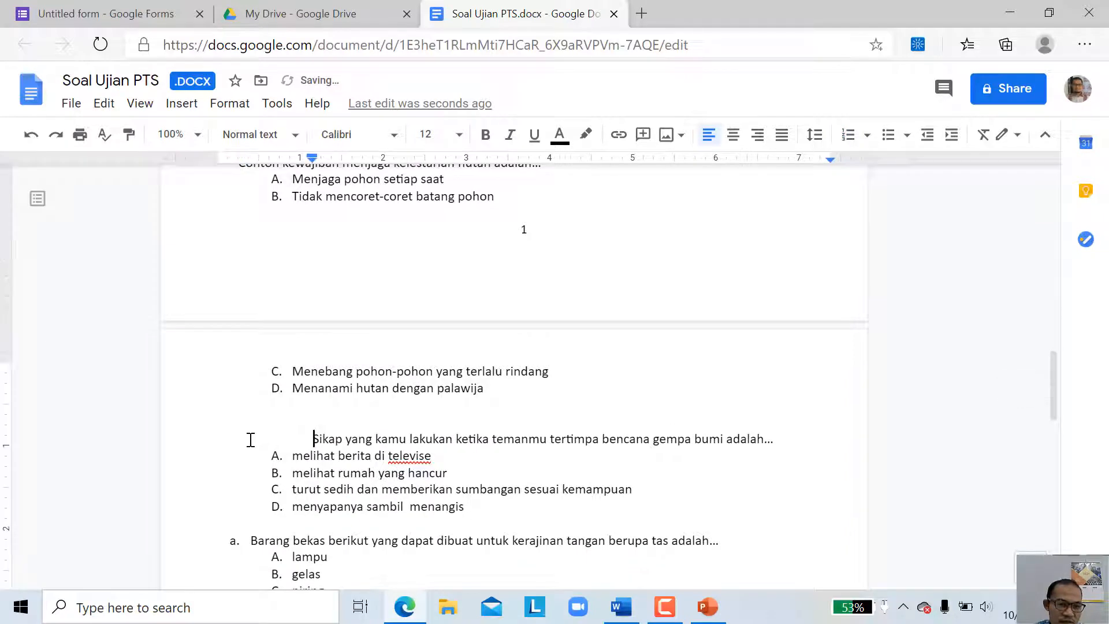
pyautogui.scroll(-3, 254, 445)
pyautogui.press('BackSpace')
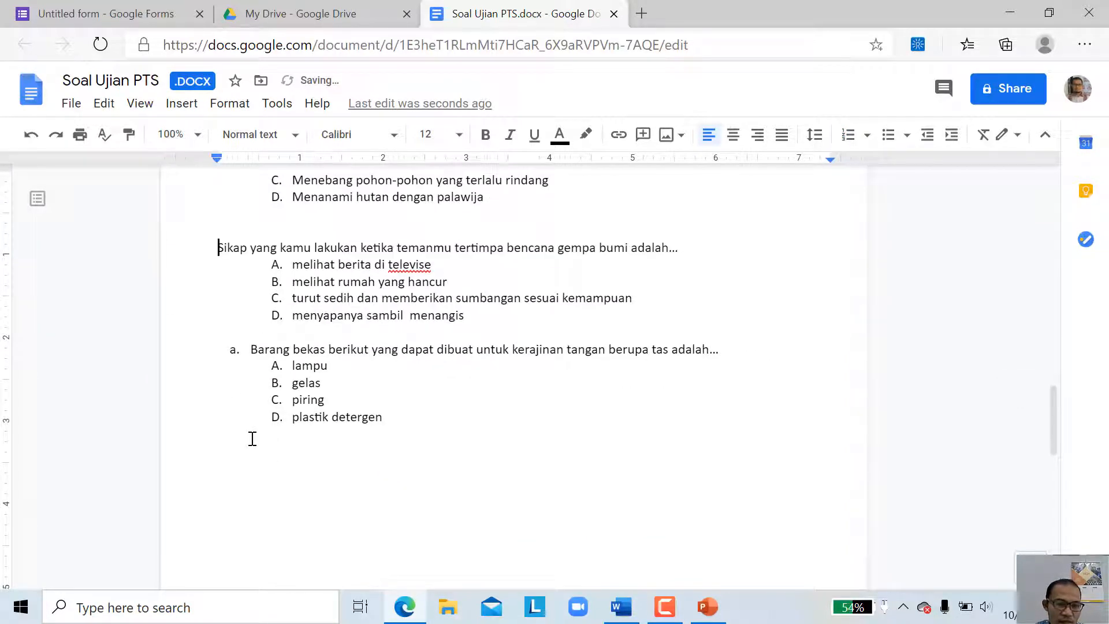
pyautogui.click(251, 350)
pyautogui.press('BackSpace')
pyautogui.press('BackSpace')
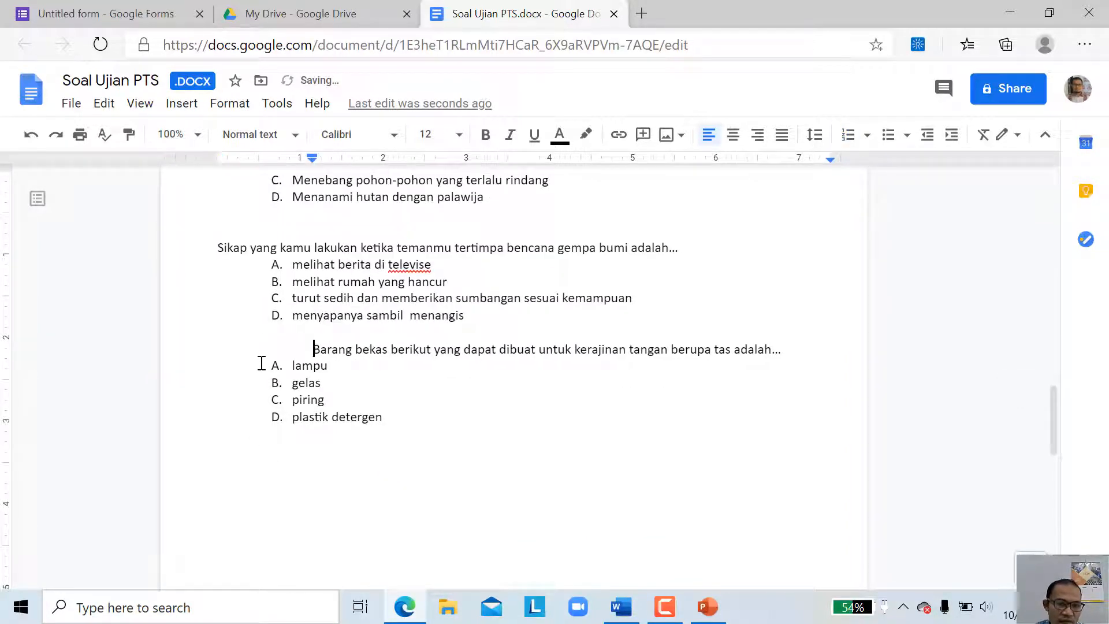
# Step: Return to the start of the document and check the lettered answer options under the first question
pyautogui.scroll(10, 426, 364)
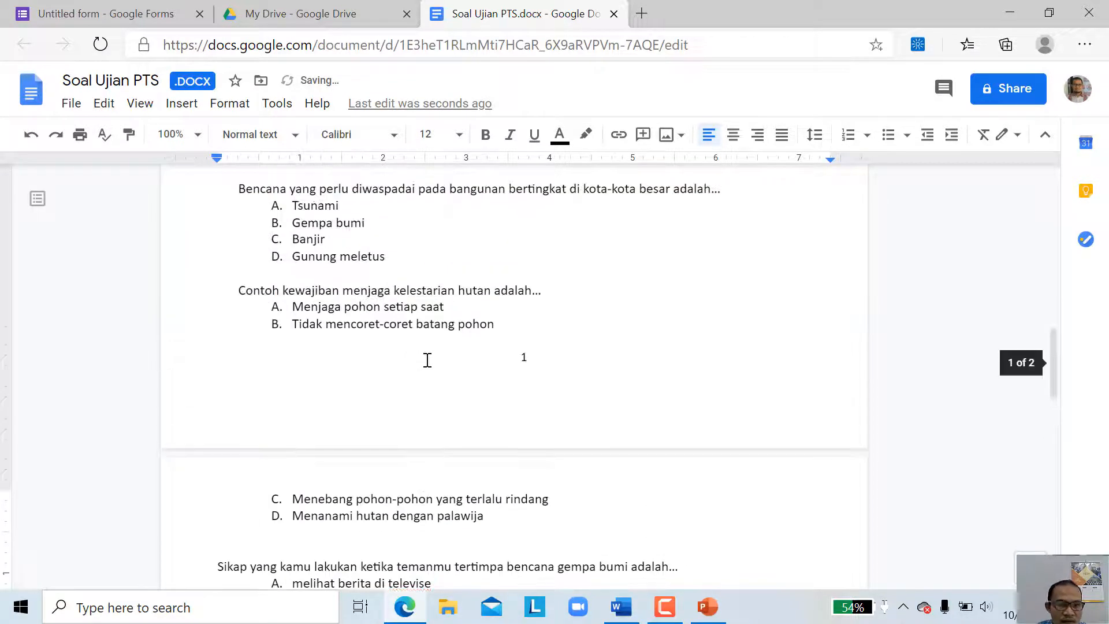
pyautogui.scroll(10, 427, 359)
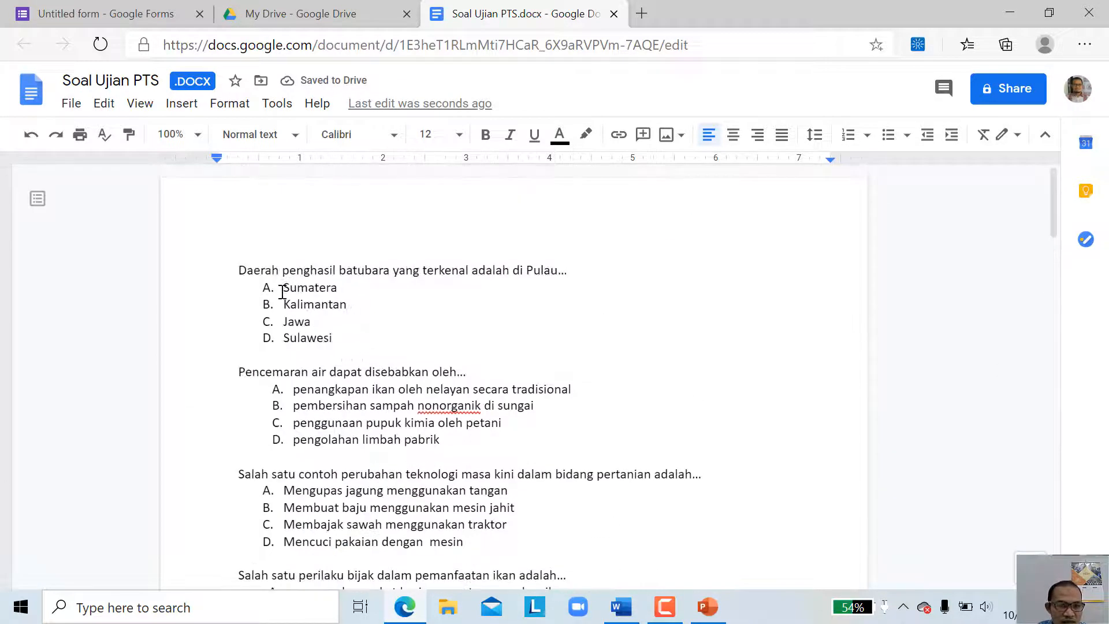
pyautogui.click(282, 286)
pyautogui.click(283, 304)
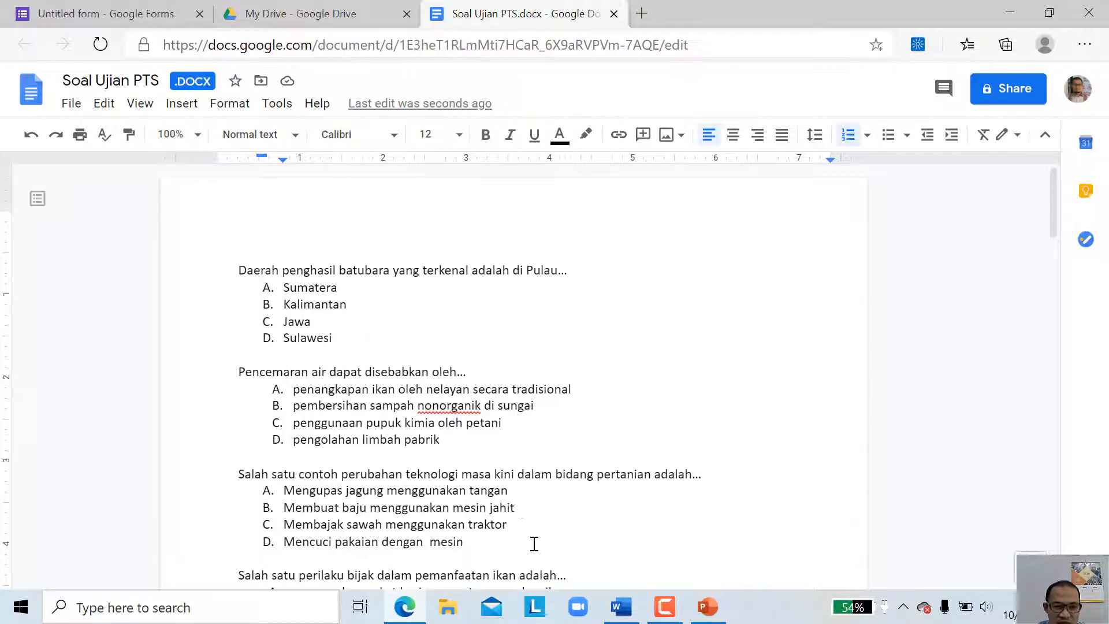
# Step: Switch to the Word document and examine how the answer options are lettered, from the first question onward
pyautogui.click(619, 608)
pyautogui.scroll(-3, 353, 349)
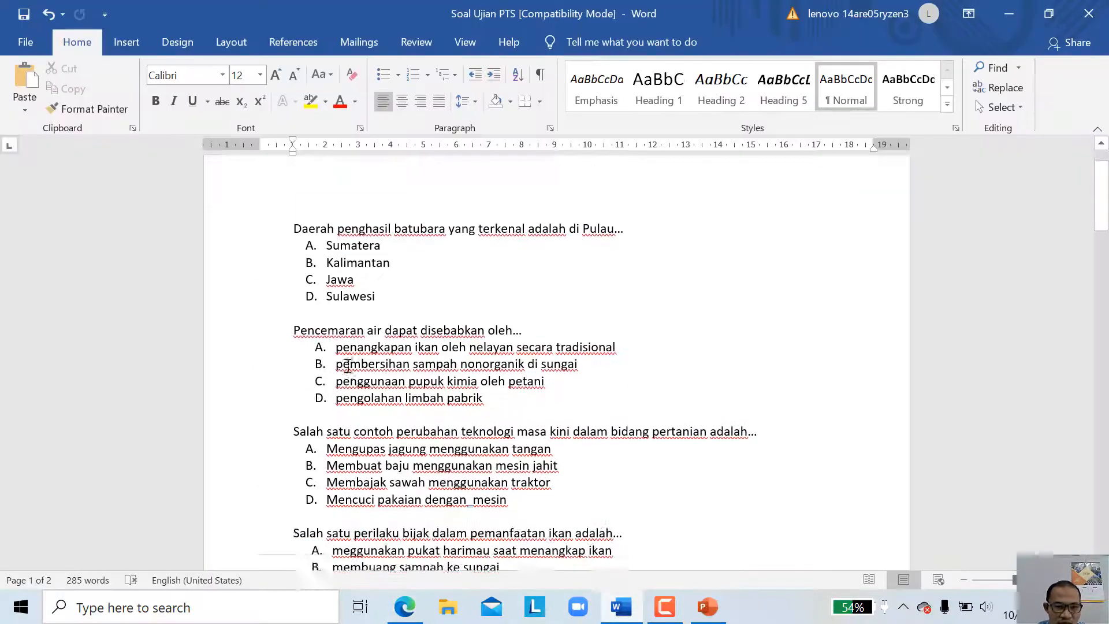
pyautogui.scroll(1, 327, 267)
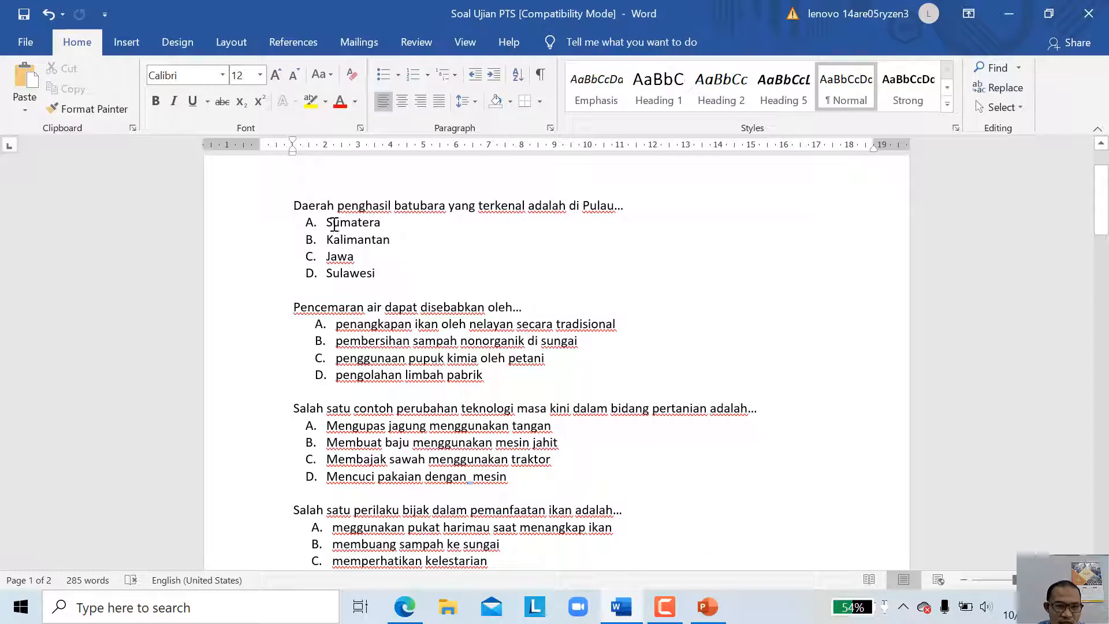
pyautogui.click(330, 223)
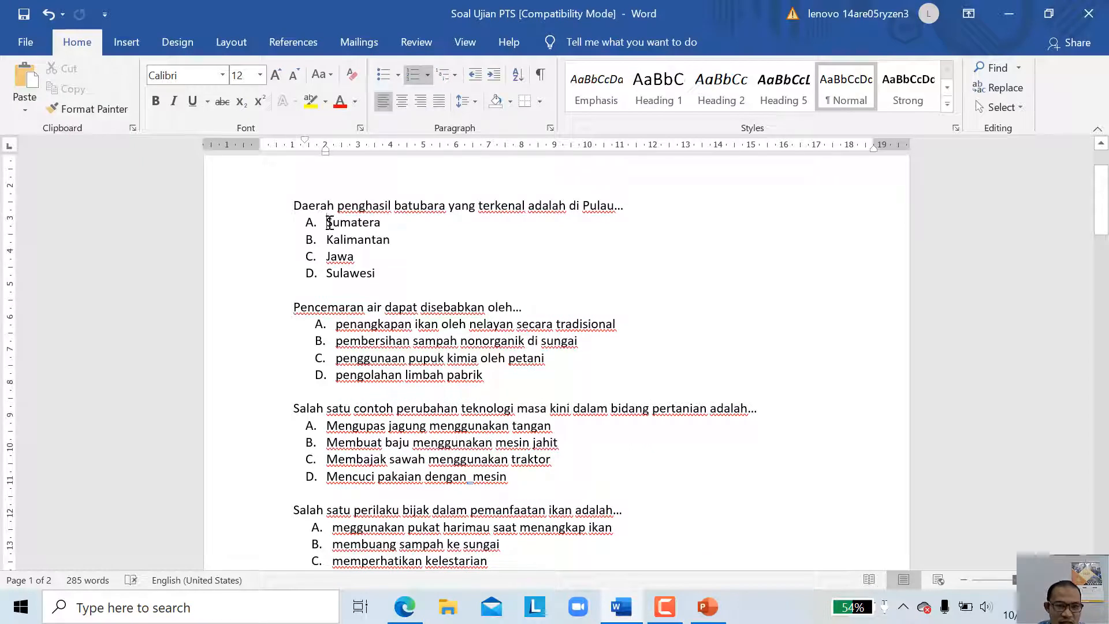
pyautogui.click(311, 223)
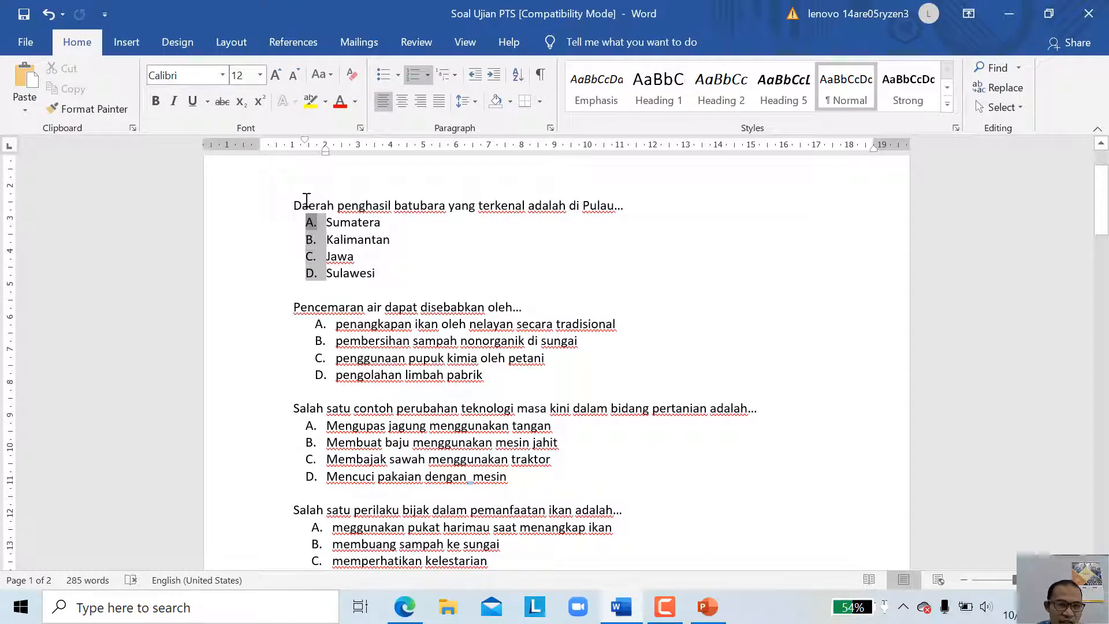
pyautogui.click(346, 260)
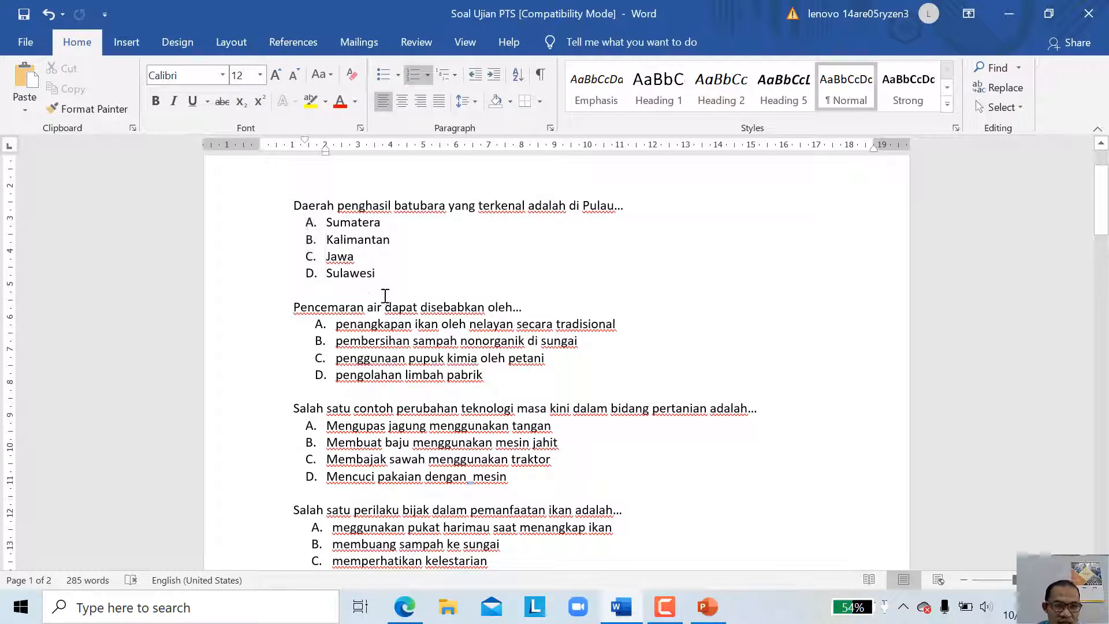
pyautogui.click(330, 223)
pyautogui.click(364, 292)
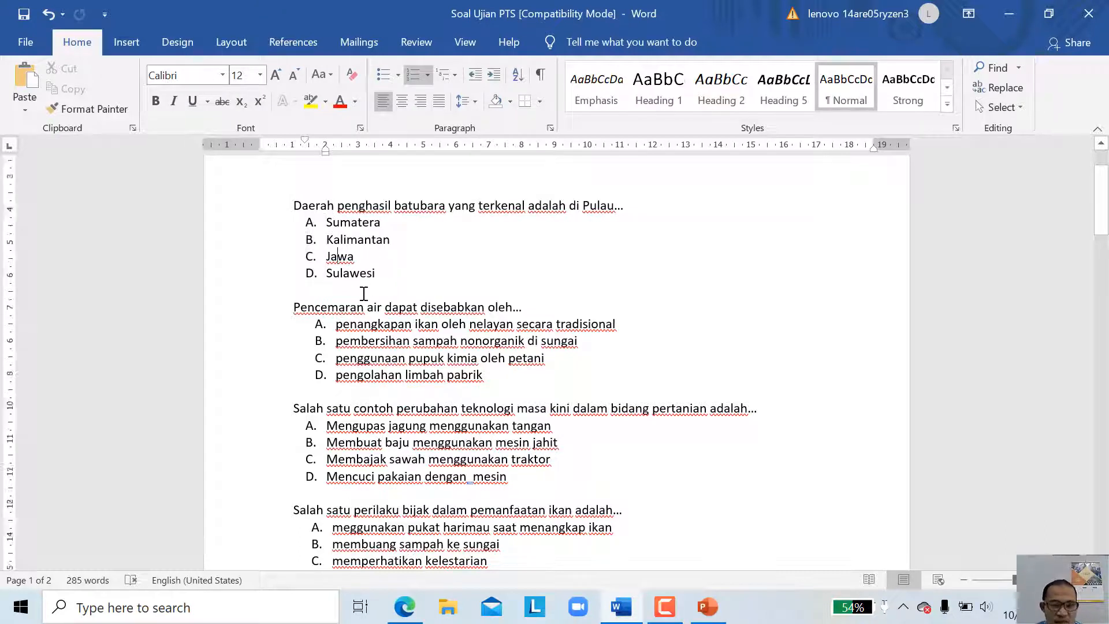
pyautogui.scroll(-8, 364, 292)
pyautogui.scroll(-1, 353, 293)
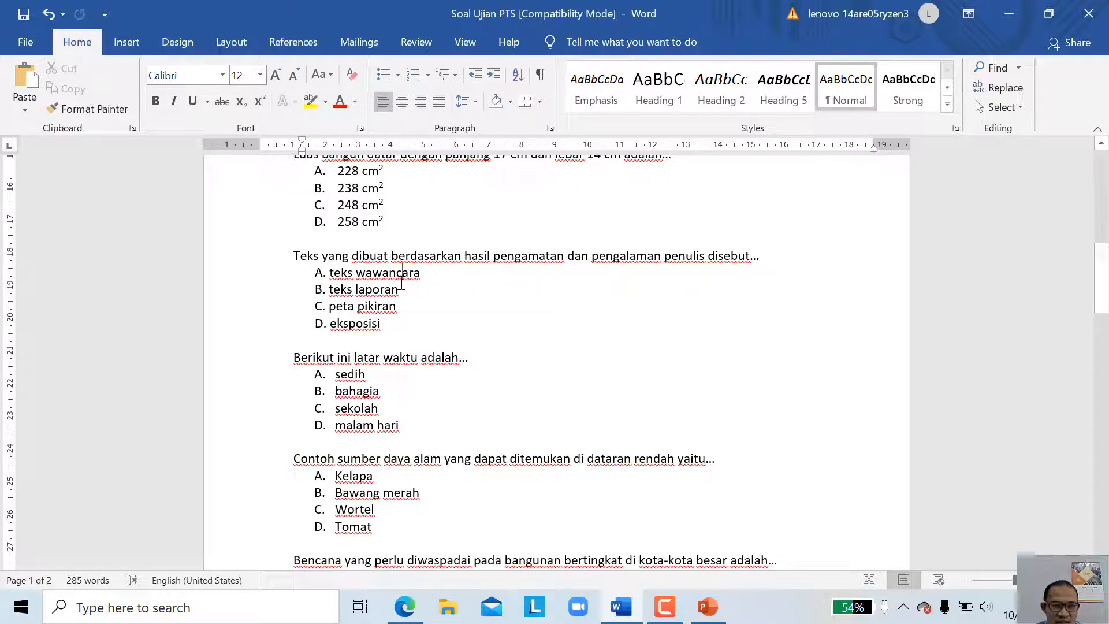
# Step: Check how the answer options under the "Luas bangun datar" question are lettered
pyautogui.scroll(3, 355, 296)
pyautogui.click(339, 254)
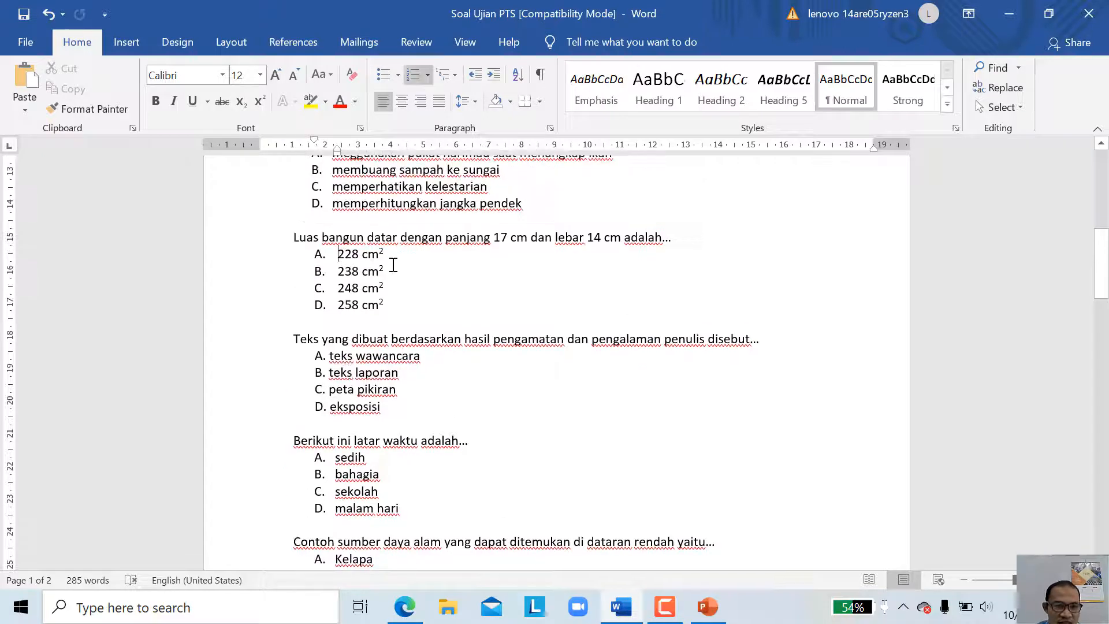
pyautogui.press('Left')
pyautogui.click(359, 307)
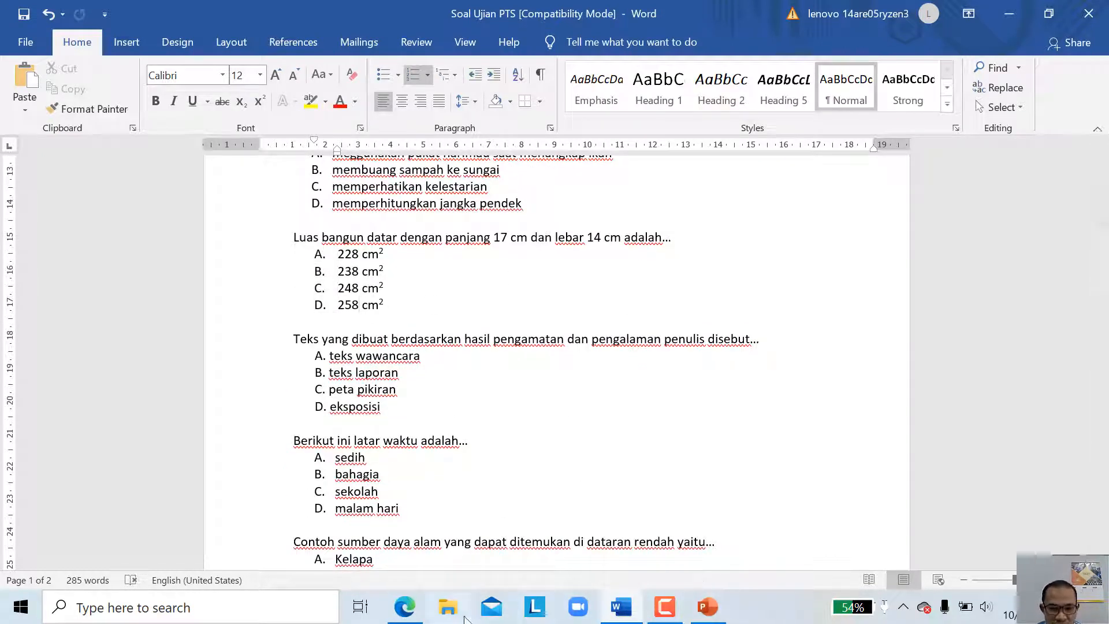
# Step: Switch to the browser, review the uploaded Soal Ujian PTS.docx, and save it as a Google Docs file
pyautogui.click(411, 612)
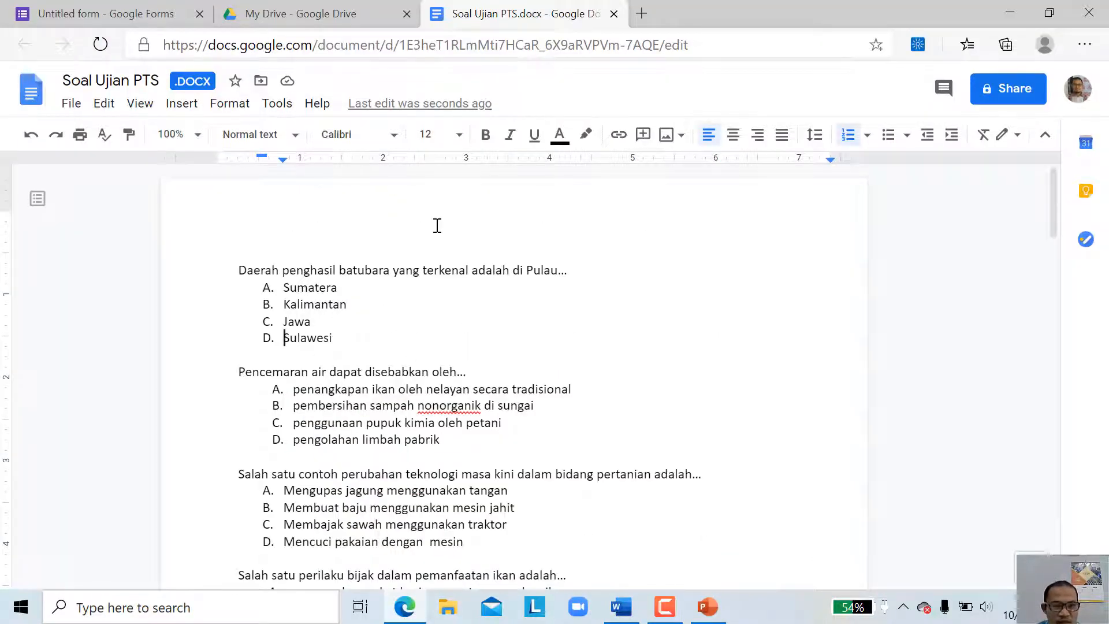
pyautogui.scroll(-12, 449, 314)
pyautogui.scroll(-12, 266, 374)
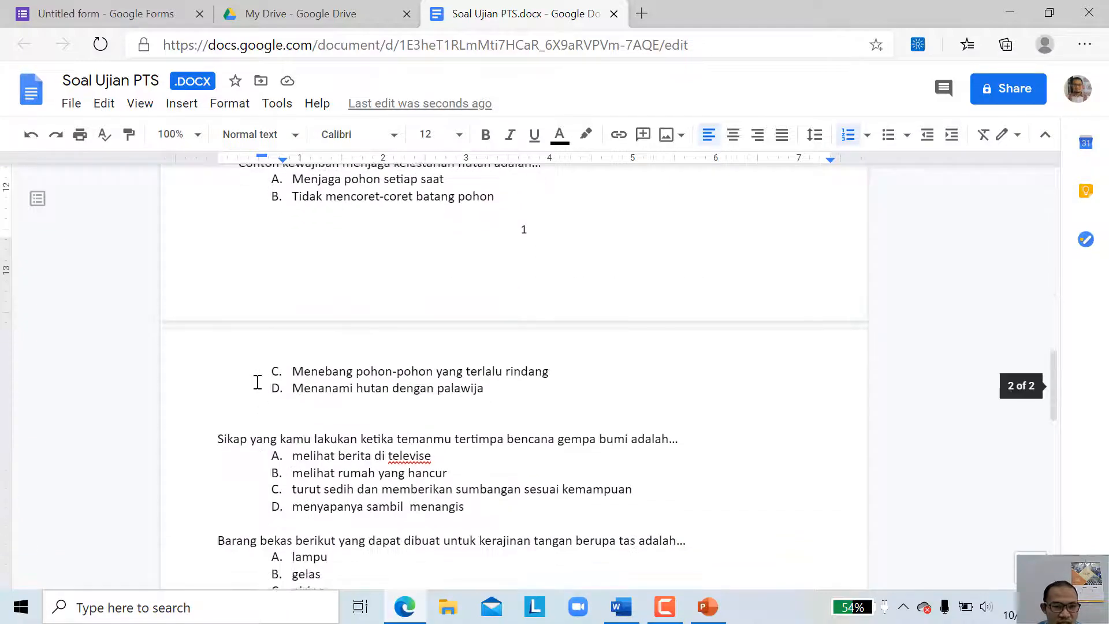
pyautogui.scroll(14, 250, 383)
pyautogui.scroll(10, 277, 301)
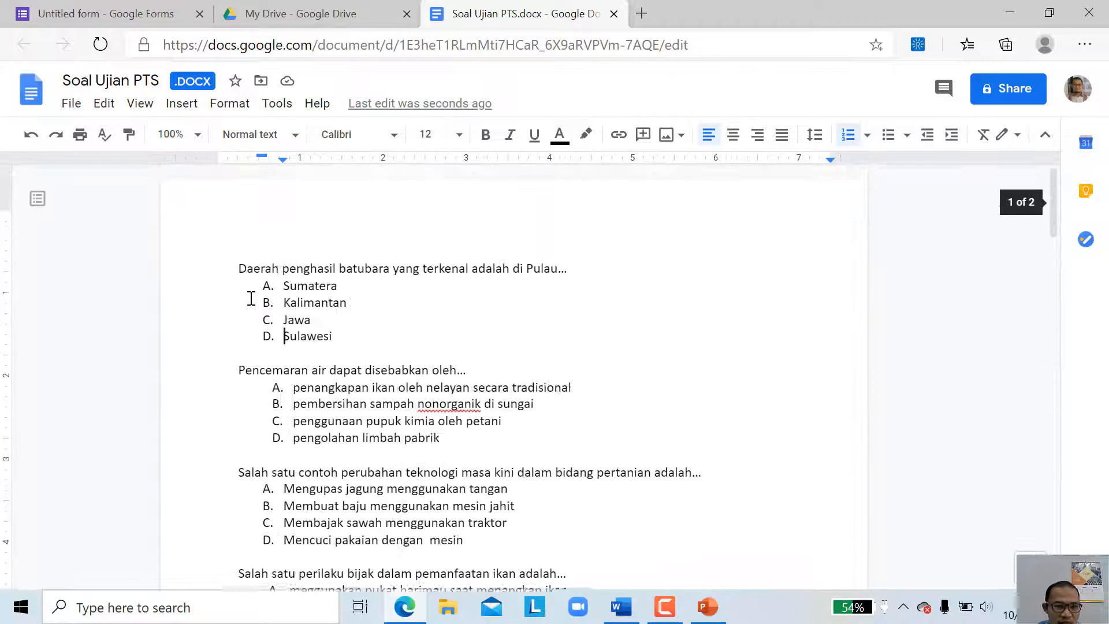
pyautogui.click(71, 107)
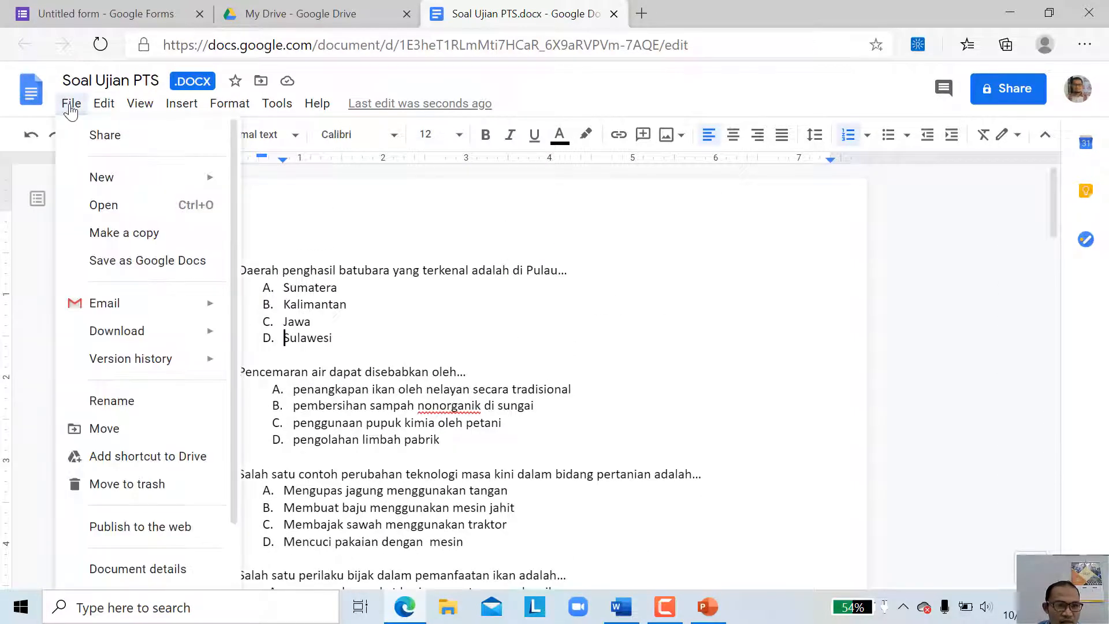
pyautogui.click(154, 266)
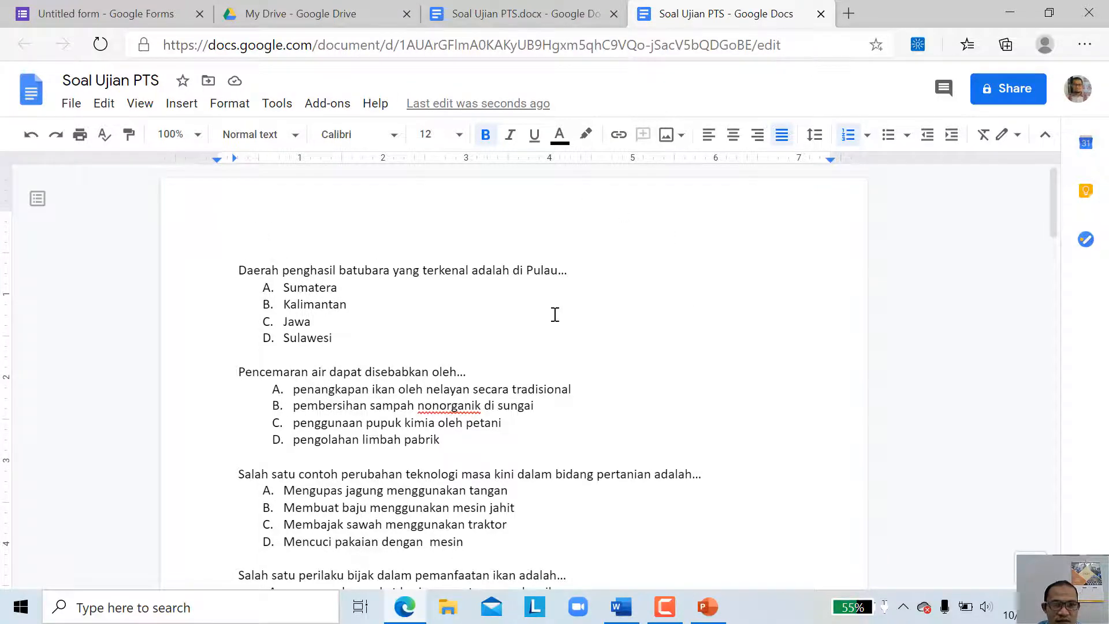
# Step: Look through the converted Soal Ujian PTS document down to its last questions and return to the start
pyautogui.scroll(-1, 553, 320)
pyautogui.scroll(-15, 552, 320)
pyautogui.scroll(5, 497, 359)
pyautogui.scroll(10, 496, 354)
# Step: Close the Soal Ujian PTS.doc preview in Google Drive and compare the open .docx version with the converted Google Docs version
pyautogui.click(289, 13)
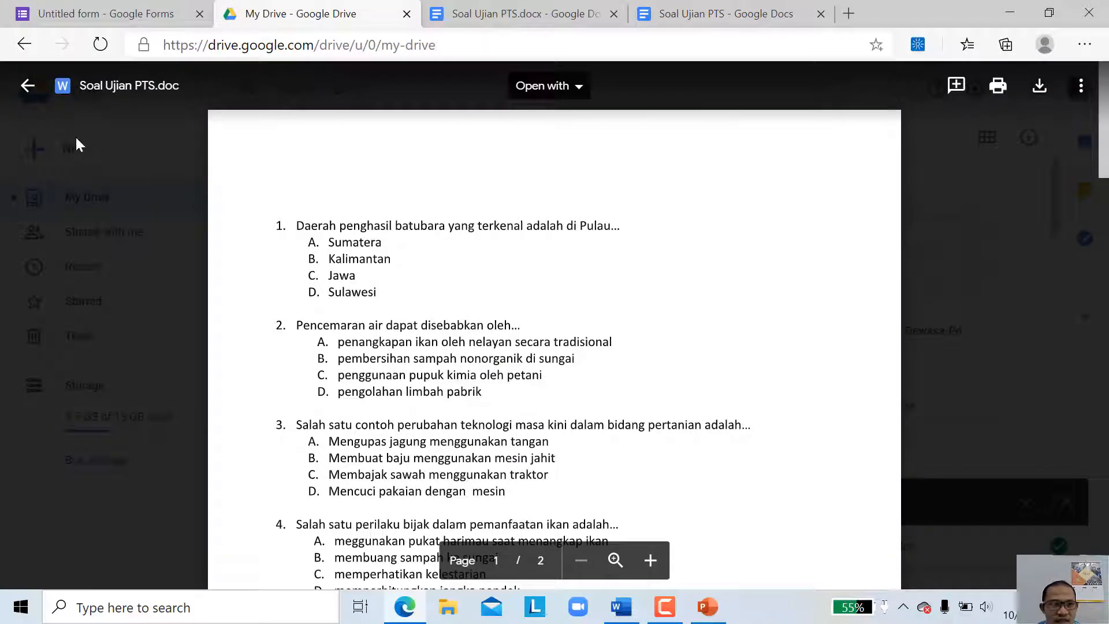
pyautogui.click(27, 86)
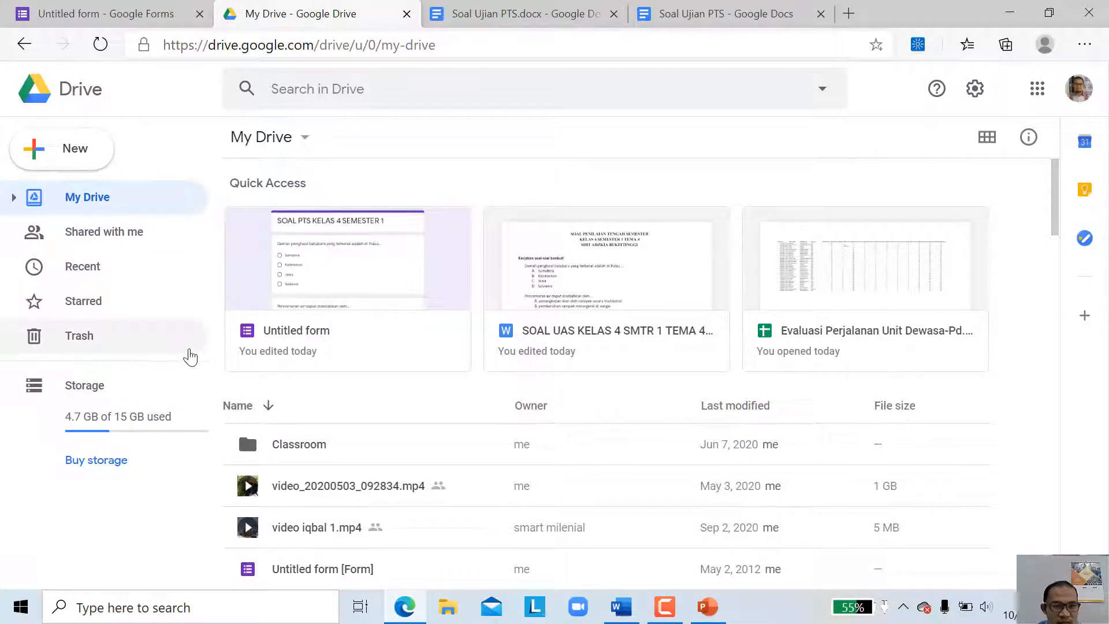
pyautogui.click(551, 13)
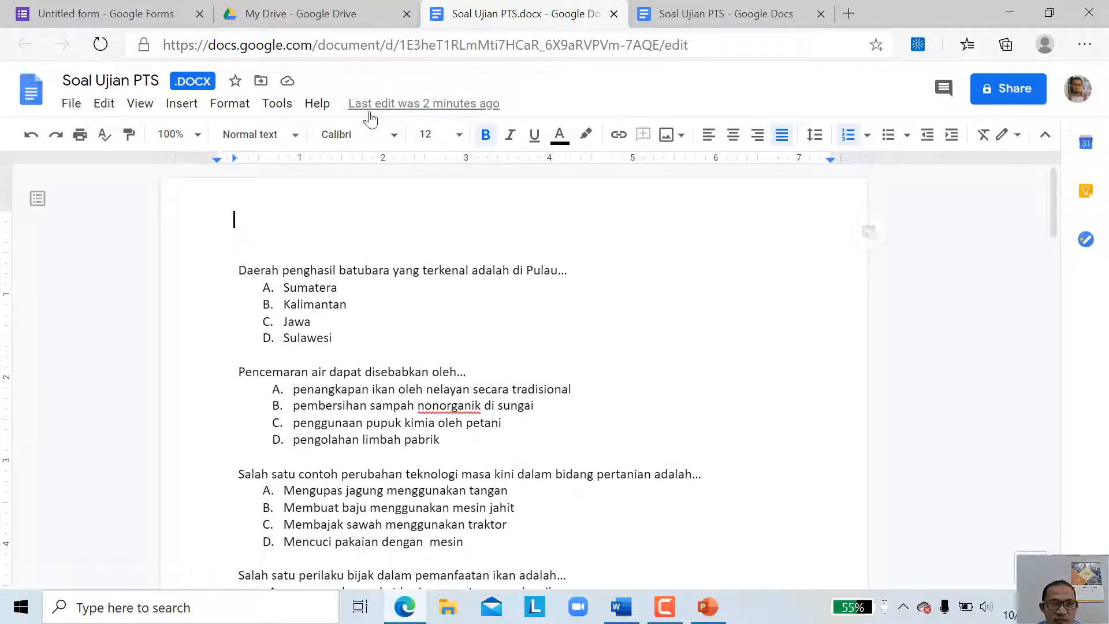
pyautogui.click(762, 16)
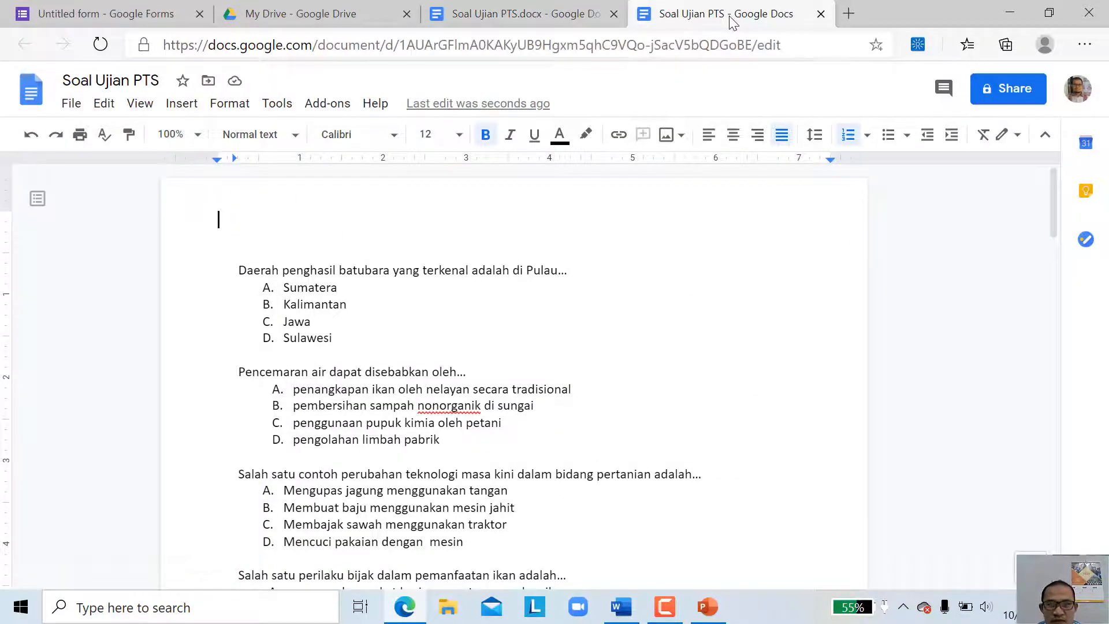
pyautogui.click(286, 17)
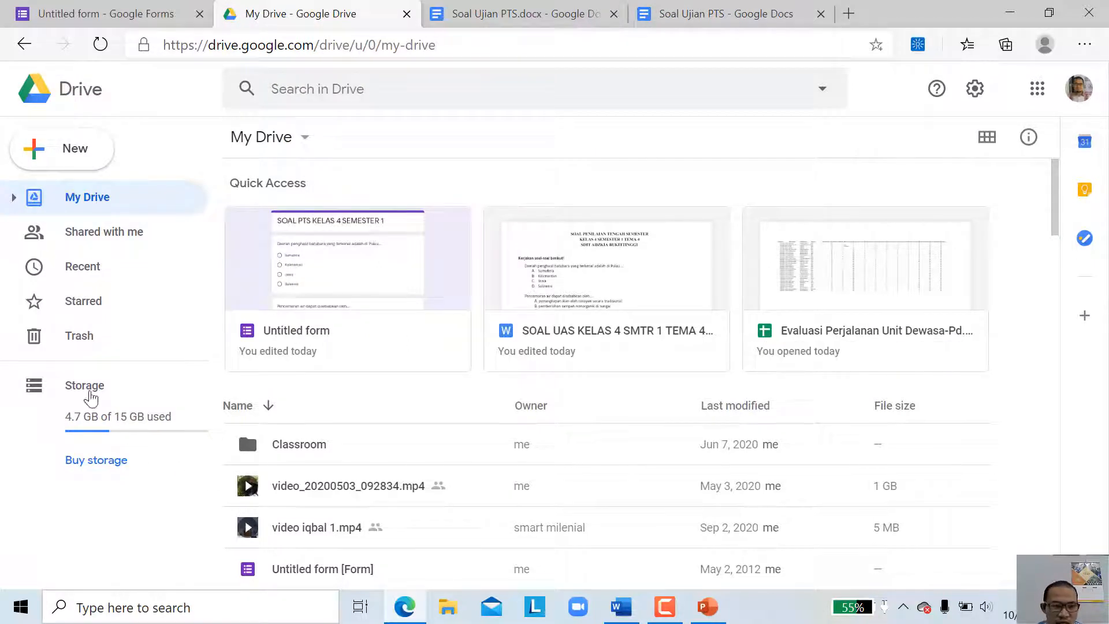
pyautogui.click(676, 14)
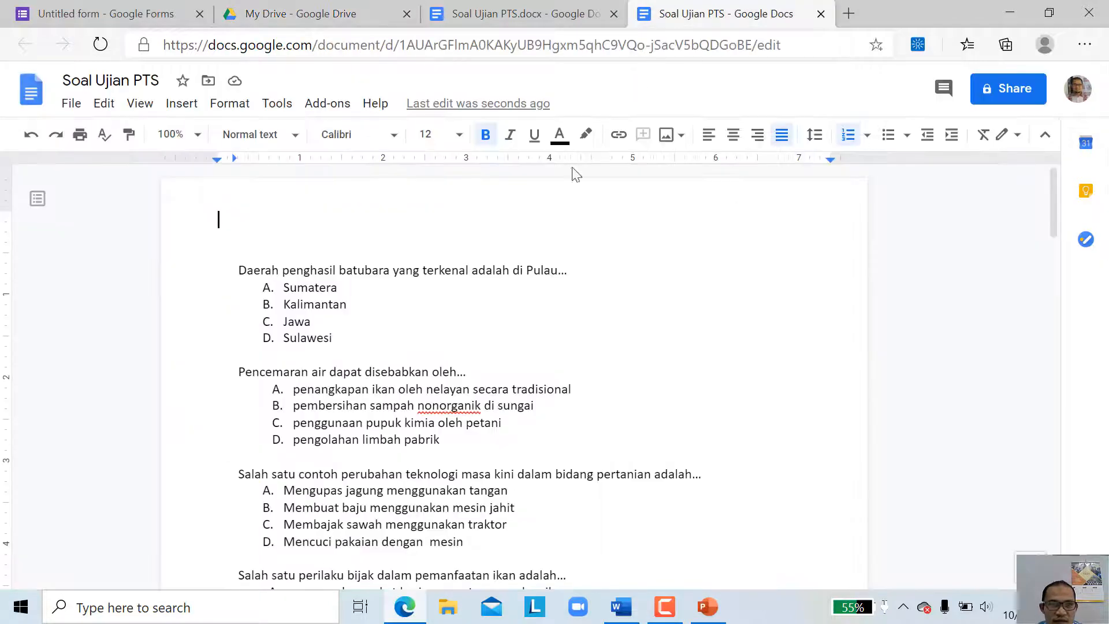
# Step: Create a new blank Google Forms form from My Drive
pyautogui.click(312, 12)
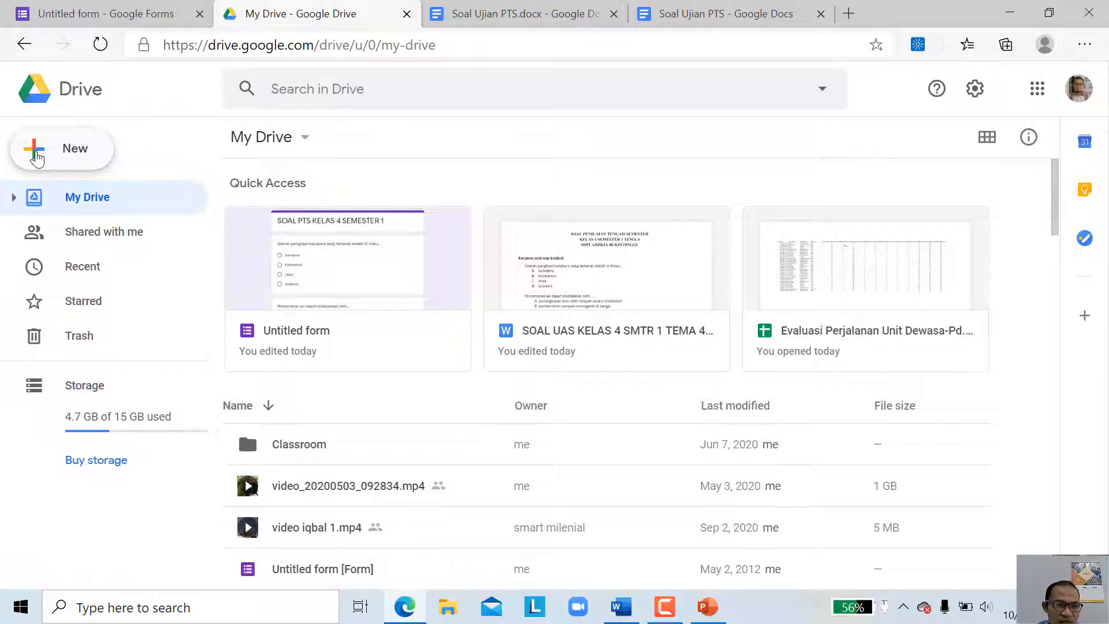
pyautogui.click(36, 157)
pyautogui.moveTo(173, 356)
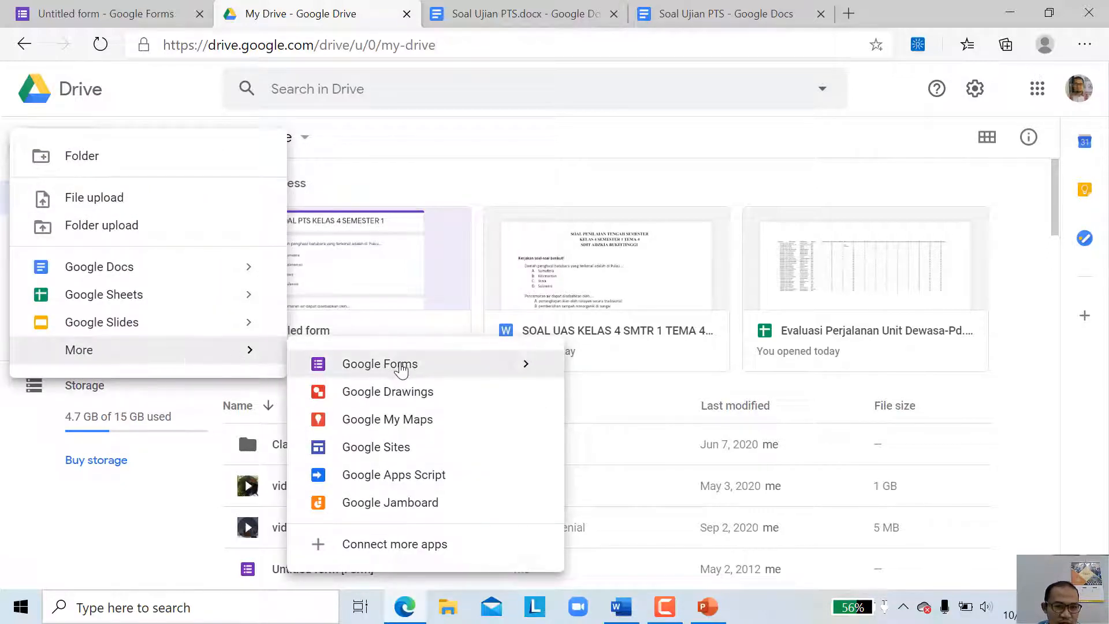
pyautogui.moveTo(525, 371)
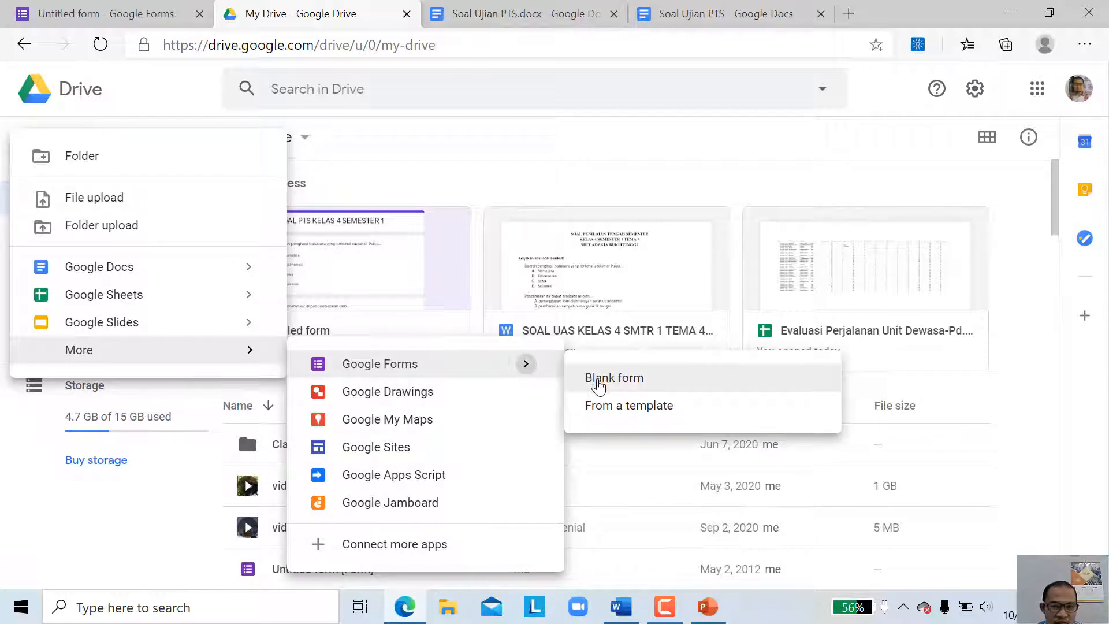
pyautogui.click(598, 378)
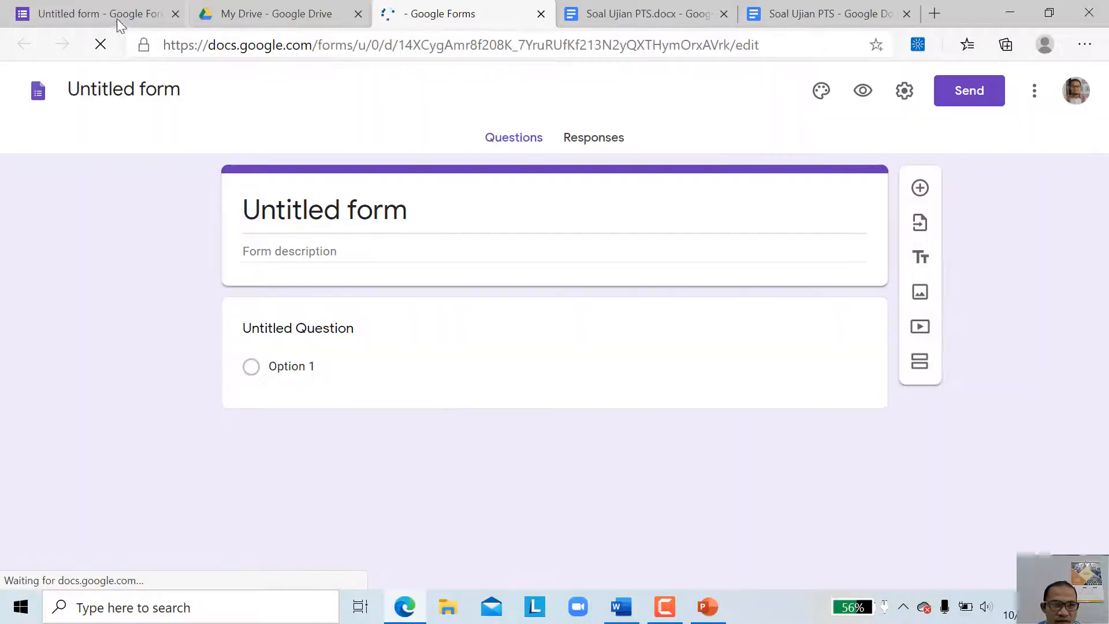
# Step: Close the old SOAL UJIAN PTS KELAS 1 SEMESTER 1 form and delete the default question from the new blank form
pyautogui.click(144, 20)
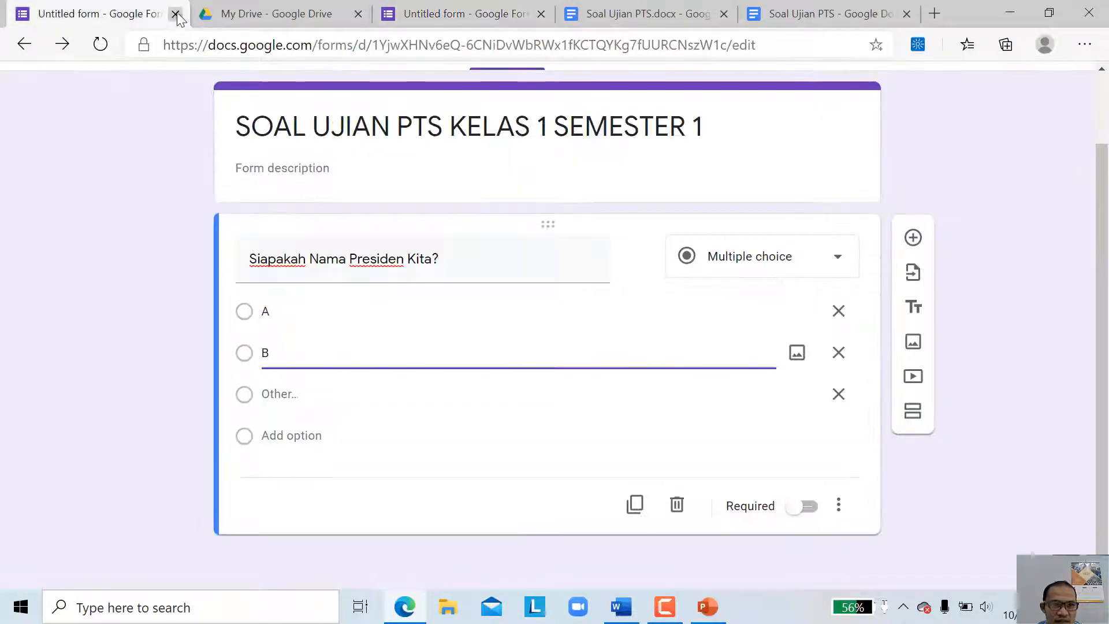
pyautogui.click(176, 13)
pyautogui.click(267, 8)
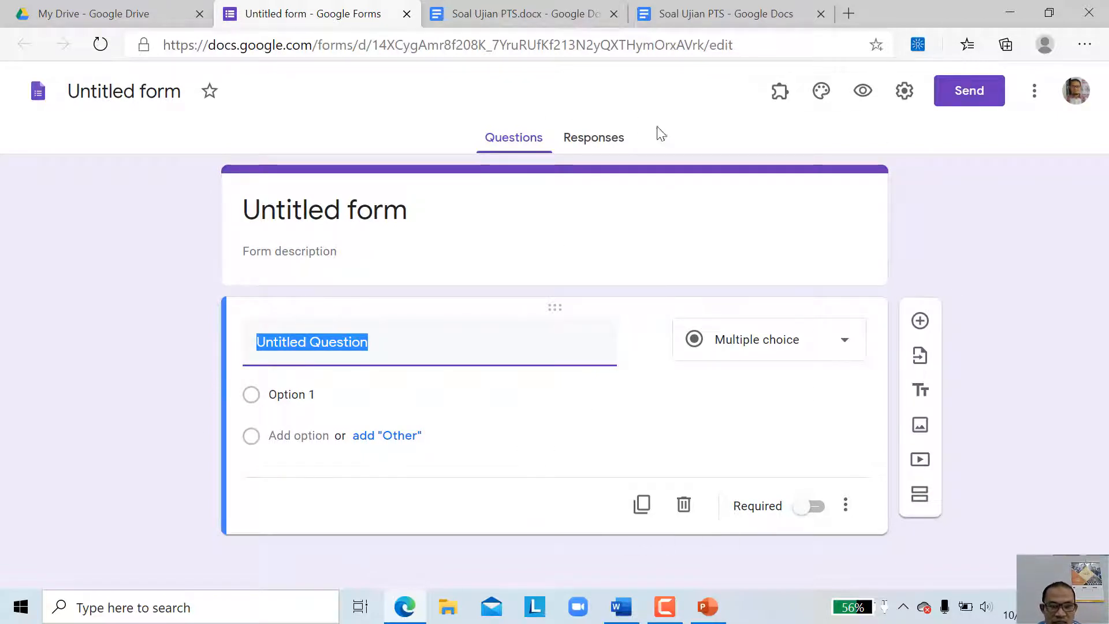
pyautogui.click(685, 507)
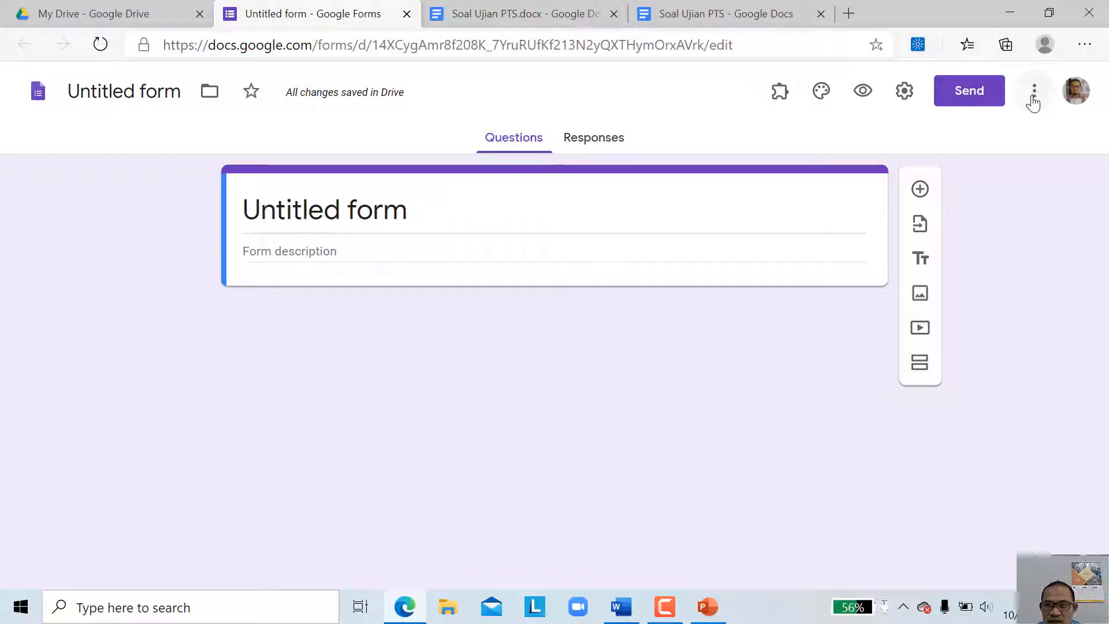
# Step: Search the add-on marketplace for "Form Builder", view the add-on's details page, and leave the marketplace
pyautogui.click(1034, 93)
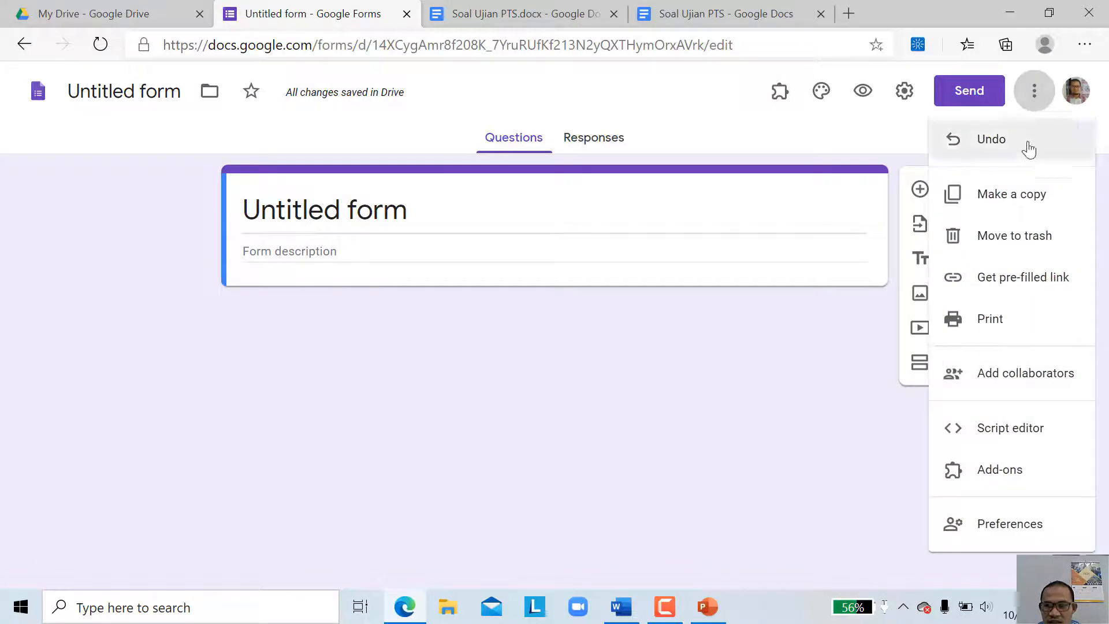
pyautogui.click(980, 478)
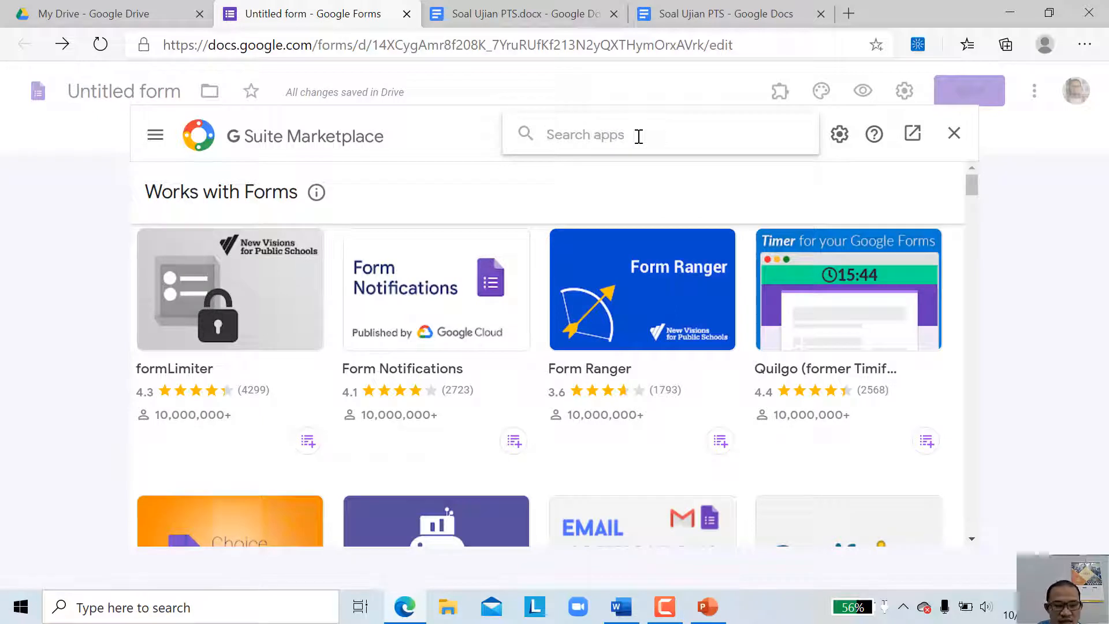
pyautogui.write('forn')
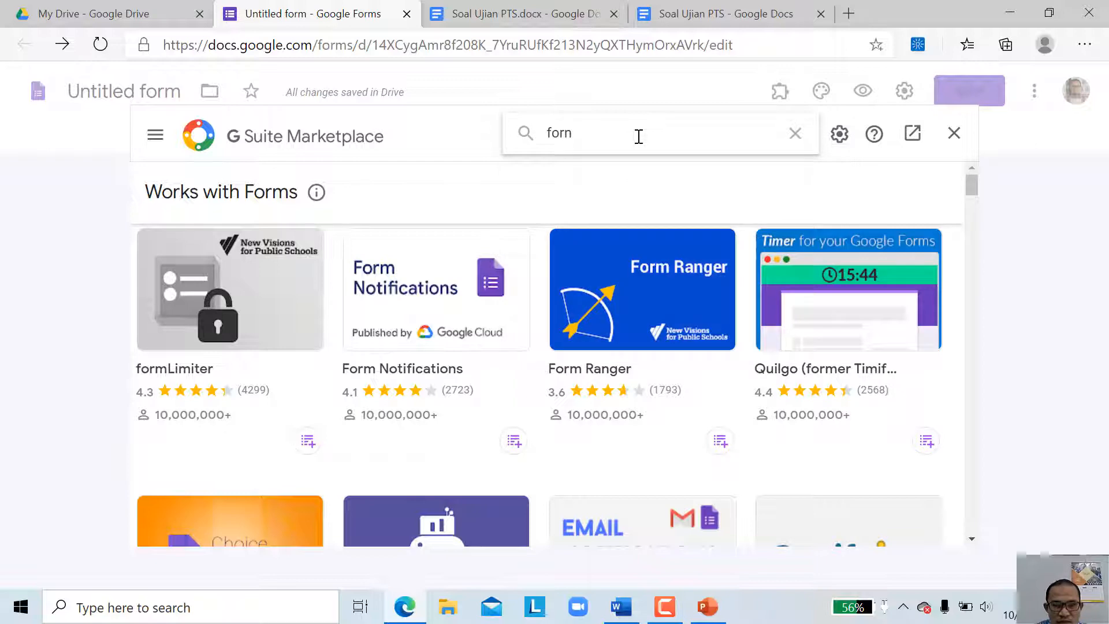
pyautogui.press('BackSpace')
pyautogui.write('m')
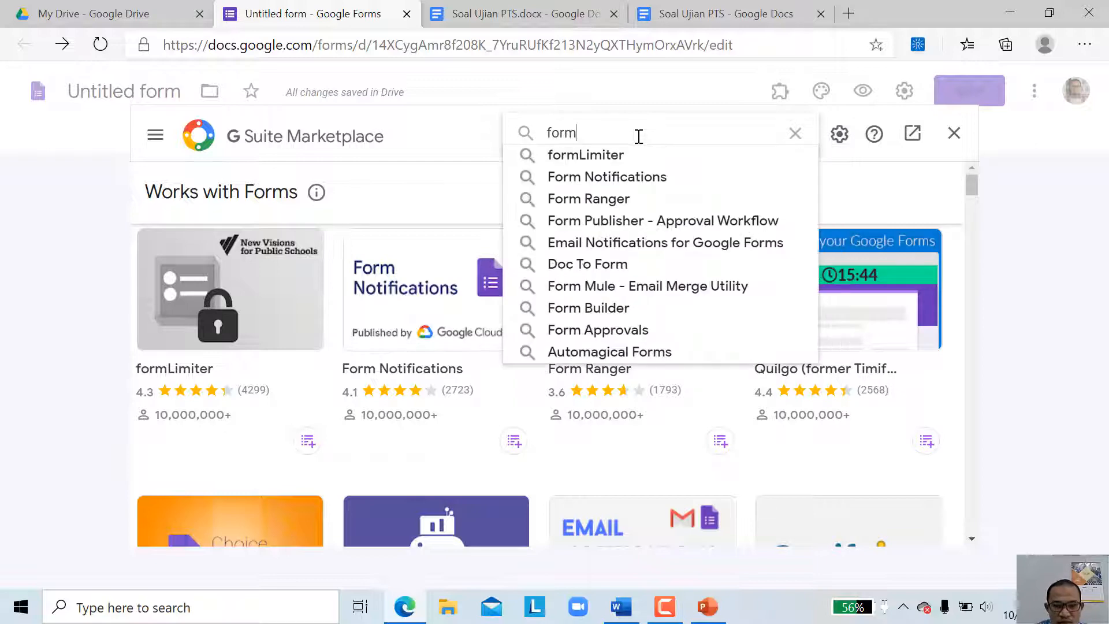
pyautogui.write(' builder')
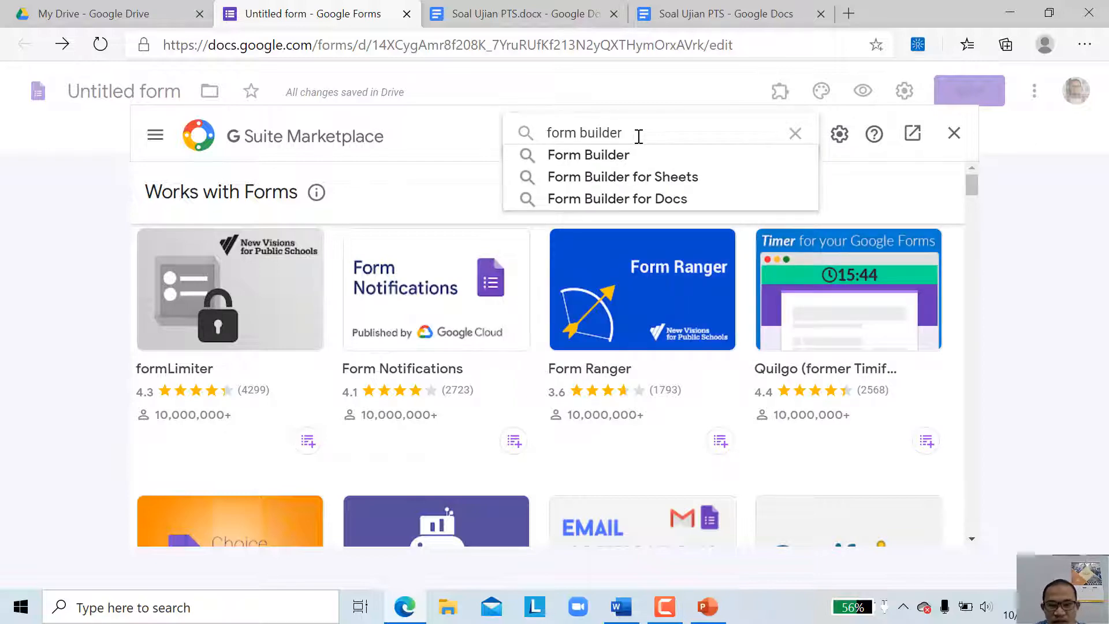
pyautogui.click(628, 151)
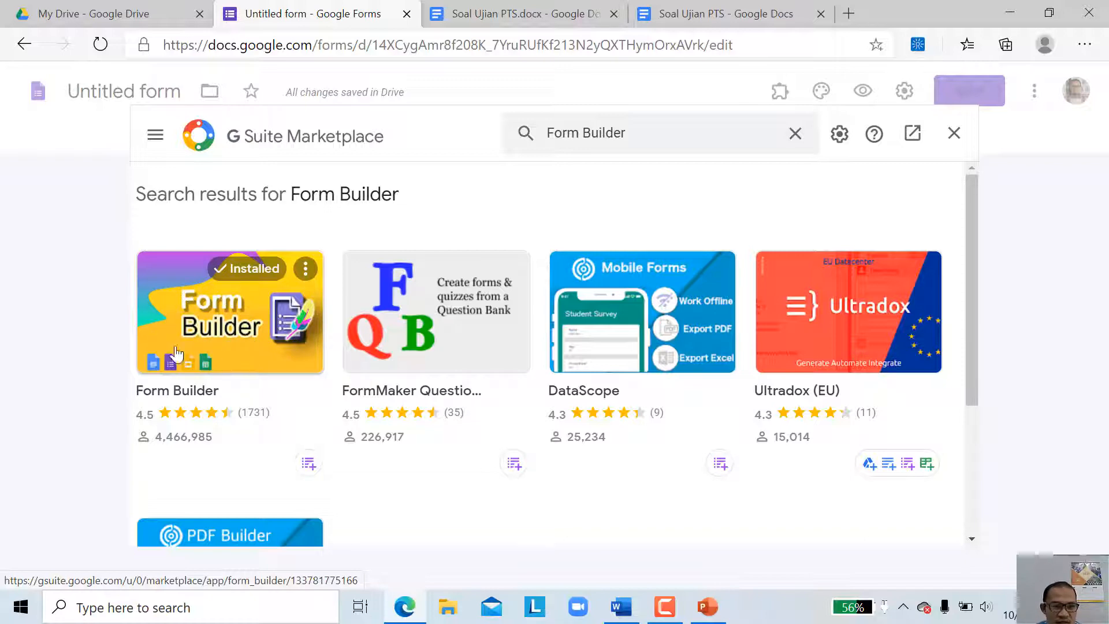
pyautogui.click(205, 319)
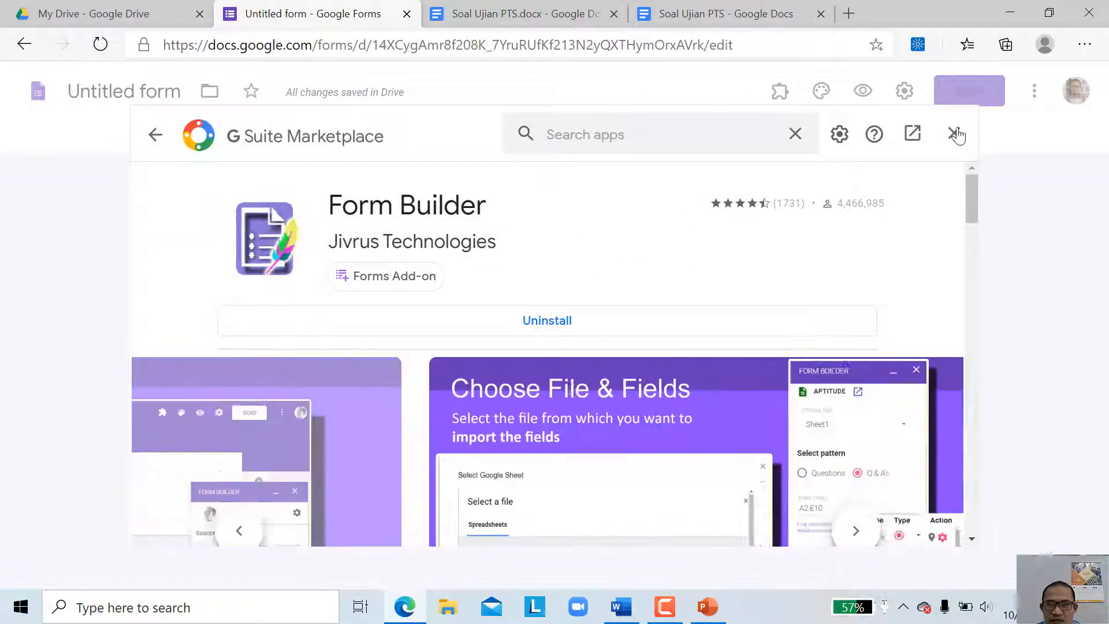
pyautogui.click(953, 134)
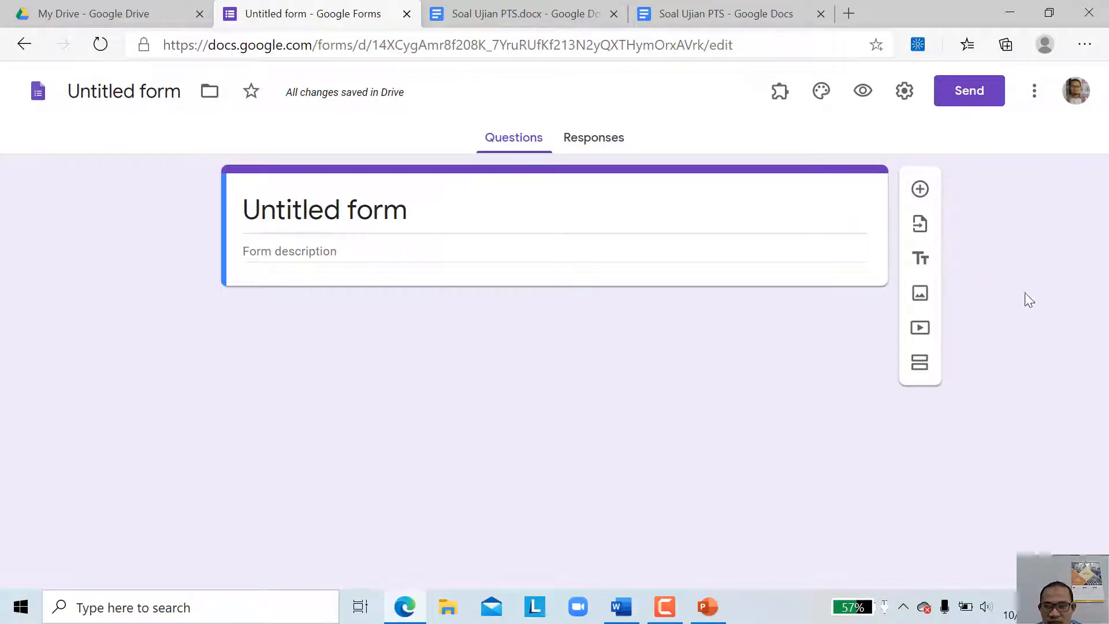
# Step: Start another blank form from the Google Forms home page and delete its default untitled question
pyautogui.click(780, 96)
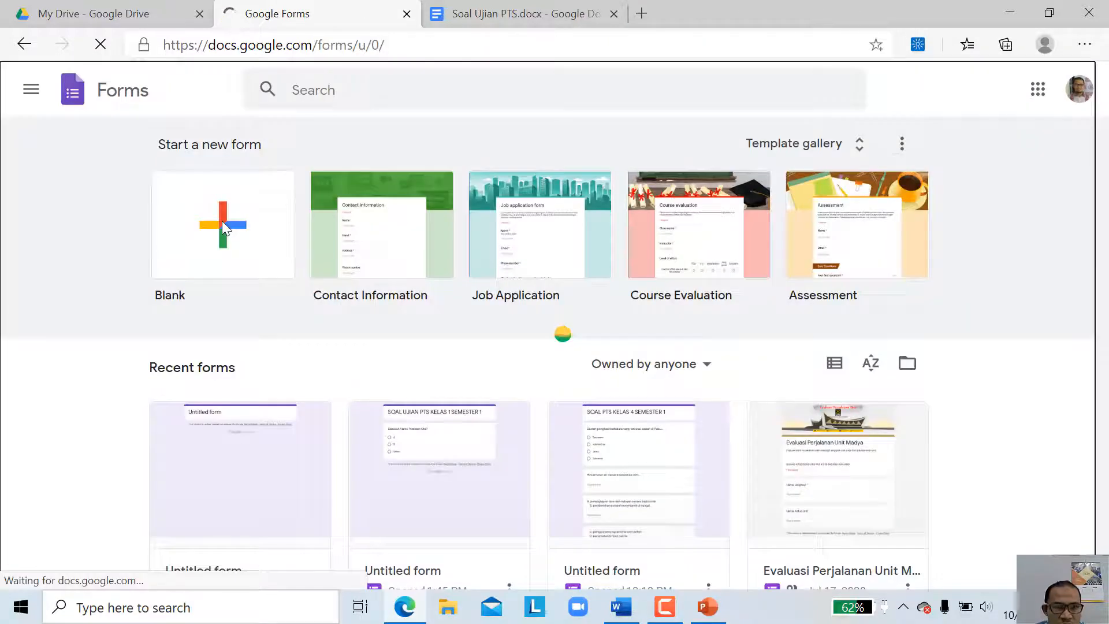
pyautogui.click(223, 227)
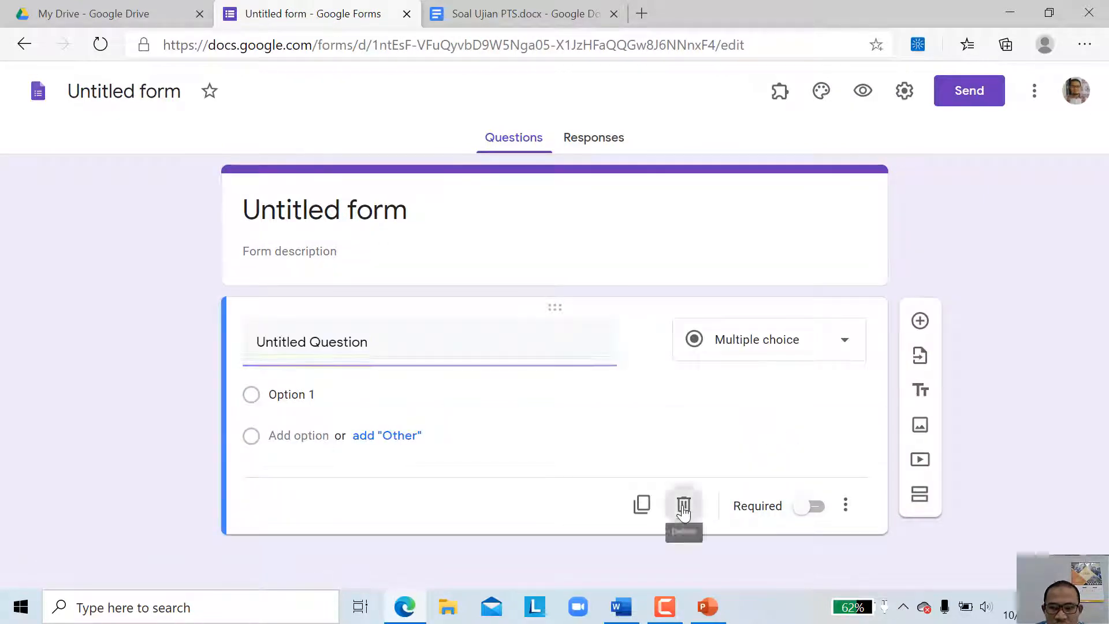
pyautogui.click(683, 507)
# Step: Start the Form Builder add-on in the untitled form
pyautogui.click(779, 90)
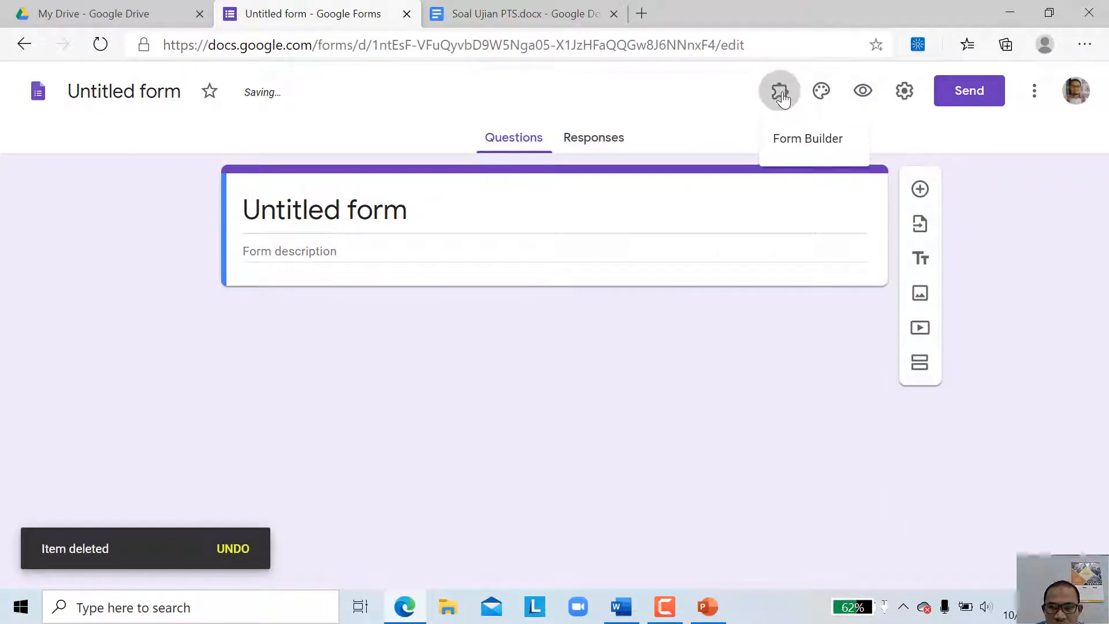
pyautogui.click(794, 147)
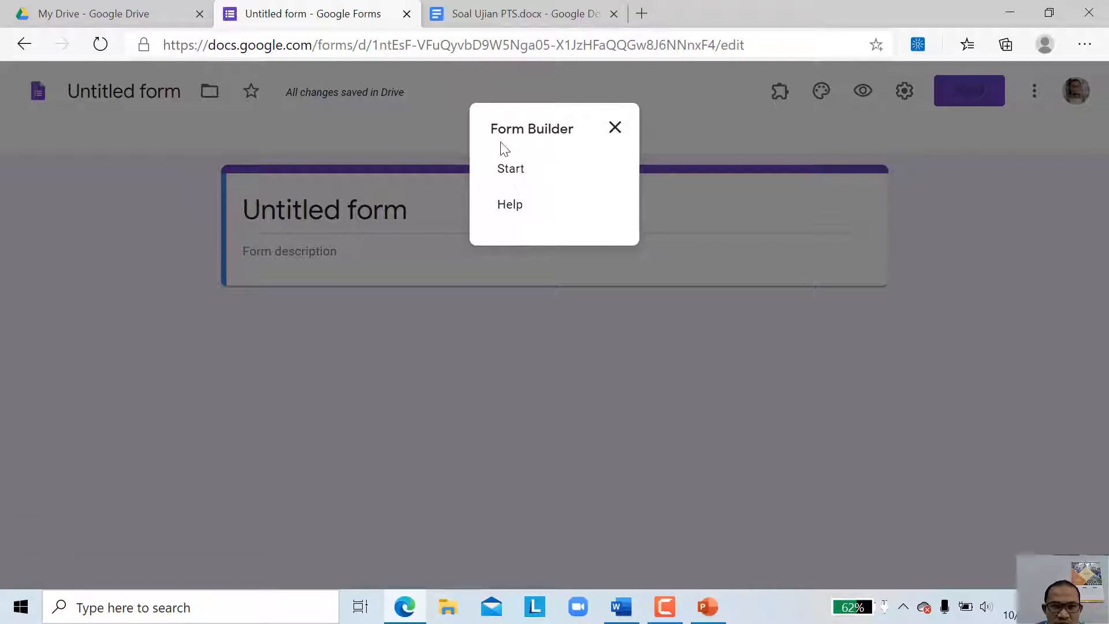
pyautogui.click(516, 169)
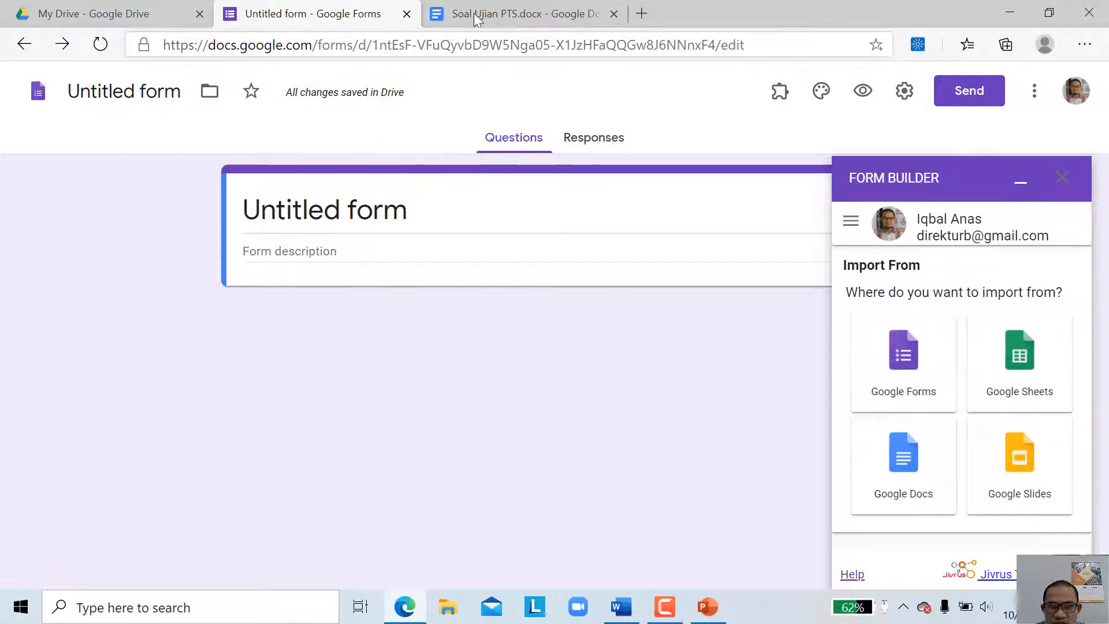
# Step: Choose Google Docs as the import source and load the Soal Ujian PTS document into Form Builder
pyautogui.click(906, 466)
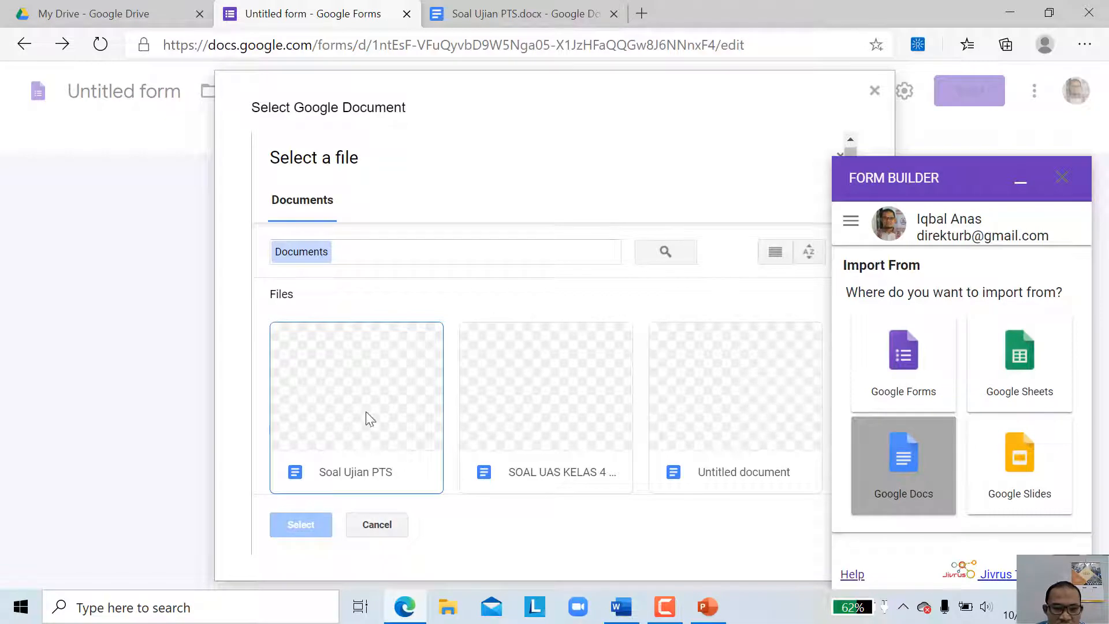
pyautogui.click(341, 415)
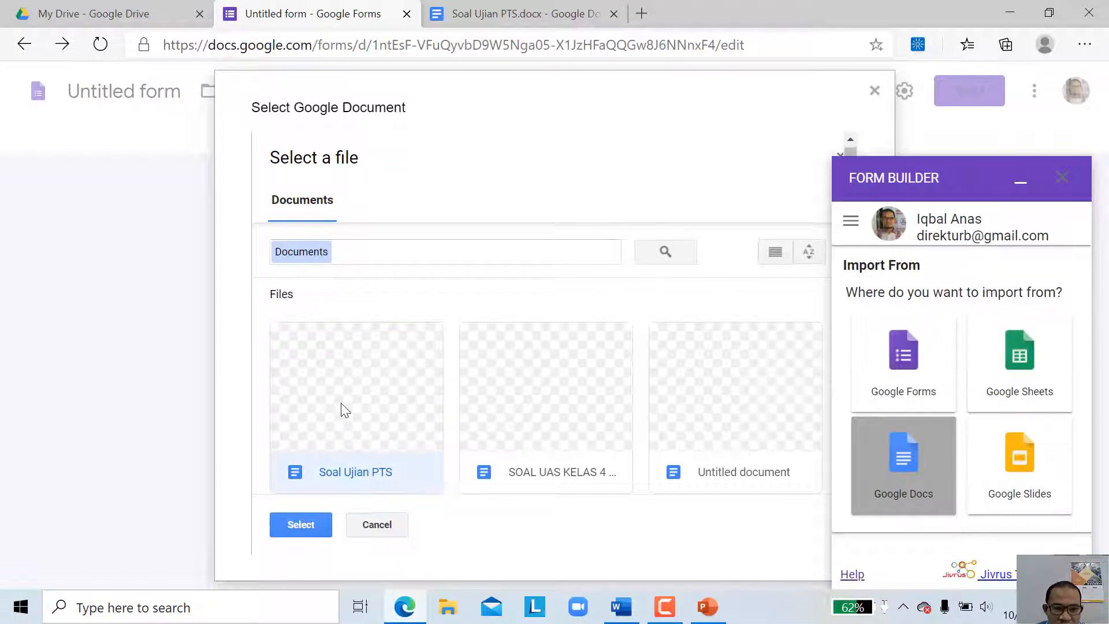
pyautogui.click(513, 12)
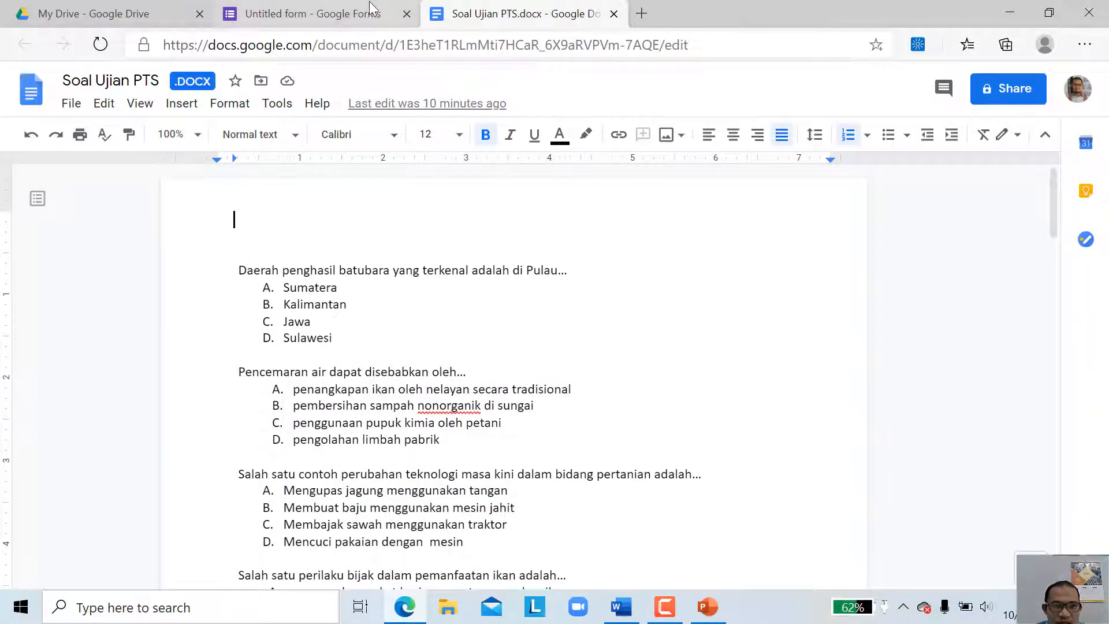
pyautogui.click(312, 13)
pyautogui.click(302, 524)
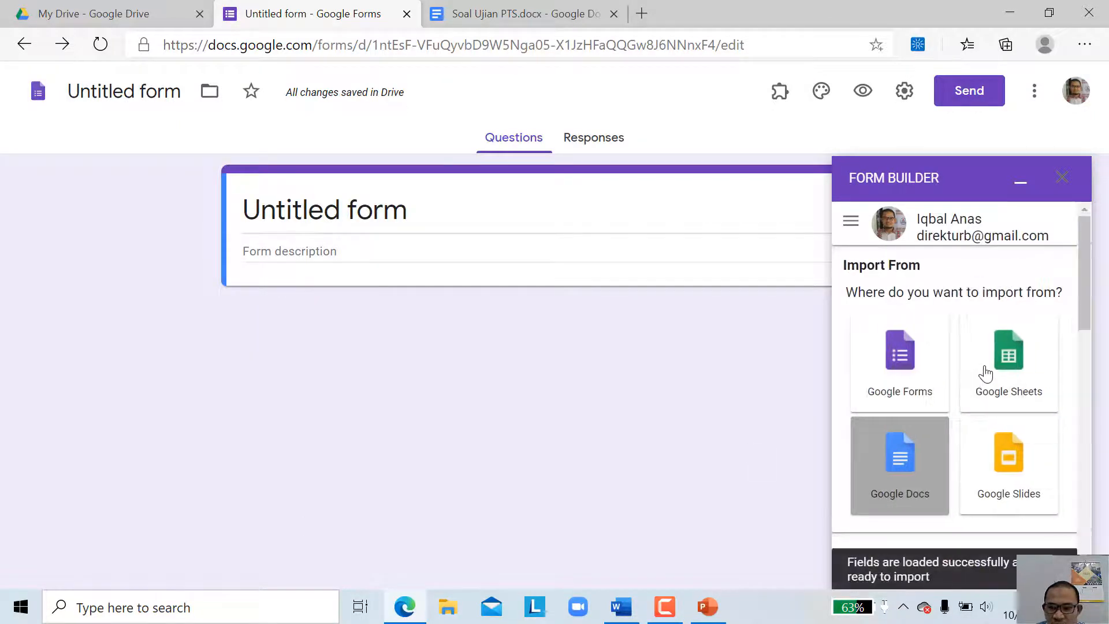
# Step: Review the questions Form Builder lists from Soal Ujian and import all selected ones at the bottom of the form
pyautogui.scroll(-3, 1043, 342)
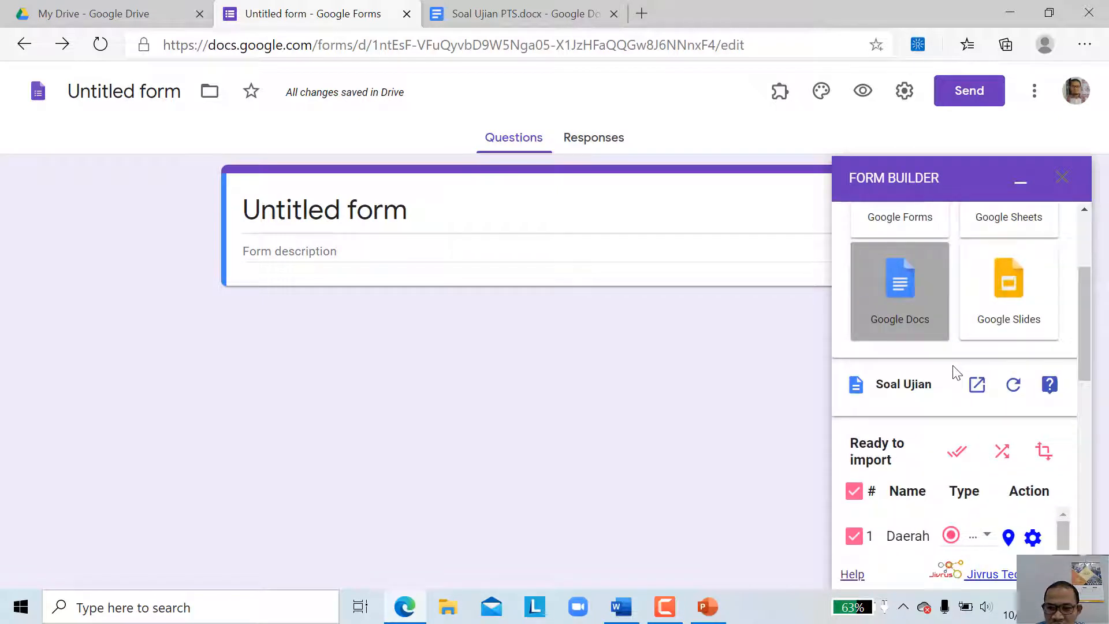
pyautogui.scroll(-5, 962, 421)
pyautogui.scroll(-4, 943, 382)
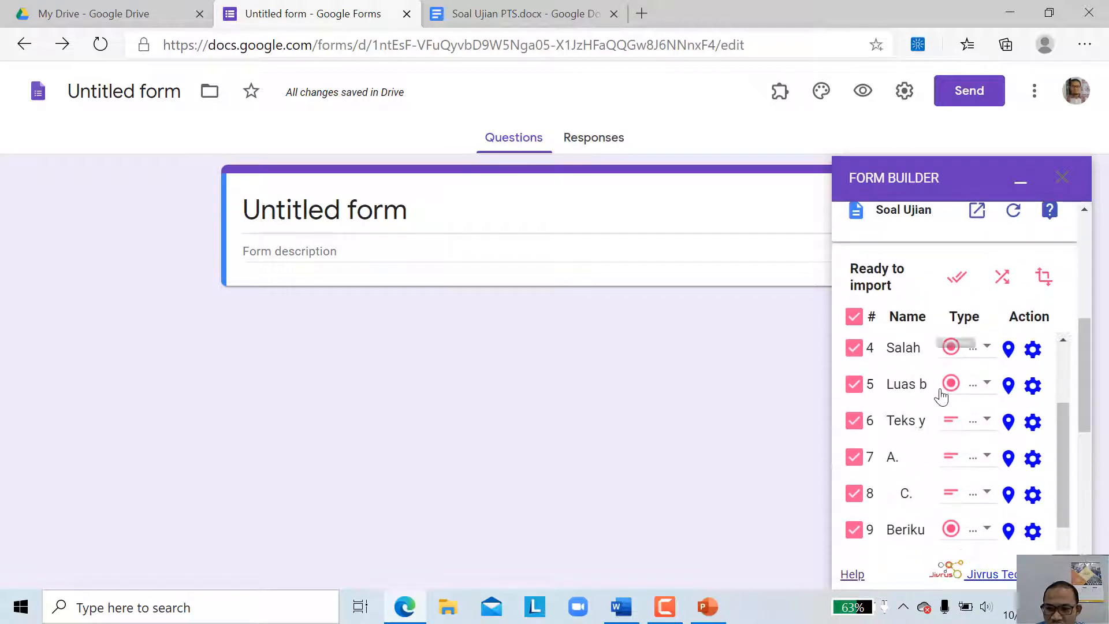
pyautogui.scroll(-4, 931, 428)
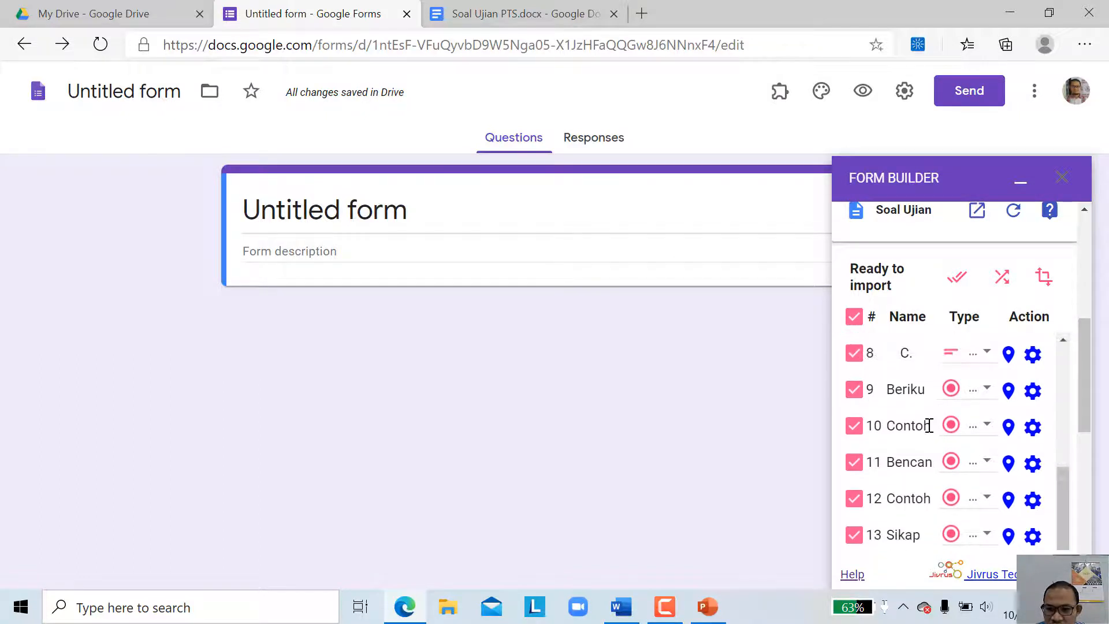
pyautogui.scroll(6, 989, 309)
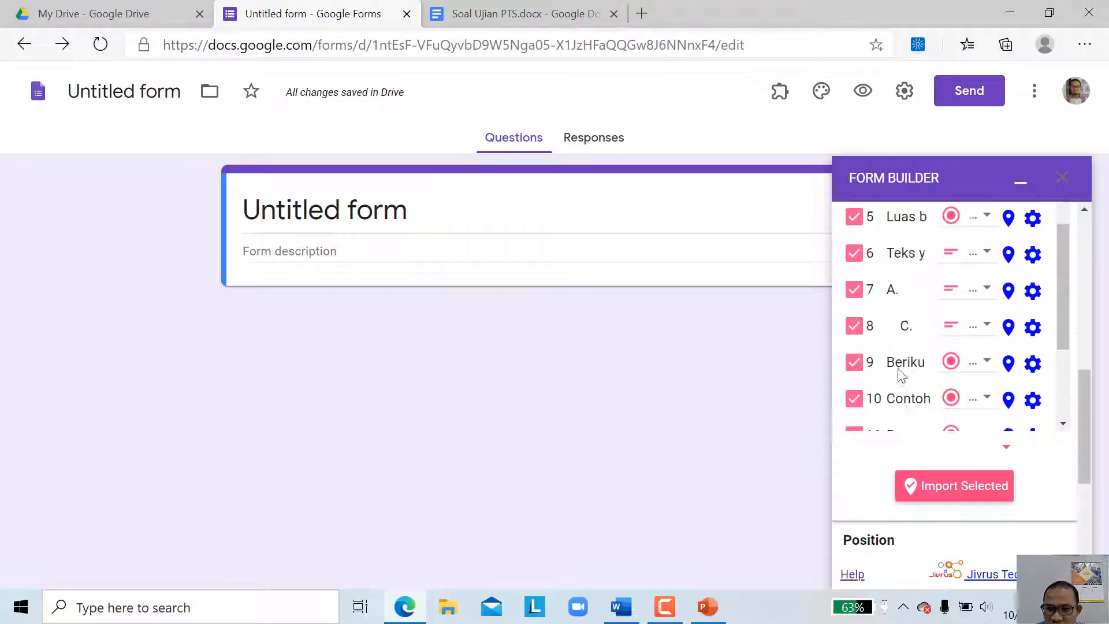
pyautogui.scroll(3, 925, 256)
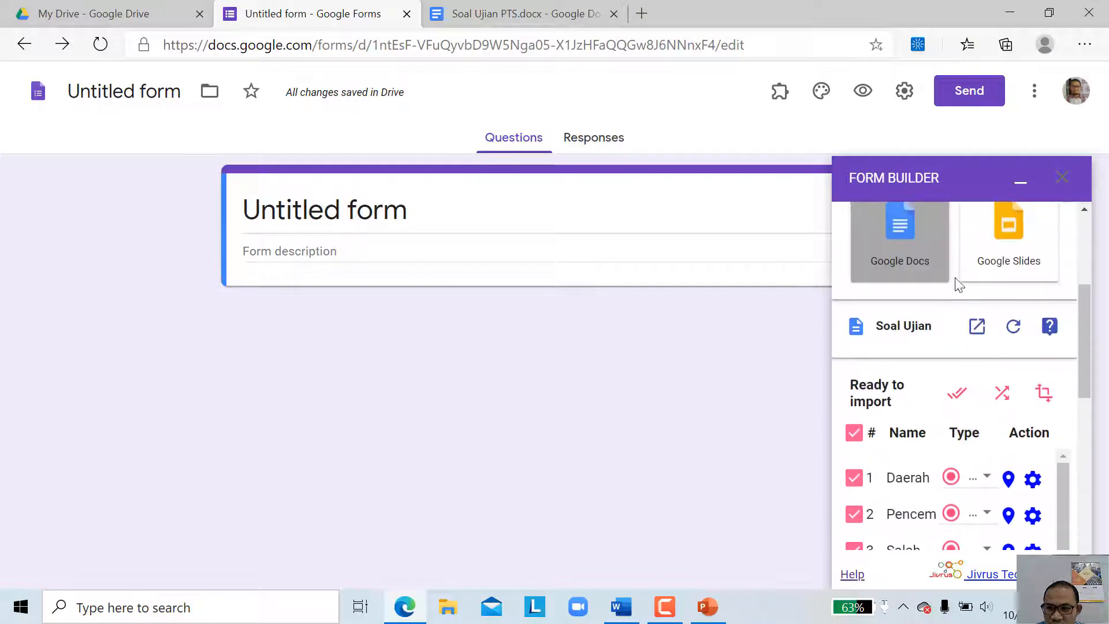
pyautogui.scroll(-6, 930, 362)
pyautogui.scroll(3, 942, 346)
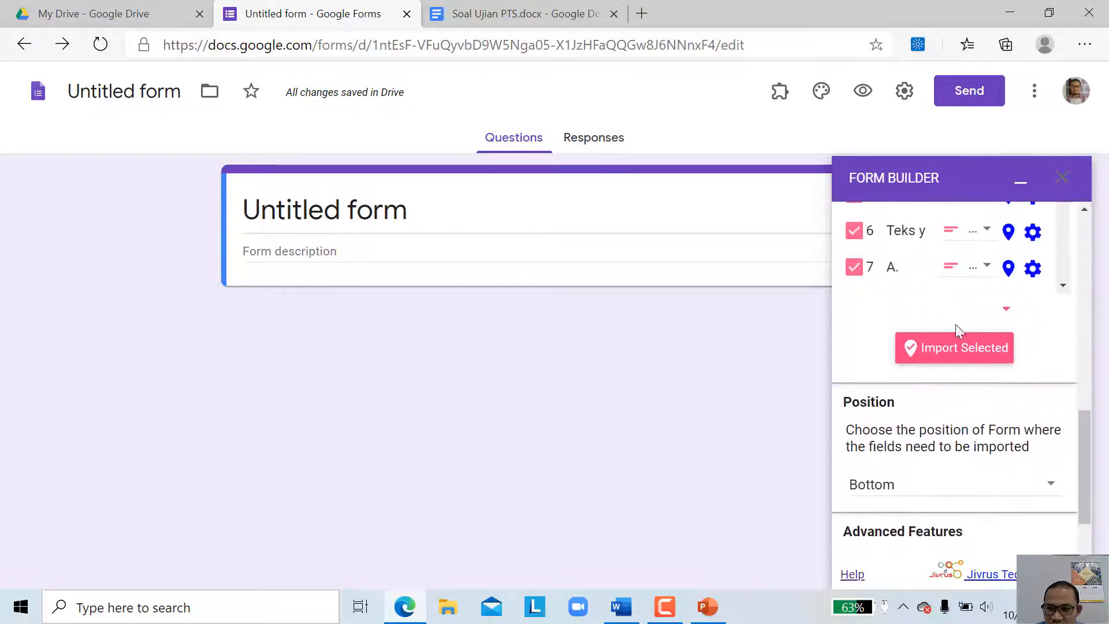
pyautogui.click(939, 350)
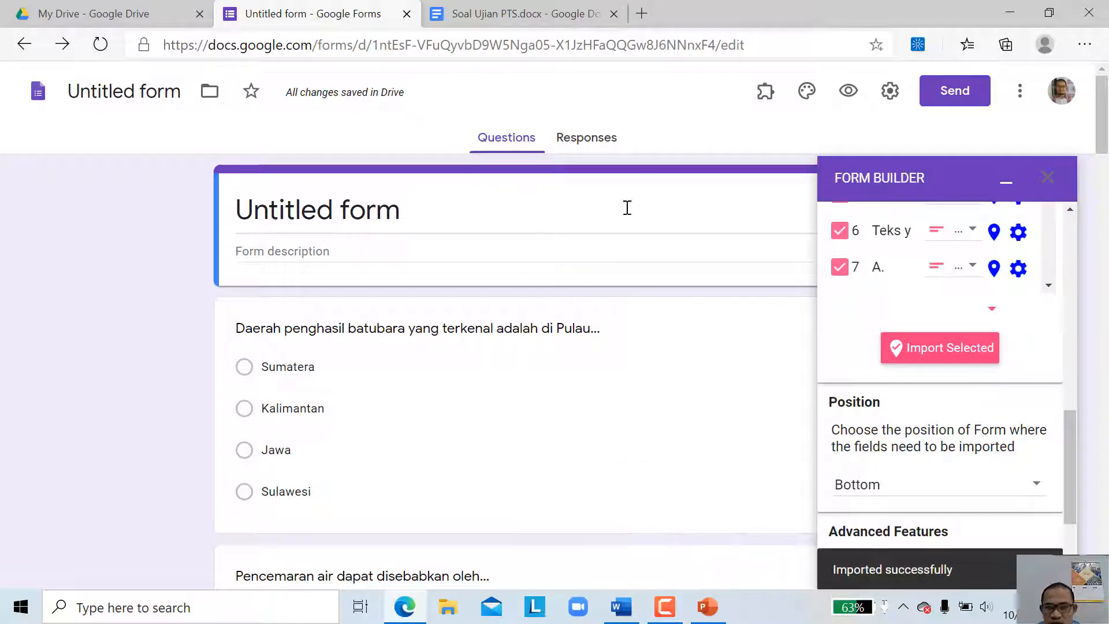
# Step: Minimize the Form Builder panel and check the imported questions and their answer options throughout the form
pyautogui.scroll(-10, 968, 460)
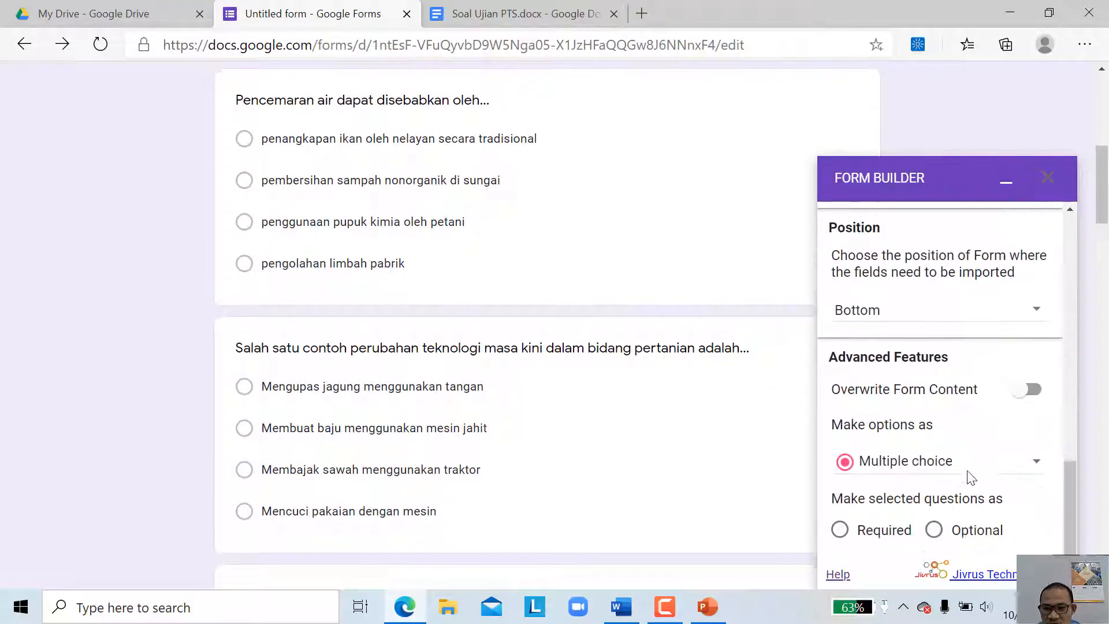
pyautogui.click(1005, 188)
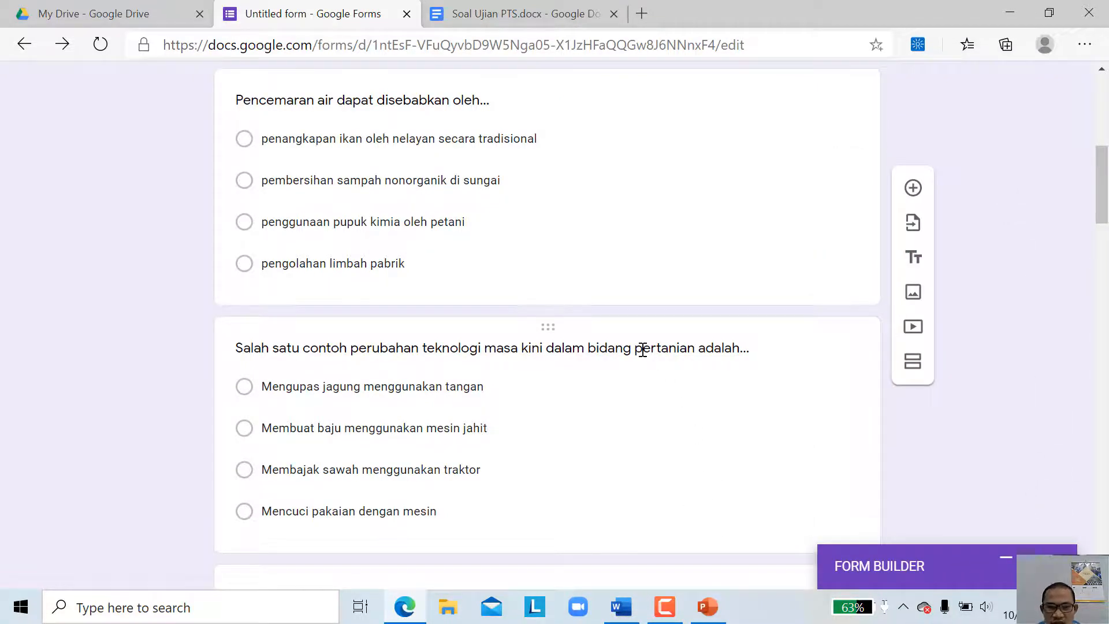
pyautogui.scroll(8, 648, 349)
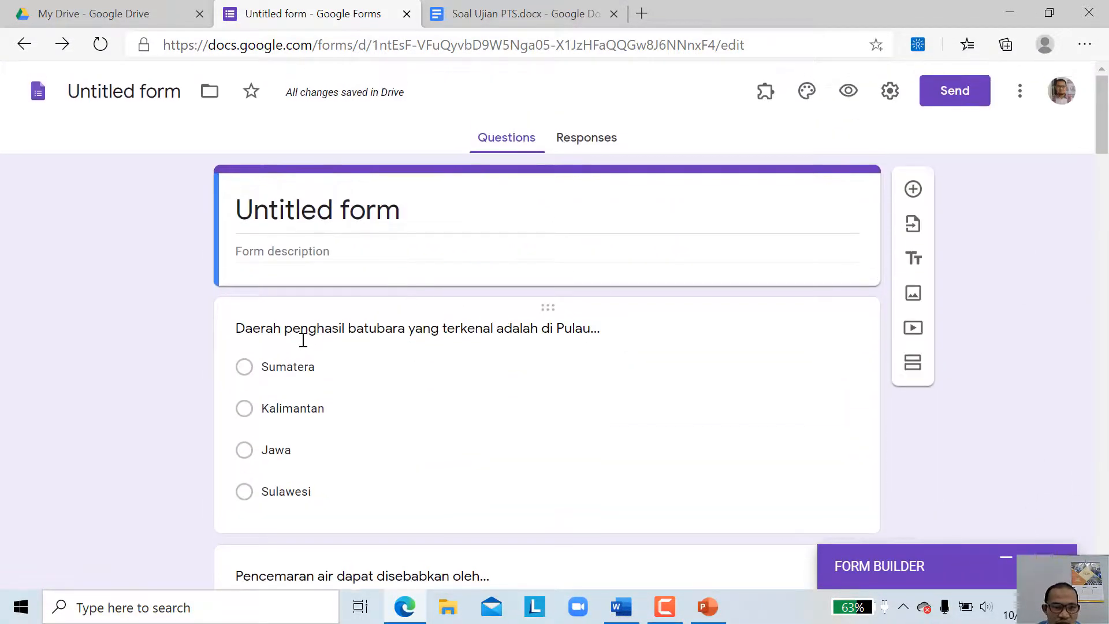
pyautogui.scroll(-8, 303, 340)
pyautogui.scroll(-11, 287, 326)
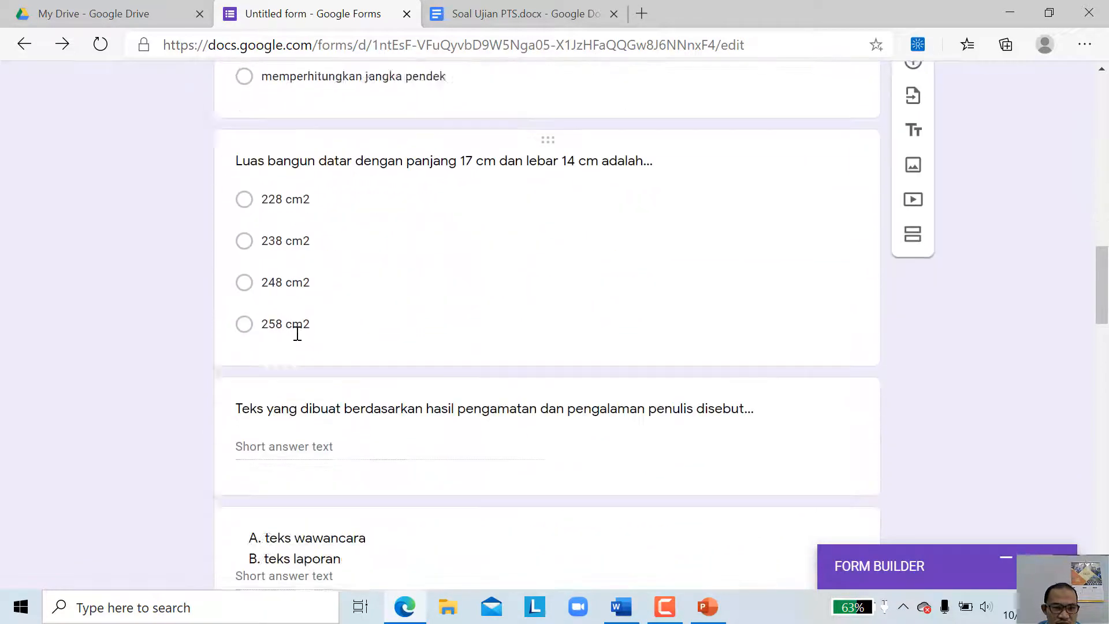
pyautogui.scroll(8, 297, 332)
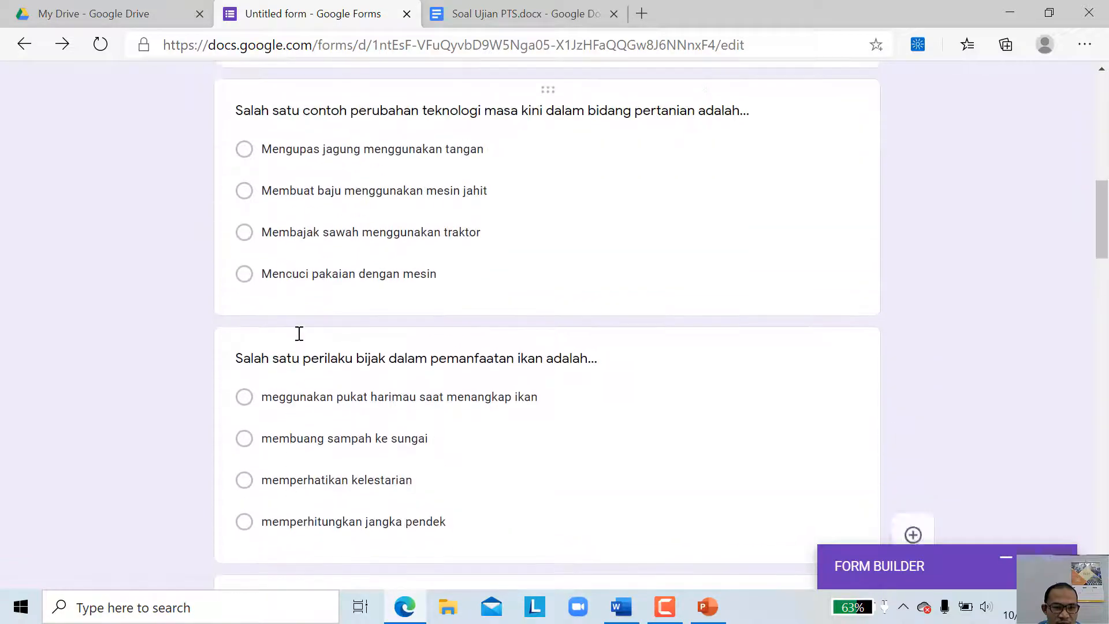
pyautogui.scroll(10, 299, 334)
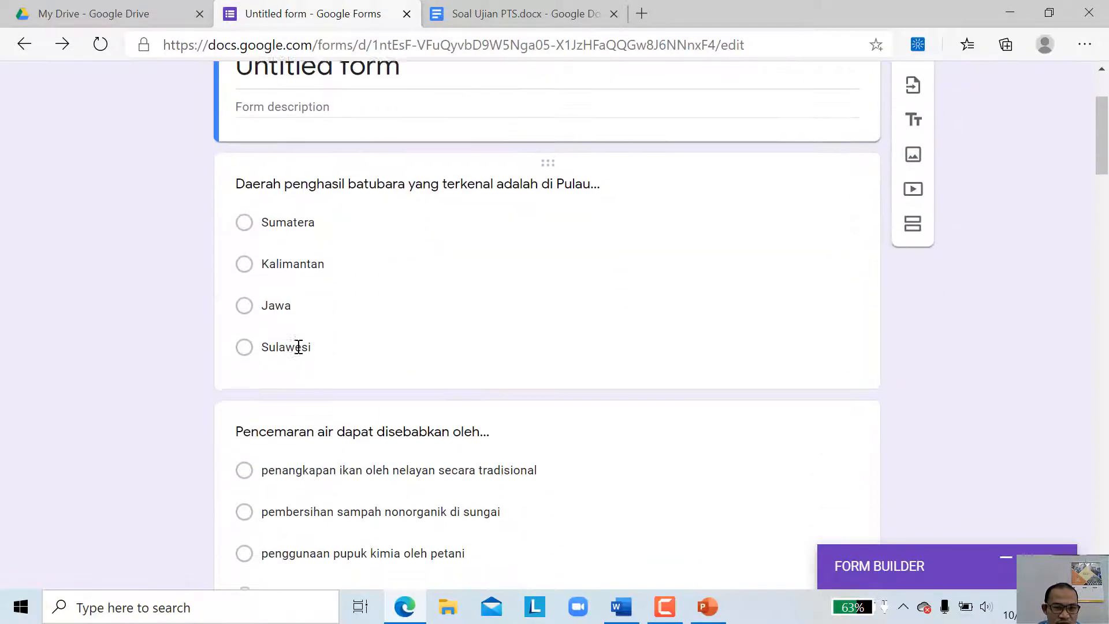
pyautogui.scroll(-16, 299, 347)
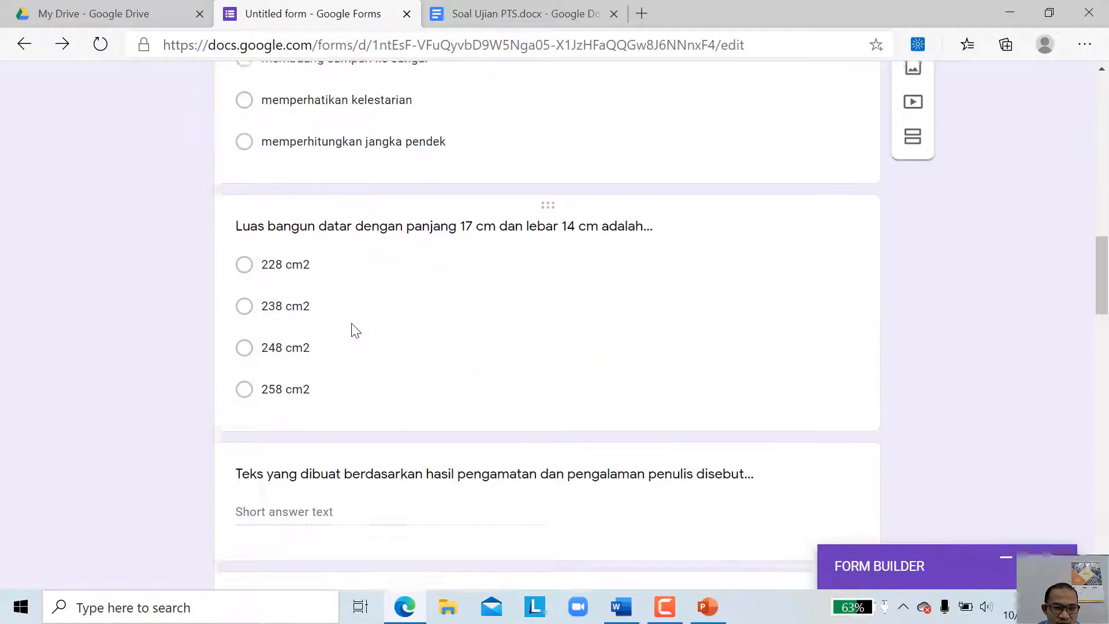
pyautogui.scroll(-6, 354, 326)
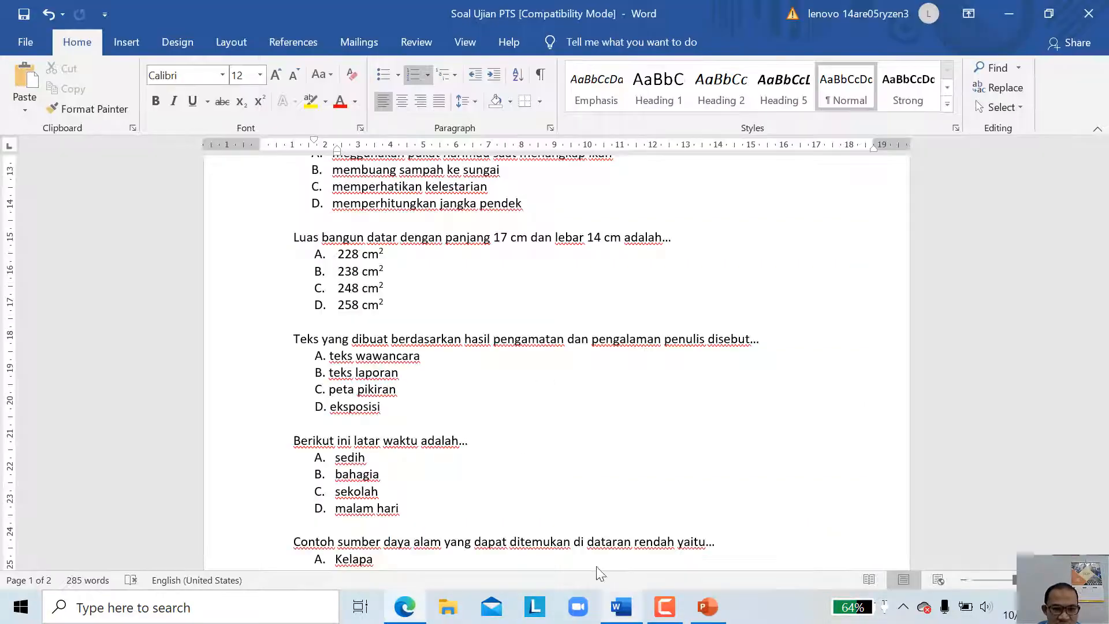
# Step: Switch to the Soal Ujian PTS document in Word and compare the option numbering of the "Teks yang dibuat" and "Luas bangun datar" questions
pyautogui.click(620, 606)
pyautogui.click(405, 606)
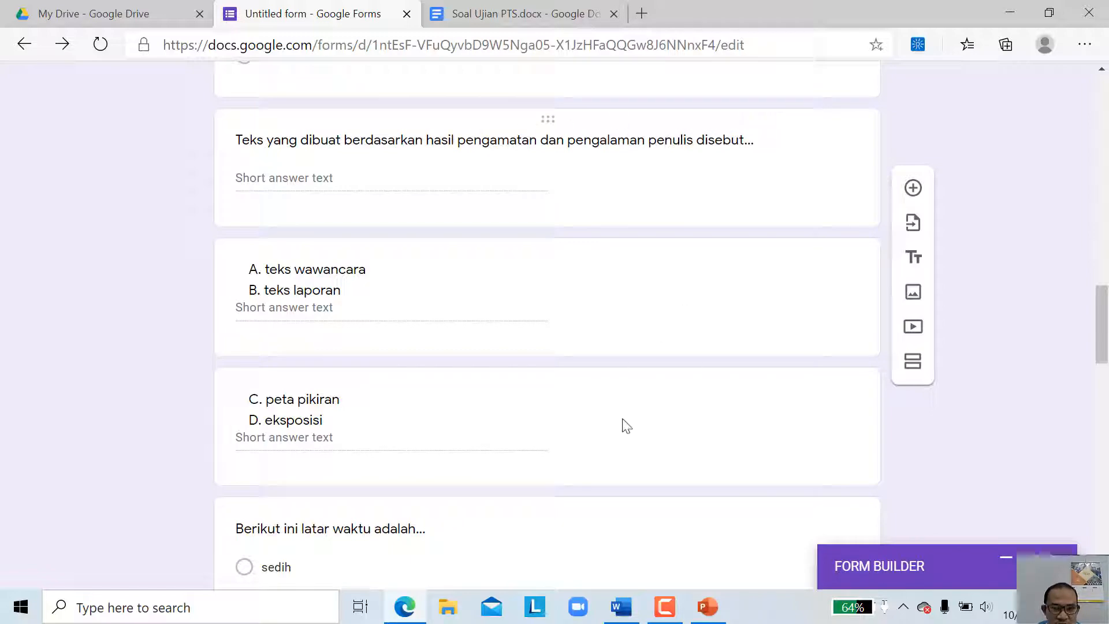
pyautogui.click(619, 605)
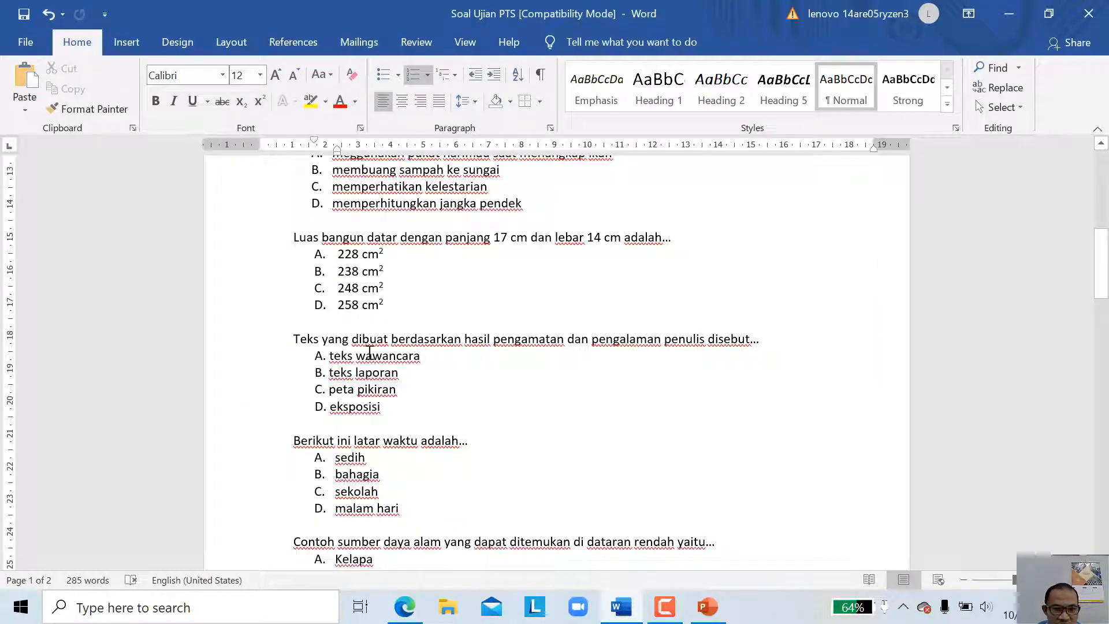
pyautogui.click(334, 356)
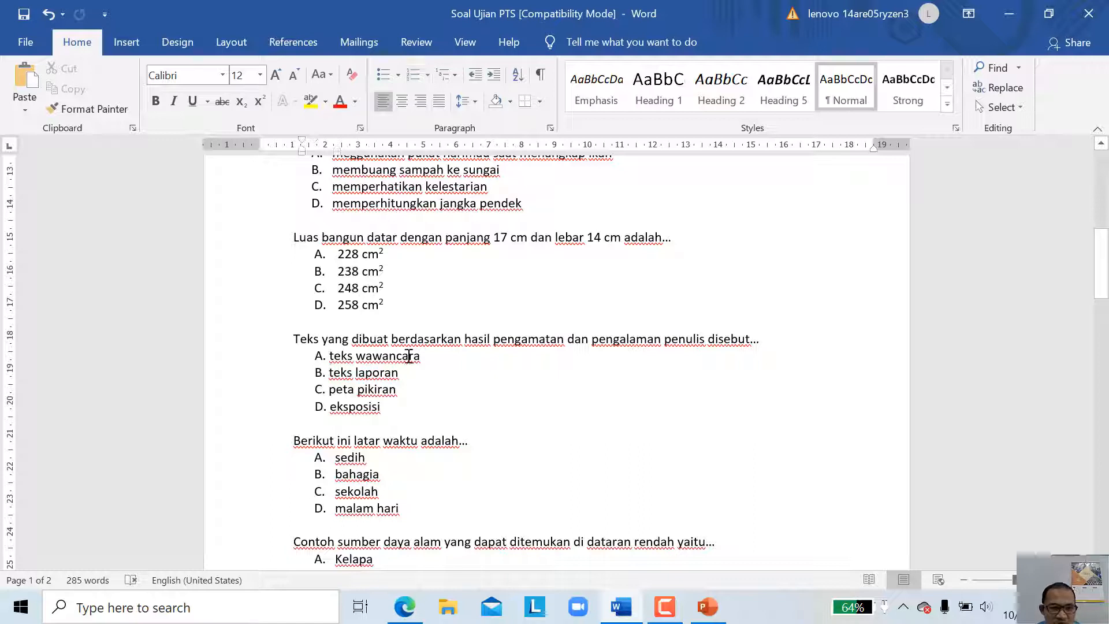
pyautogui.moveTo(312, 357); pyautogui.dragTo(317, 376)
pyautogui.click(328, 406)
pyautogui.click(339, 254)
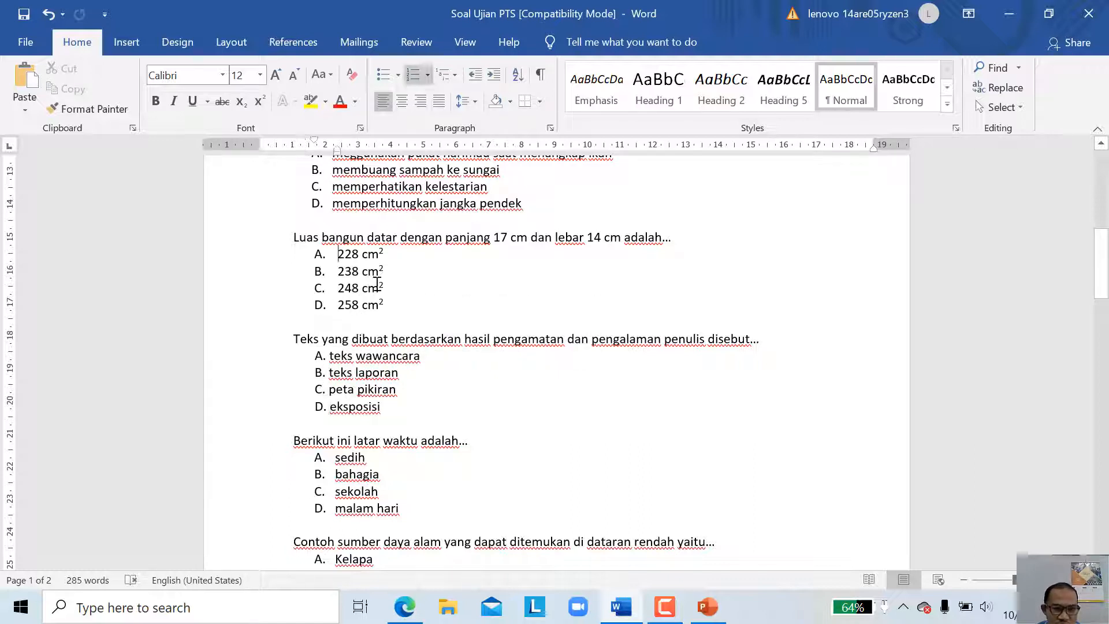
pyautogui.click(338, 322)
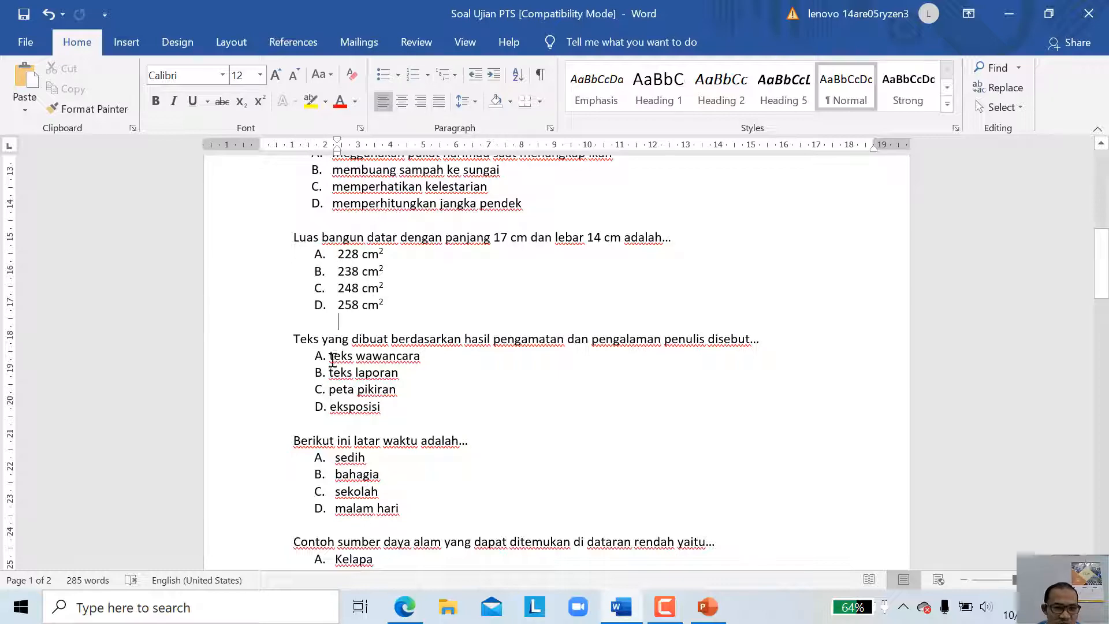
# Step: Switch back to the form in the browser and inspect the imported "Teks yang dibuat berdasarkan hasil pengamatan" question and its separated options
pyautogui.click(404, 606)
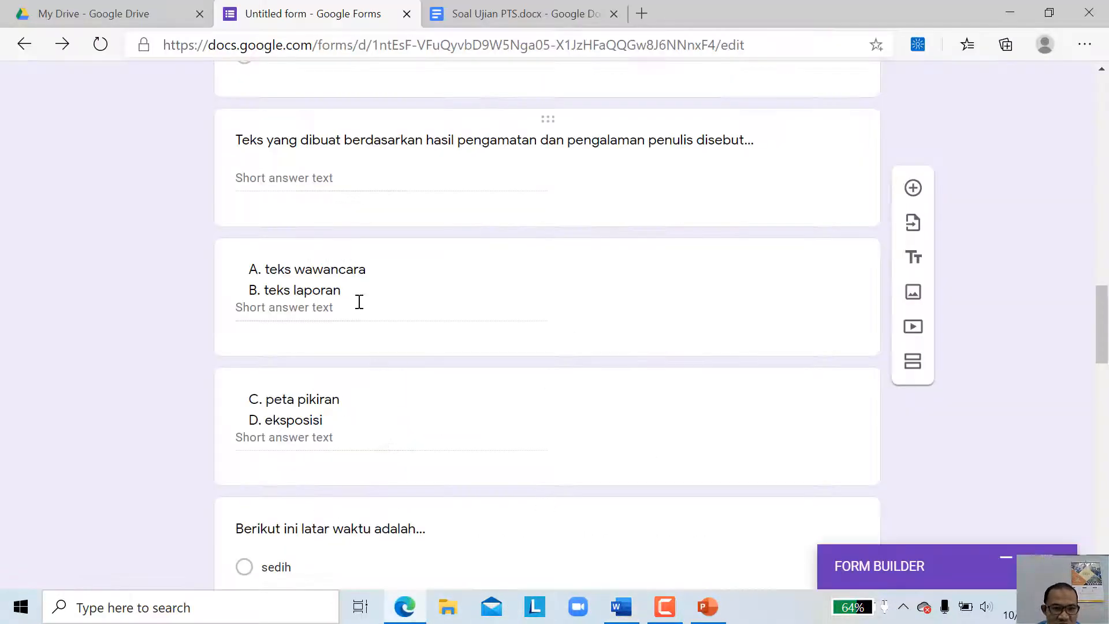
pyautogui.scroll(1, 282, 215)
pyautogui.scroll(-1, 260, 203)
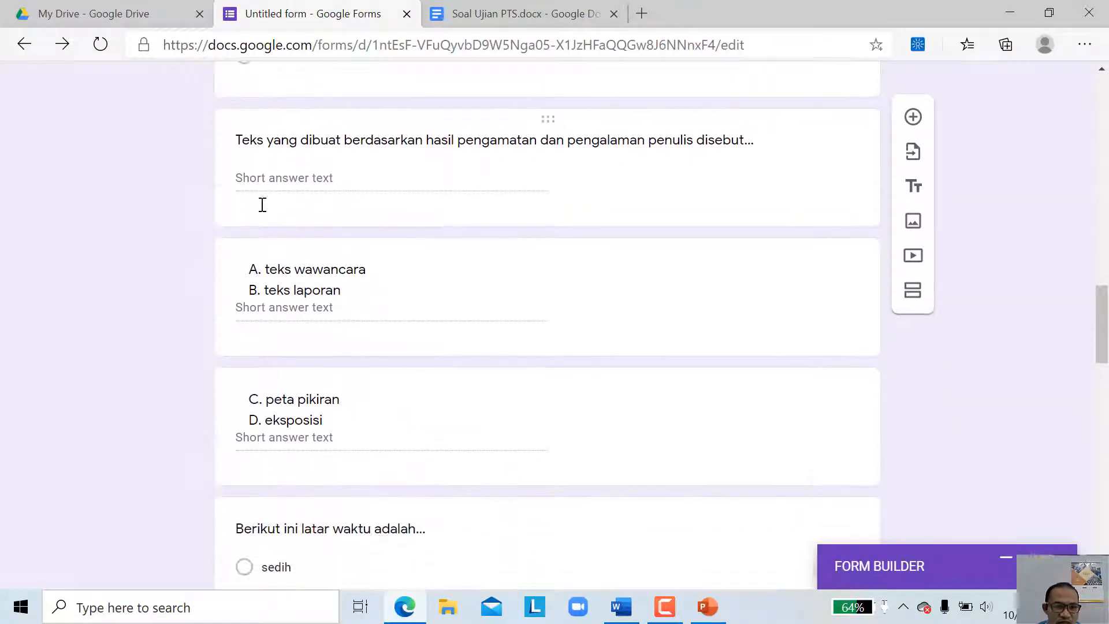
pyautogui.click(244, 172)
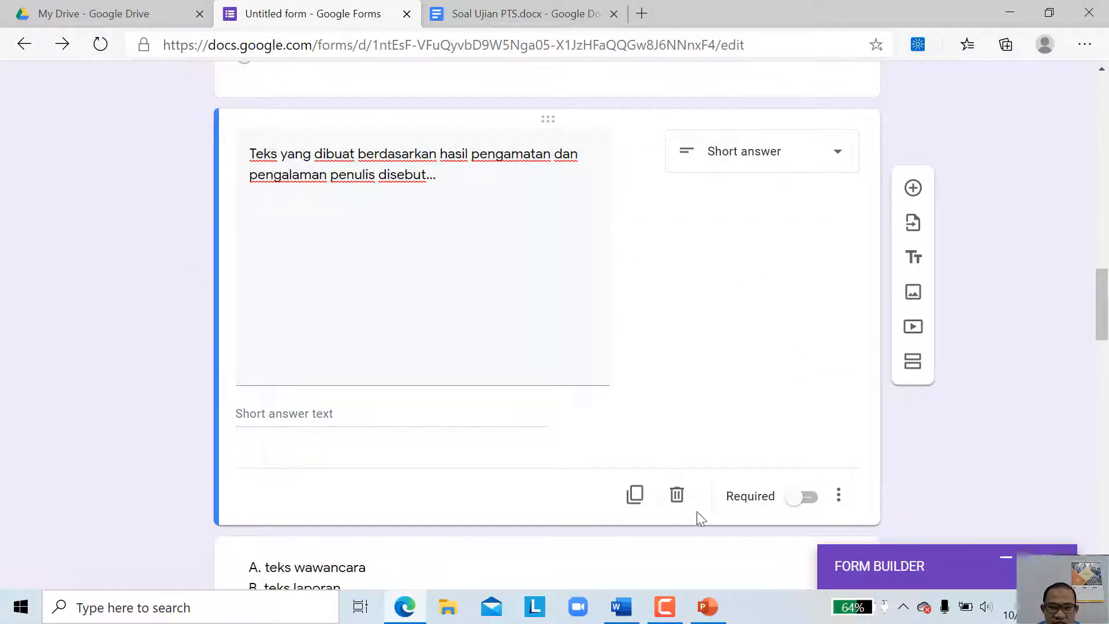
pyautogui.scroll(-7, 1040, 391)
pyautogui.scroll(5, 520, 358)
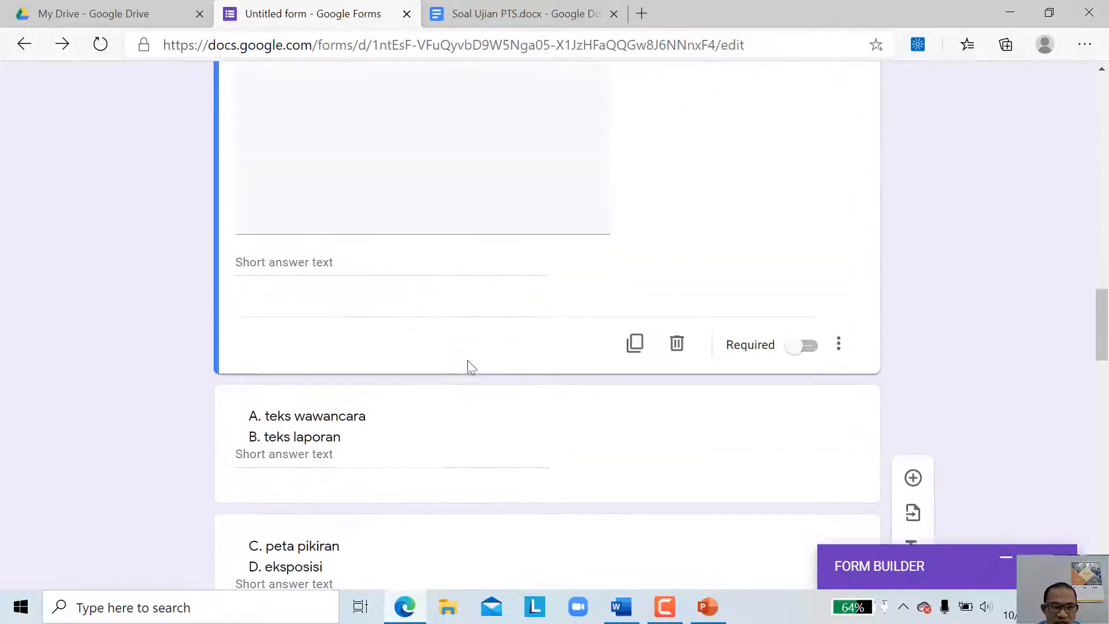
pyautogui.scroll(2, 913, 289)
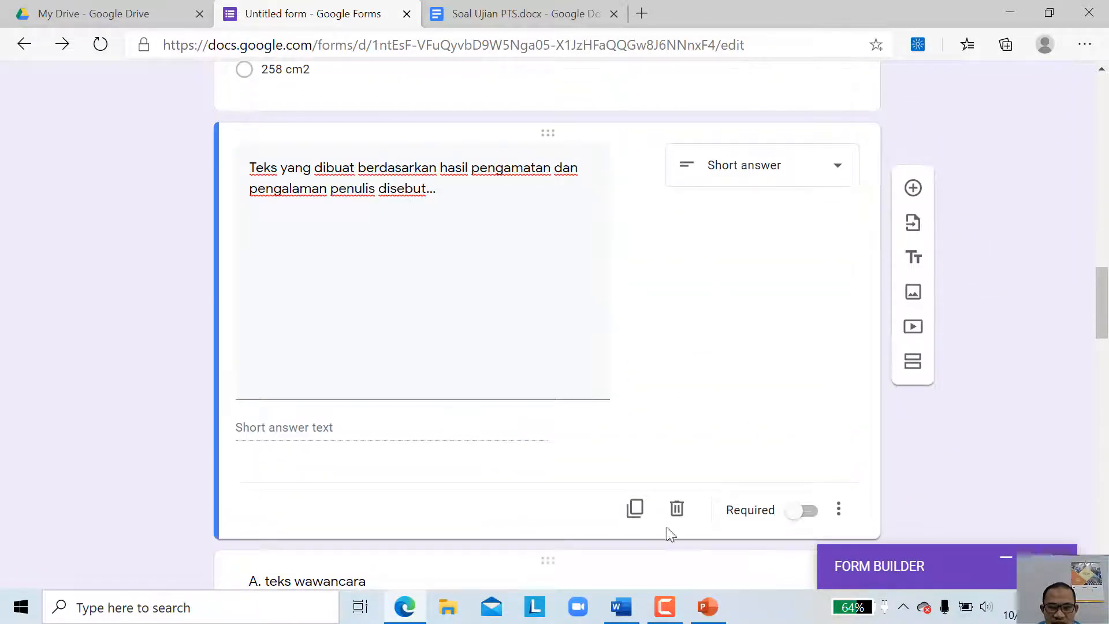
pyautogui.scroll(-3, 456, 431)
# Step: Open the "A. teks wawancara B. teks laporan" item and compare it with the neighbouring question and the "C. peta pikiran" item
pyautogui.click(407, 468)
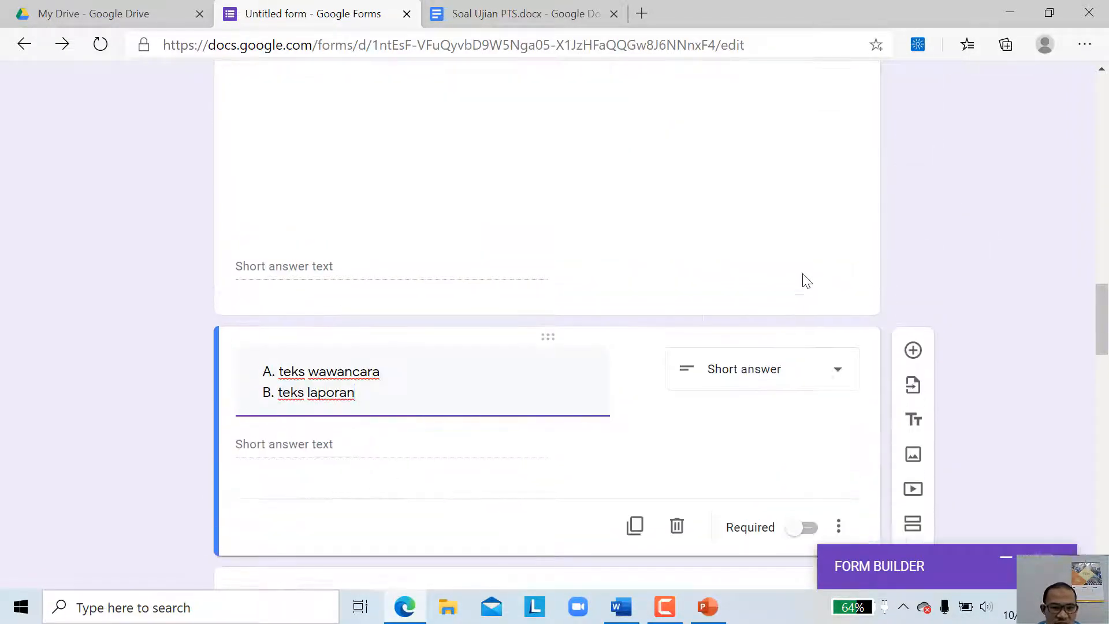
pyautogui.scroll(3, 435, 208)
pyautogui.scroll(-3, 364, 320)
pyautogui.scroll(-4, 307, 391)
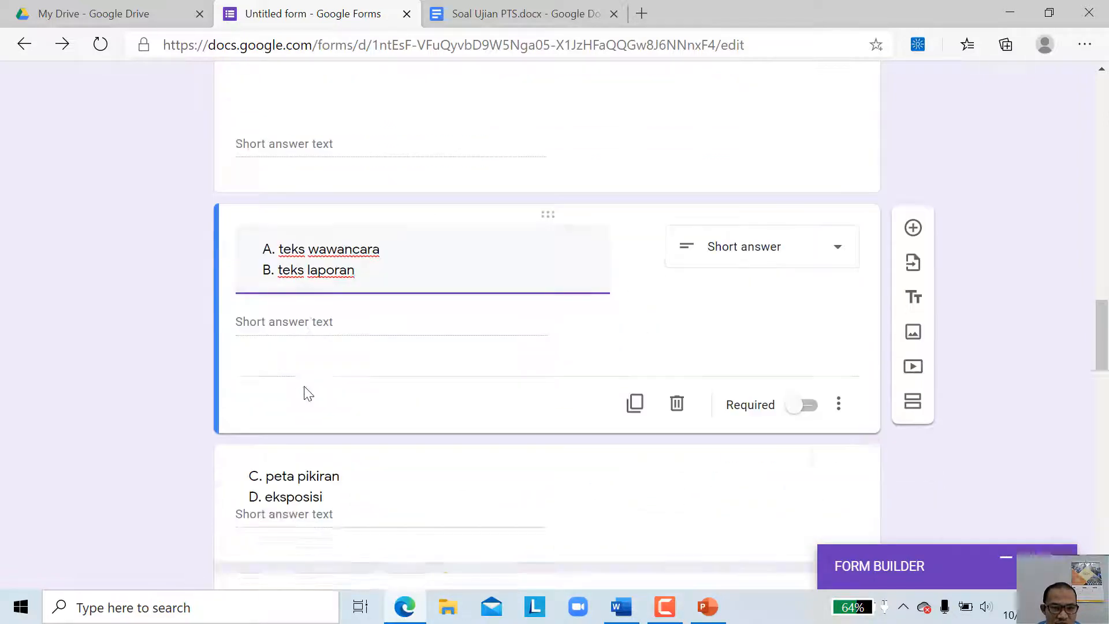
pyautogui.scroll(4, 364, 364)
pyautogui.scroll(4, 413, 240)
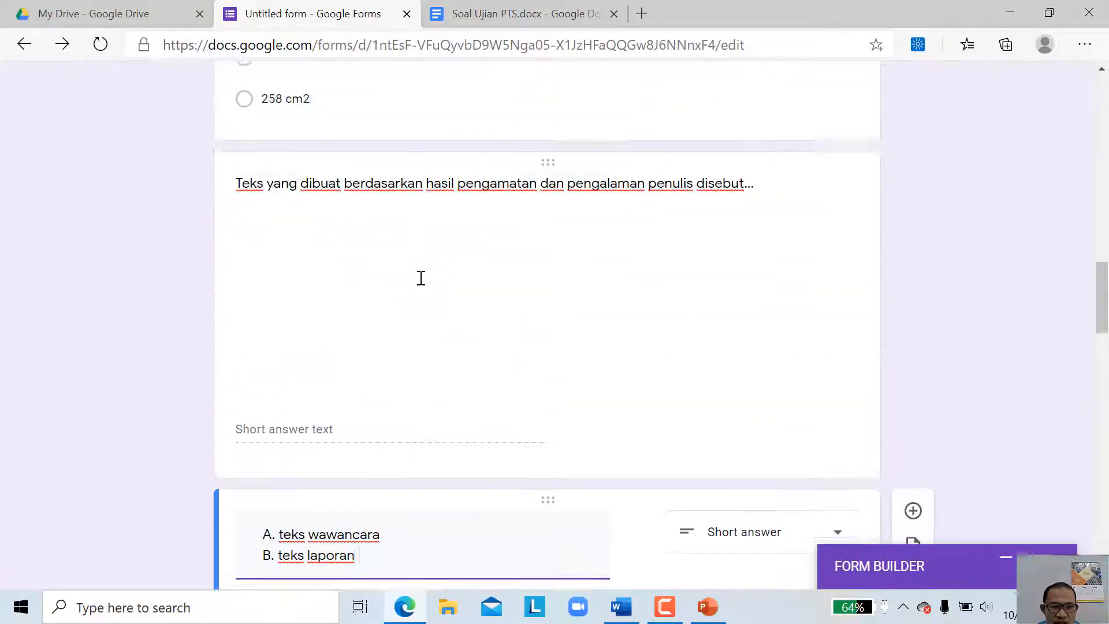
# Step: Switch to the Soal Ujian PTS document in Word and compare the option lettering of the "Teks yang dibuat" and "Berikut ini latar waktu" questions
pyautogui.scroll(-6, 543, 337)
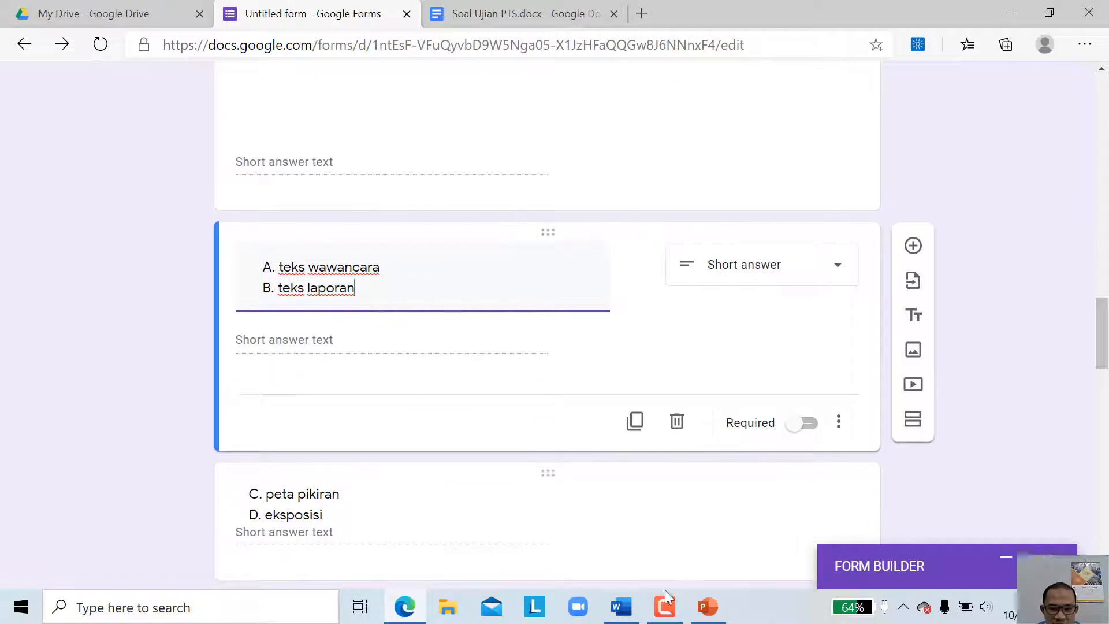
pyautogui.click(621, 606)
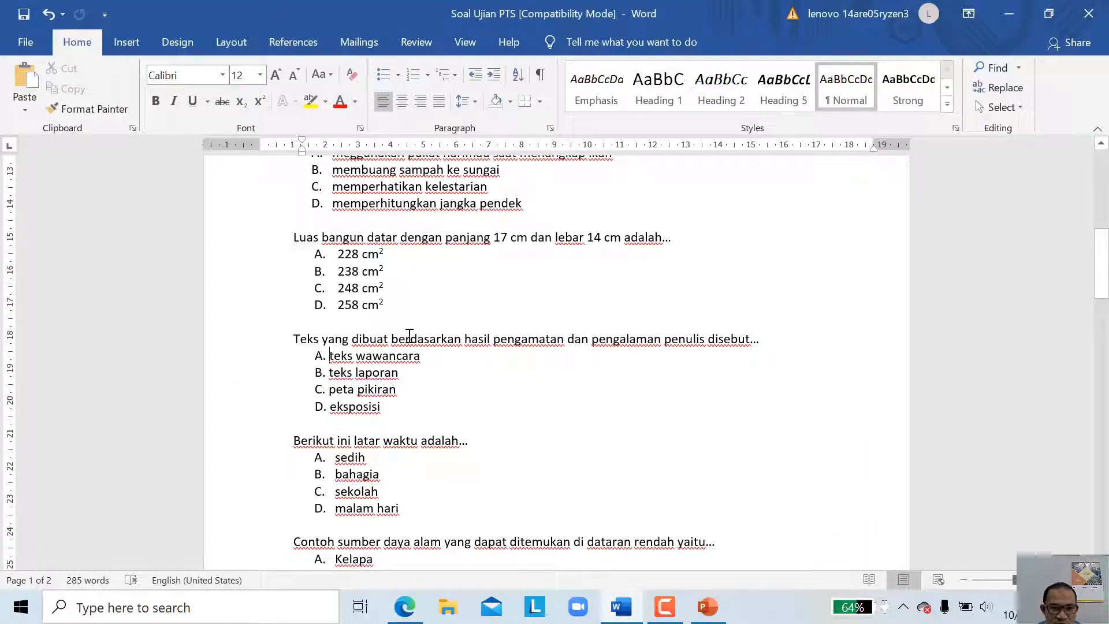
pyautogui.doubleClick(340, 358)
pyautogui.click(332, 370)
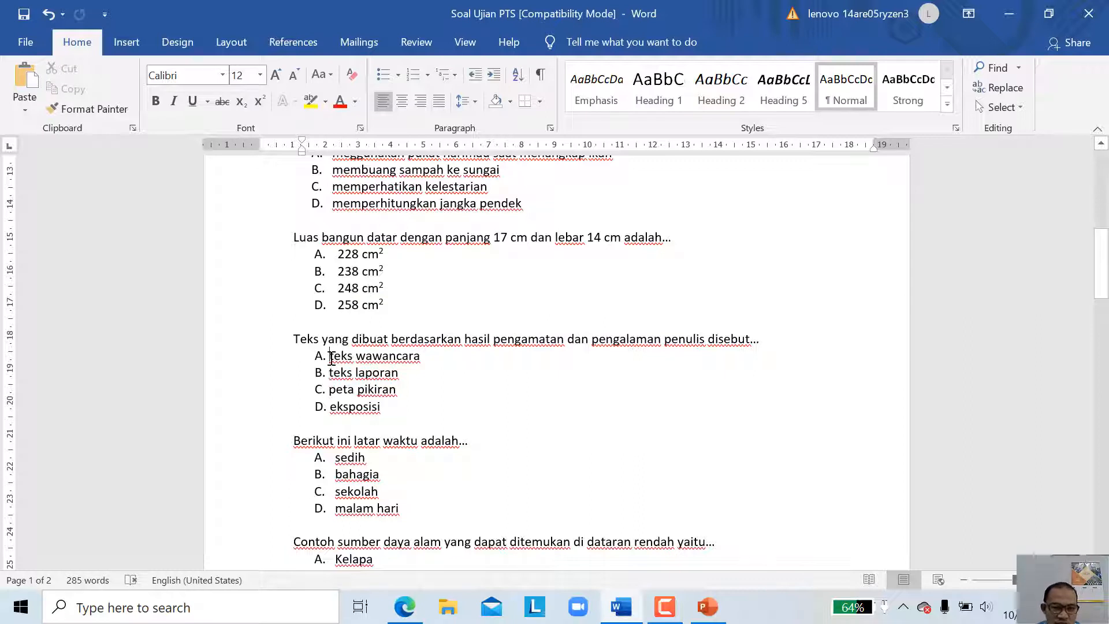
pyautogui.click(335, 460)
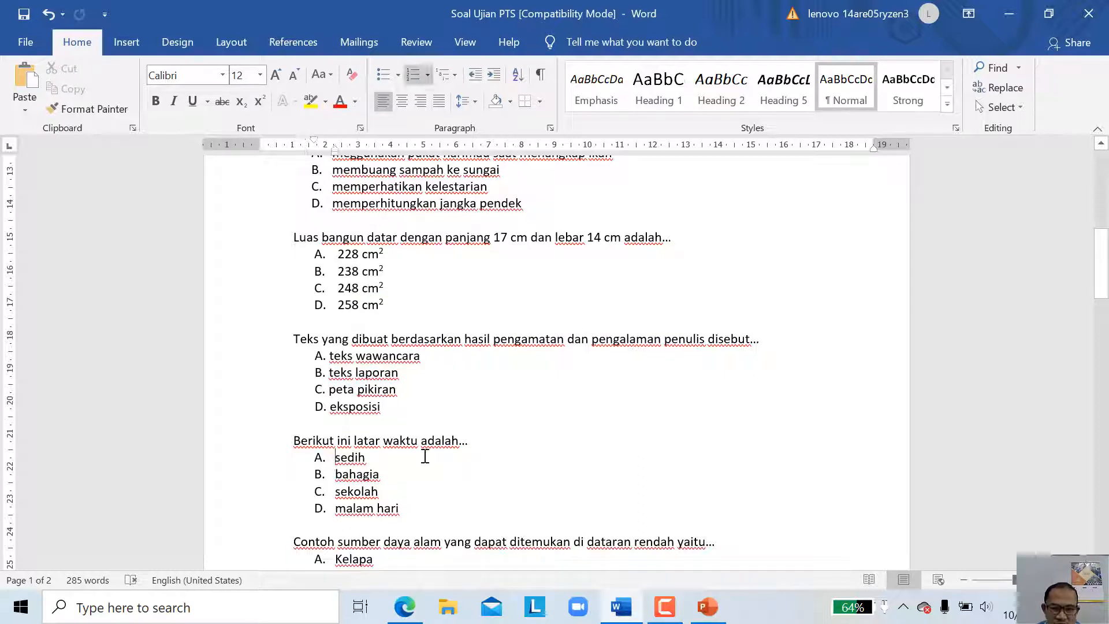
pyautogui.click(330, 475)
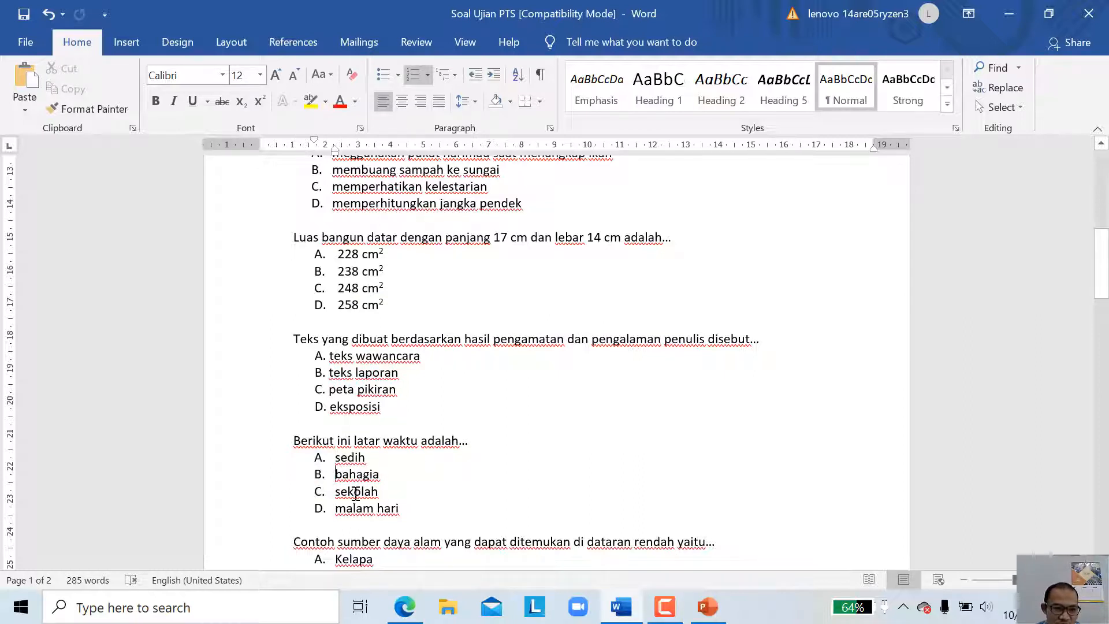
pyautogui.click(330, 372)
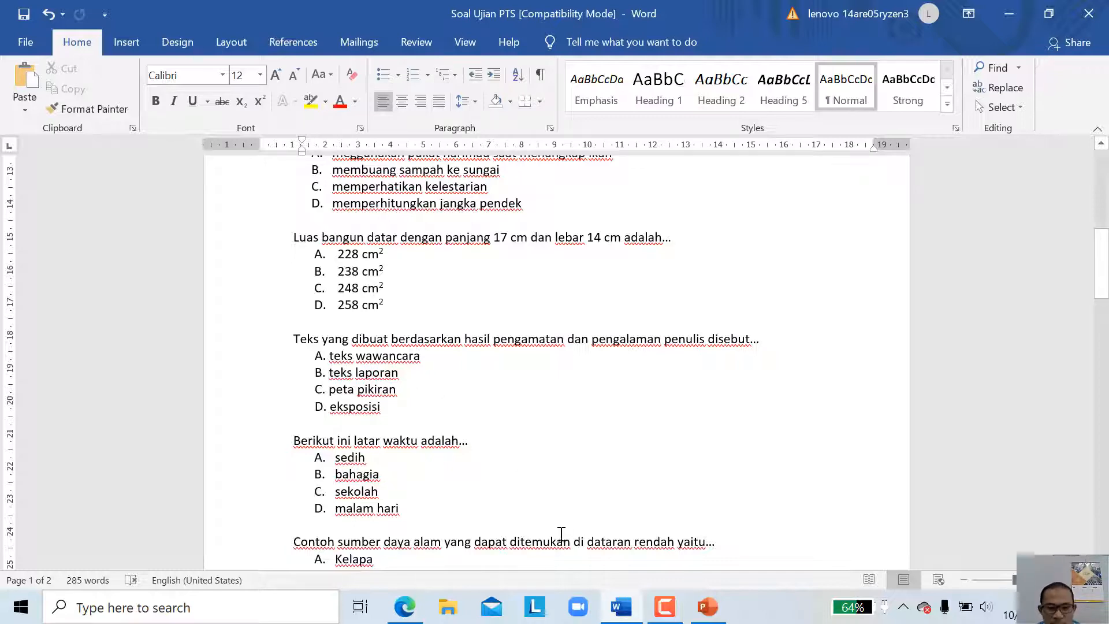
# Step: Switch back to the form in the browser, title it "SOAL PTS KELAS 1 SEMESTER 1" and enter "TEMATIK" as its description
pyautogui.click(403, 617)
pyautogui.scroll(15, 428, 237)
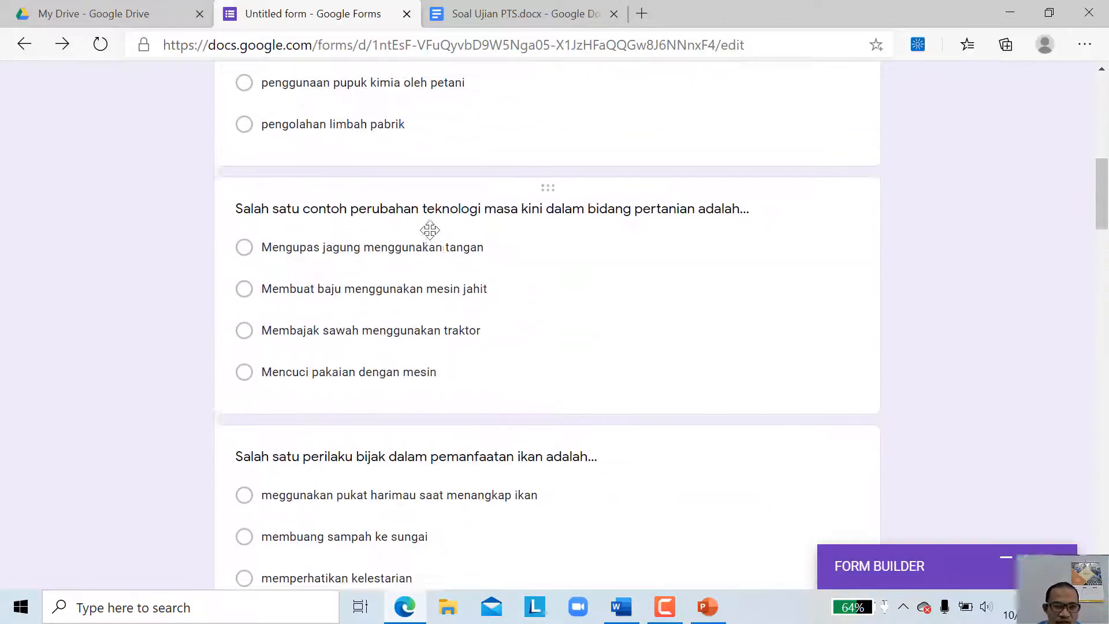
pyautogui.scroll(3, 382, 260)
pyautogui.click(413, 216)
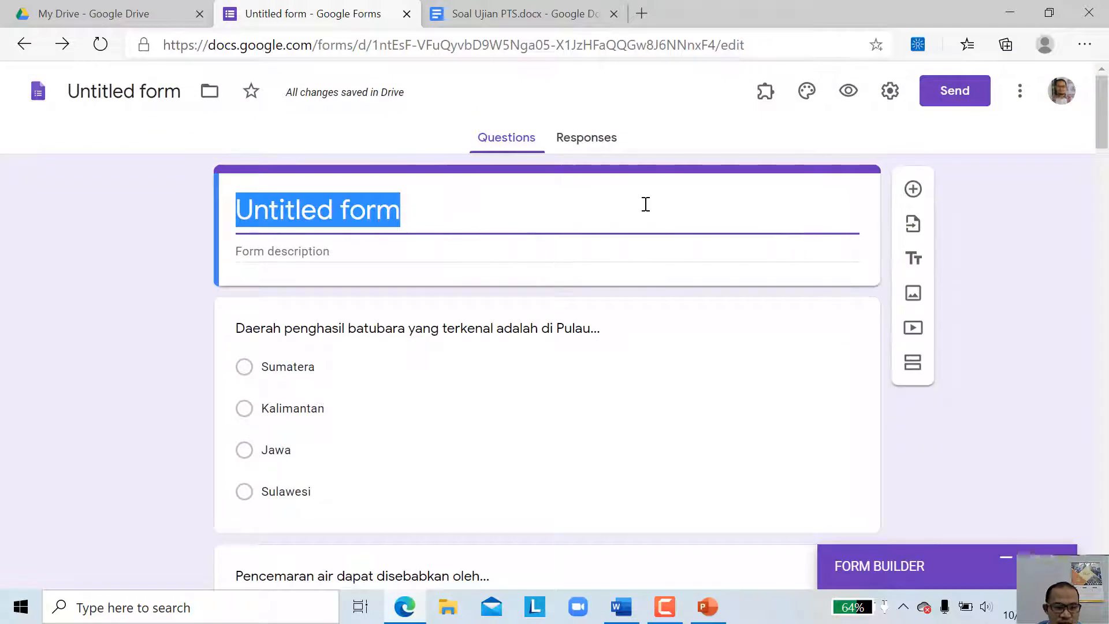
pyautogui.write('SOAL P')
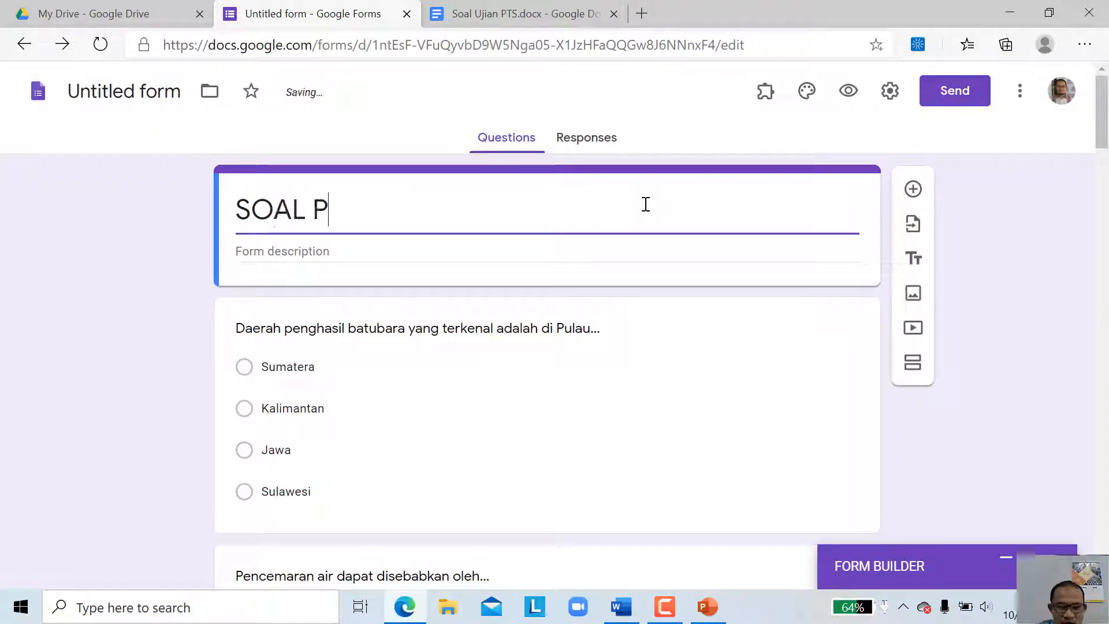
pyautogui.write('TS K')
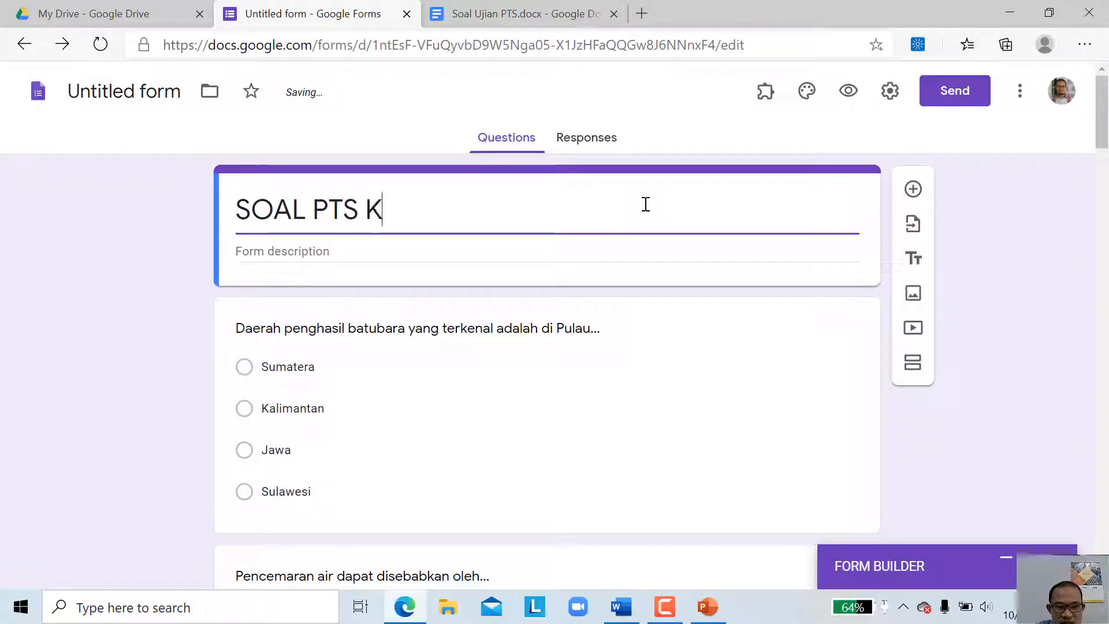
pyautogui.write('ELAS 1 SEMESTER 1')
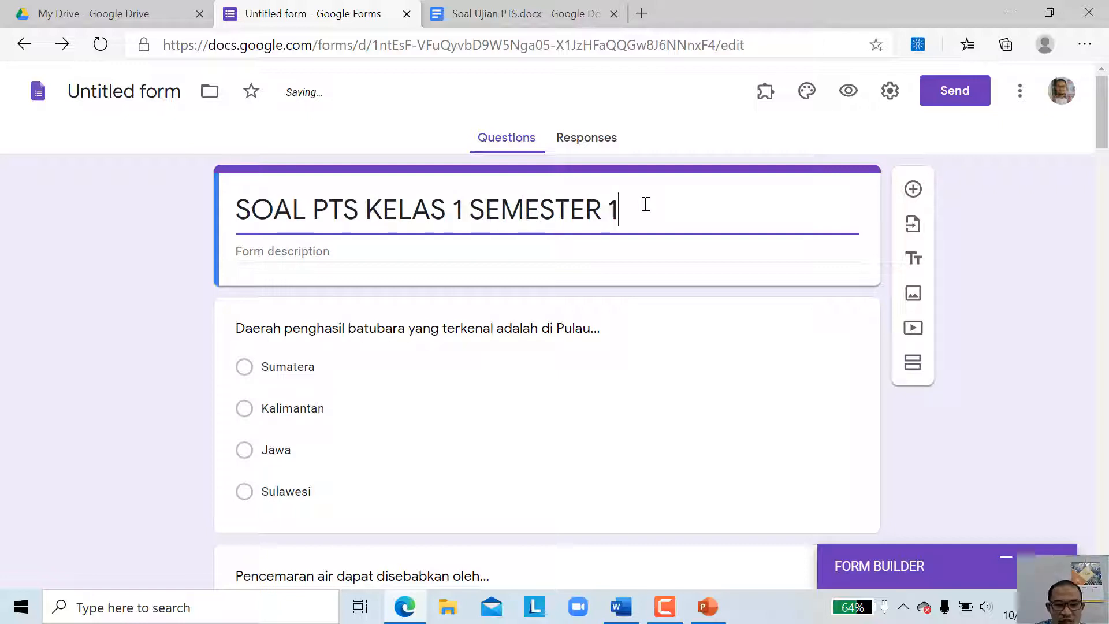
pyautogui.click(511, 254)
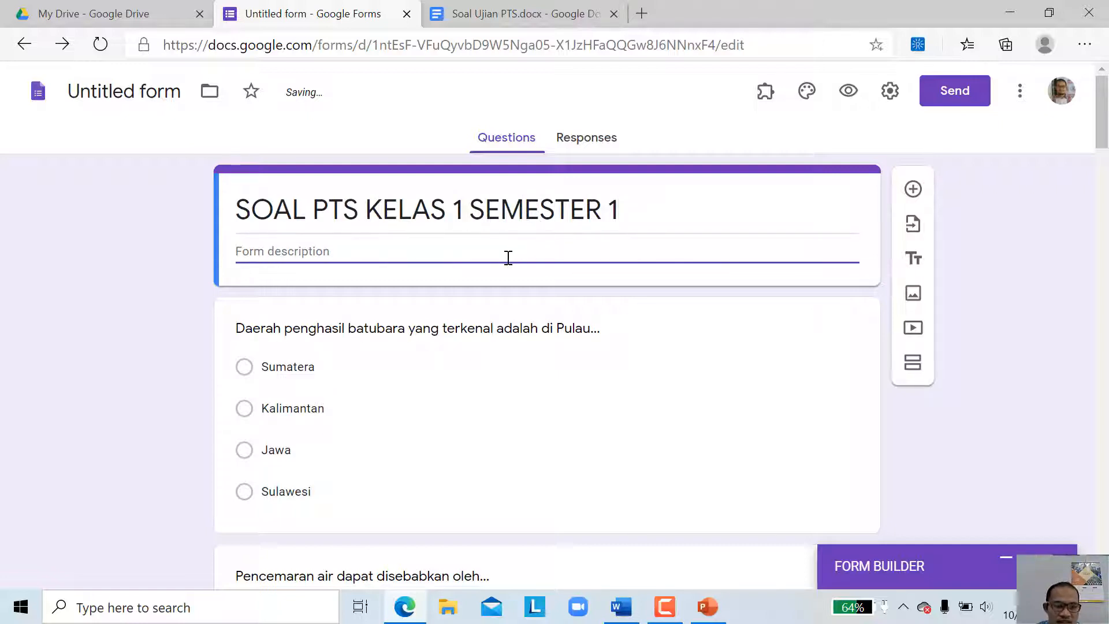
pyautogui.write('TEMATIK')
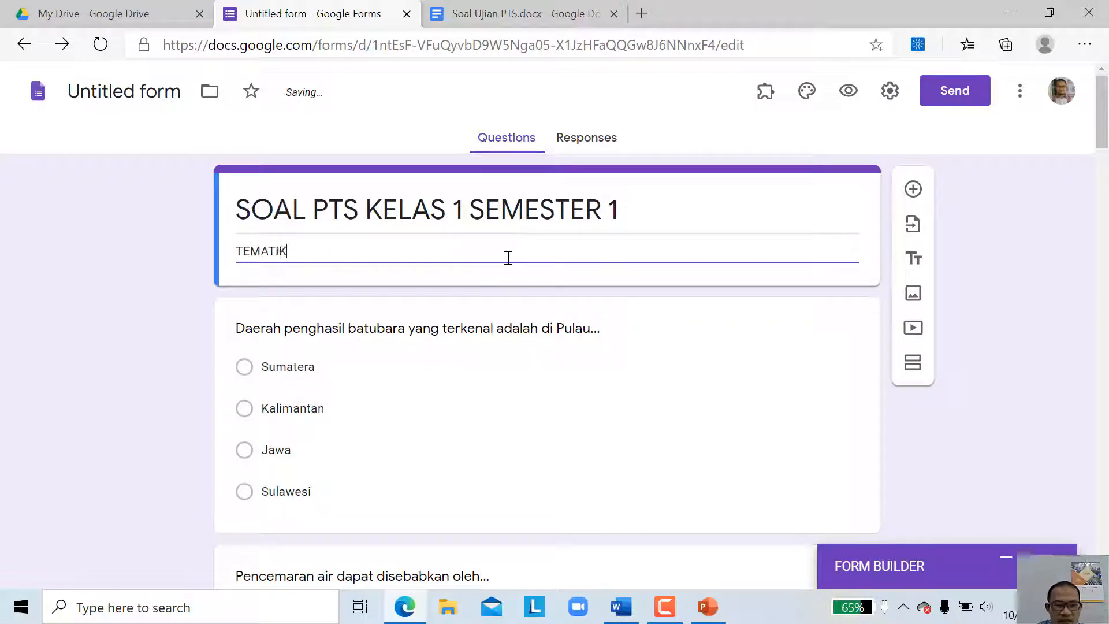
pyautogui.click(638, 395)
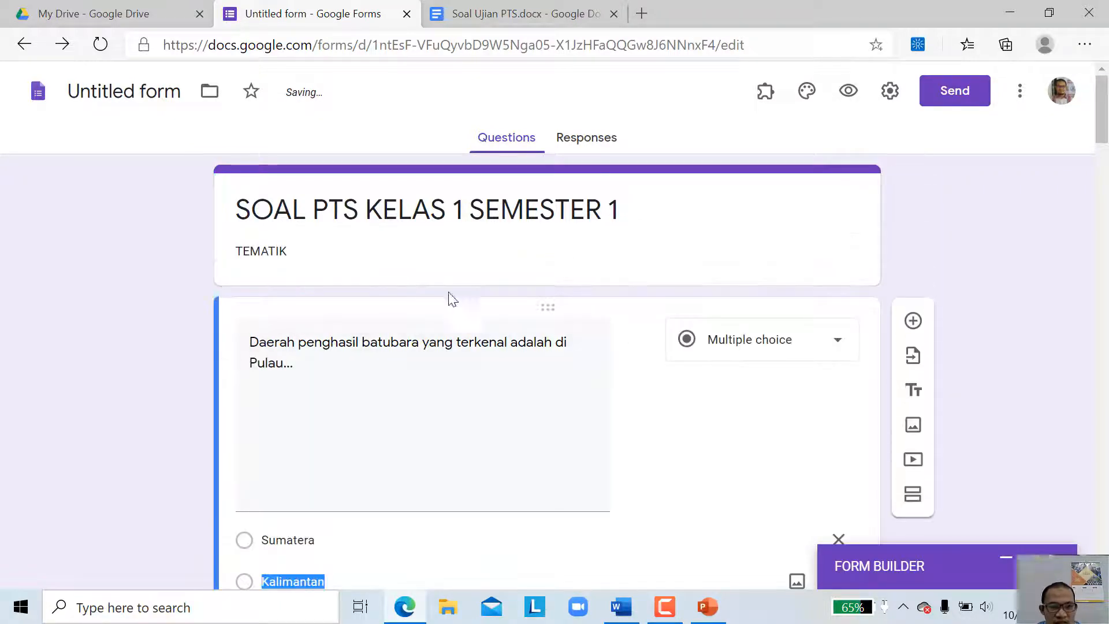
# Step: Review the imported questions through the end of the form and compare them with the Soal Ujian PTS document in Word
pyautogui.scroll(-6, 543, 340)
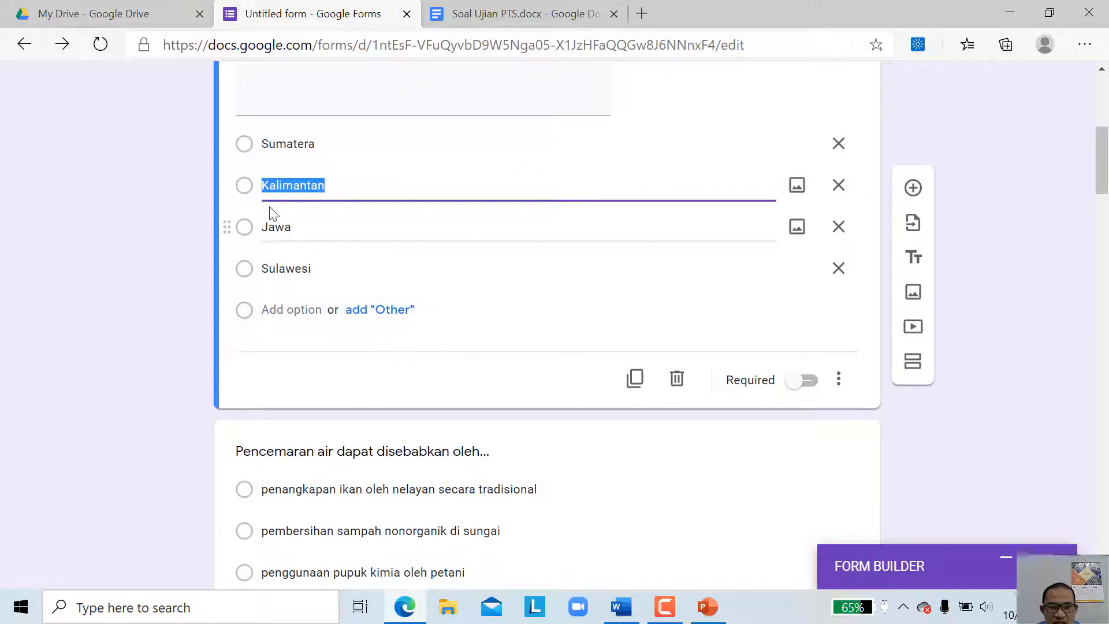
pyautogui.scroll(-20, 272, 315)
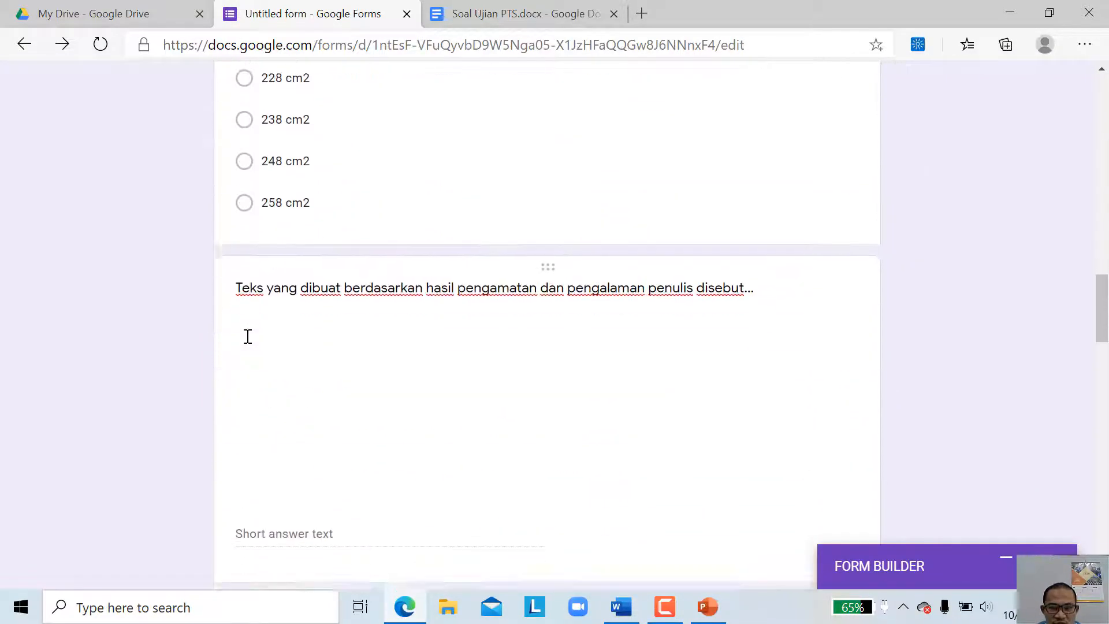
pyautogui.scroll(-20, 238, 347)
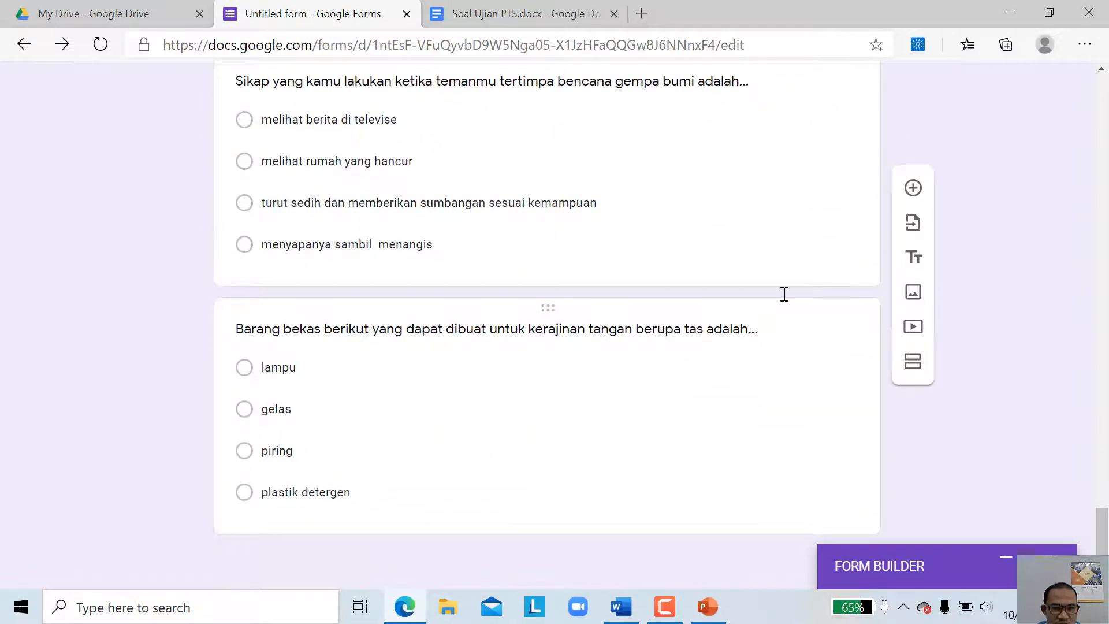
pyautogui.scroll(8, 746, 322)
pyautogui.scroll(5, 746, 322)
pyautogui.hotkey('alt', 'Tab')
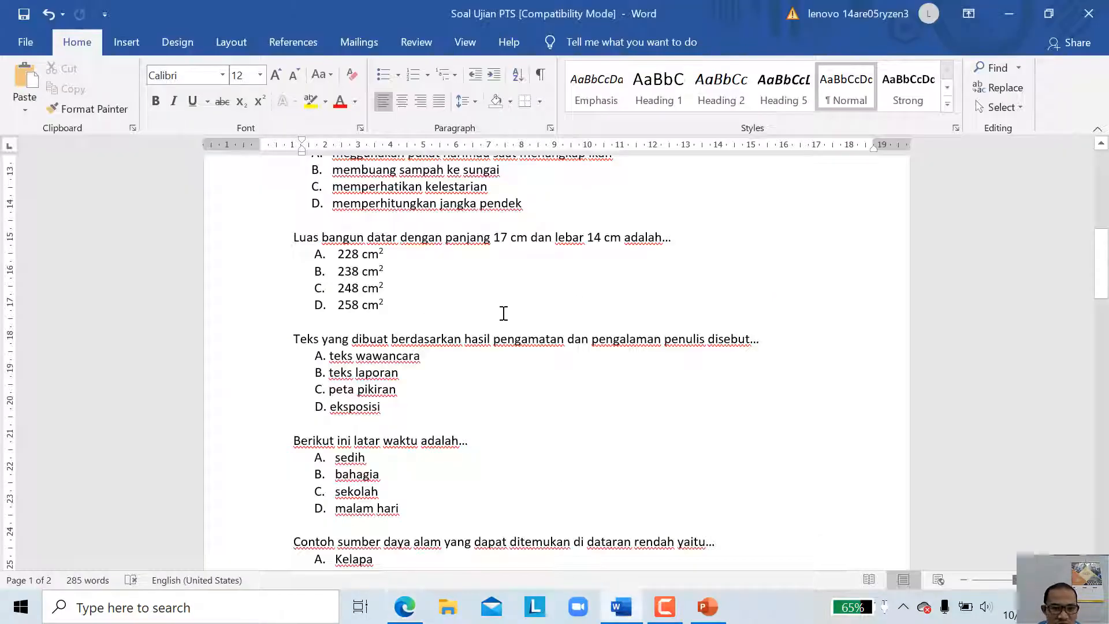
pyautogui.scroll(4, 501, 309)
pyautogui.scroll(-12, 500, 309)
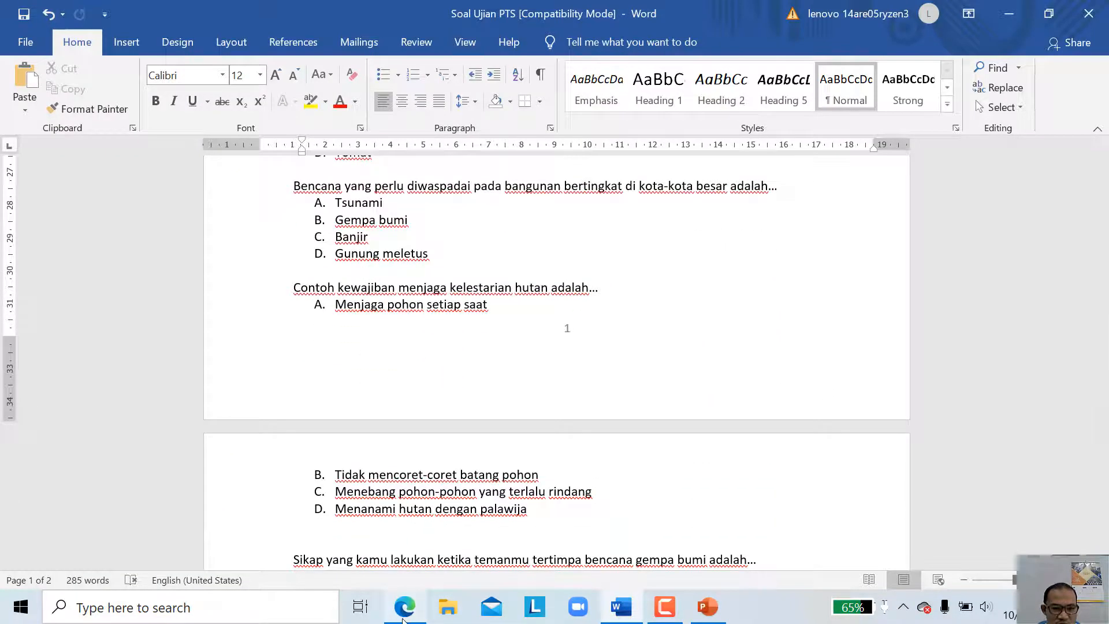
# Step: Return to the form in the browser and look over all its questions again, ending at the form title
pyautogui.click(404, 606)
pyautogui.scroll(15, 329, 277)
pyautogui.scroll(2, 427, 272)
pyautogui.scroll(-20, 445, 272)
pyautogui.scroll(-15, 276, 316)
pyautogui.scroll(8, 346, 277)
pyautogui.scroll(20, 357, 249)
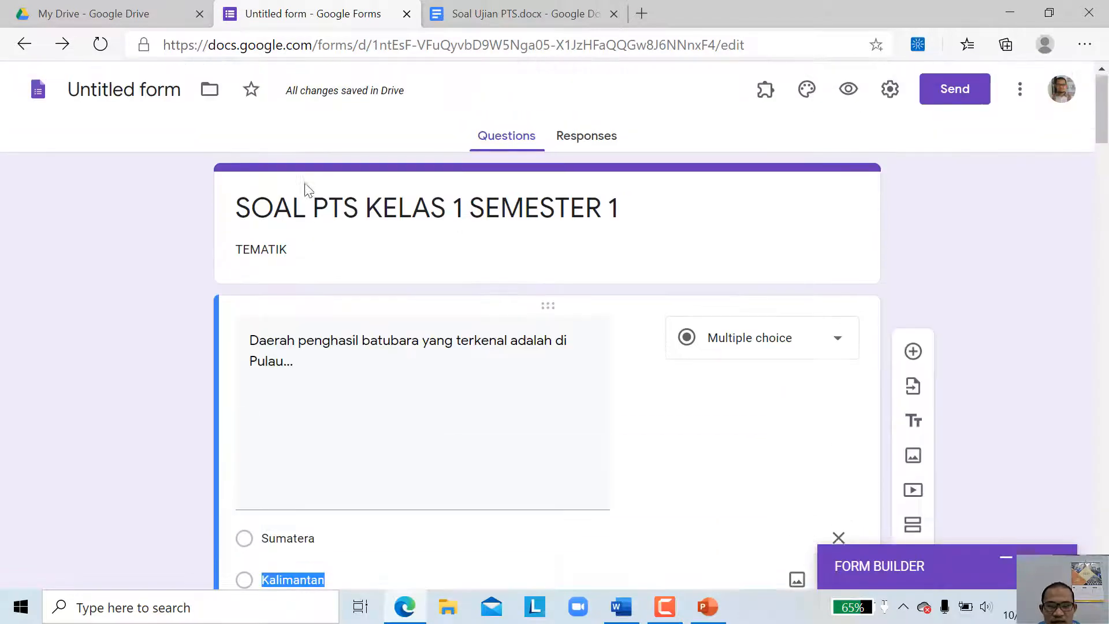
# Step: Close the Form Builder panel and open the form's sending options, looking over the email recipient, subject and message fields
pyautogui.click(1047, 550)
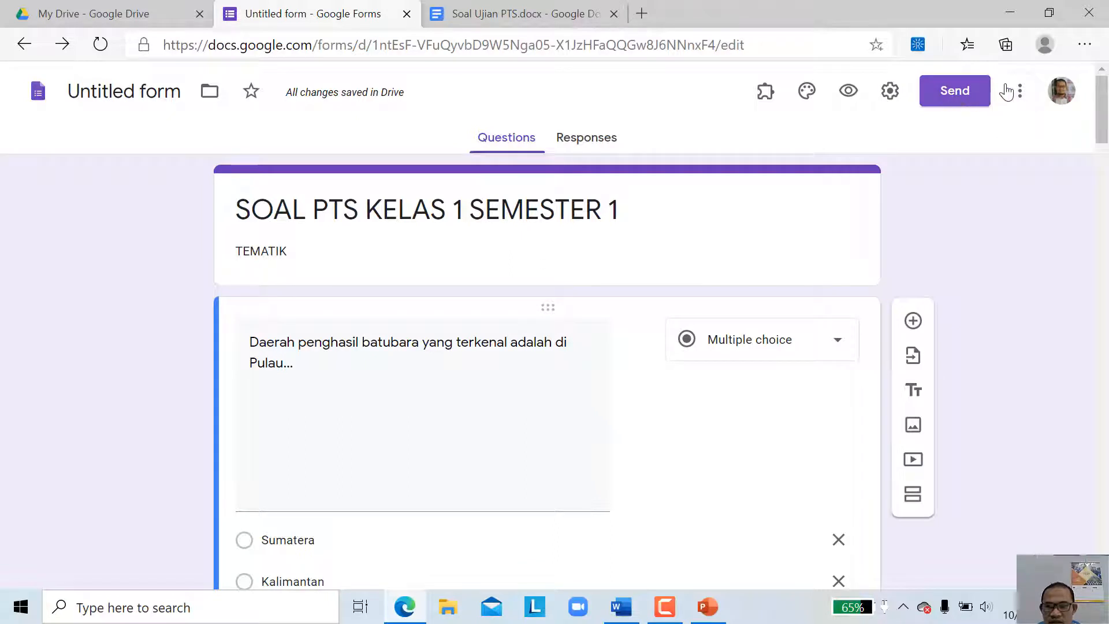
pyautogui.click(1023, 98)
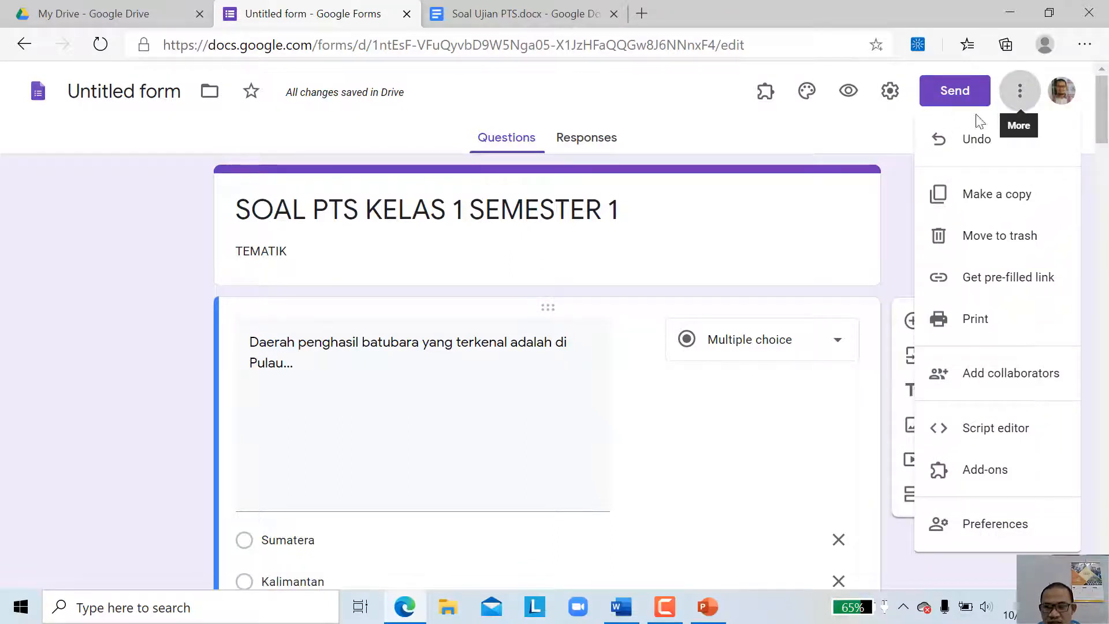
pyautogui.click(955, 102)
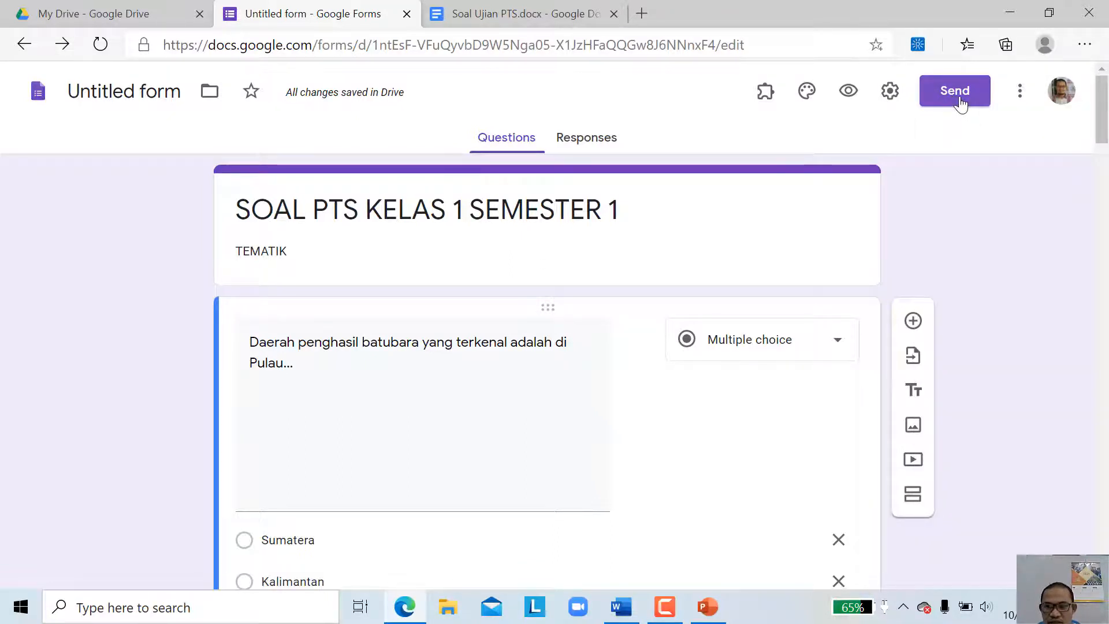
pyautogui.click(953, 98)
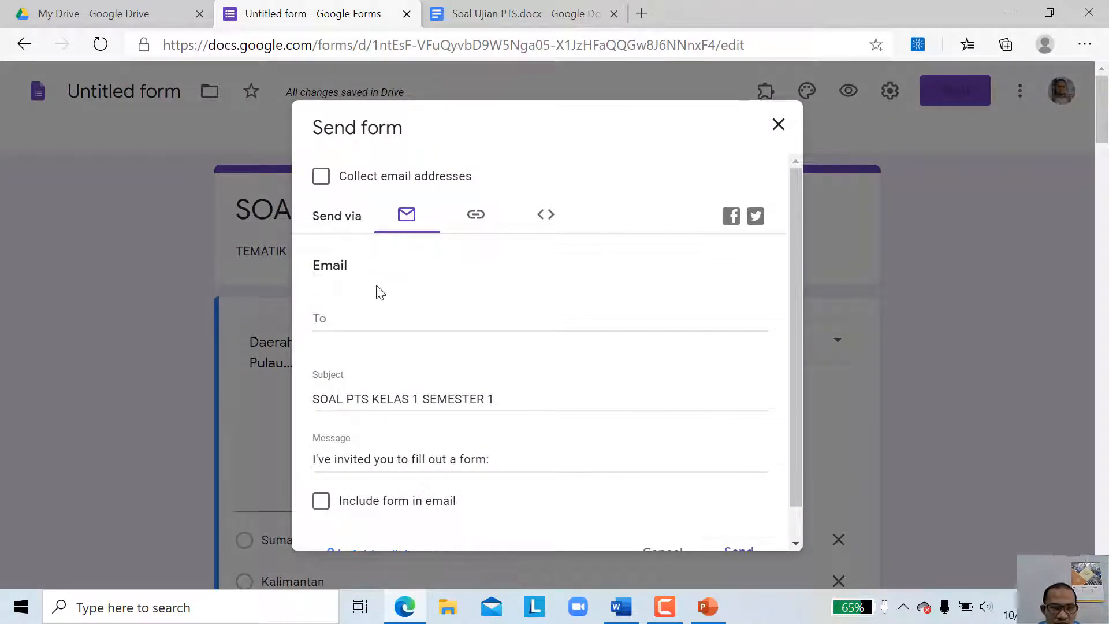
pyautogui.click(323, 317)
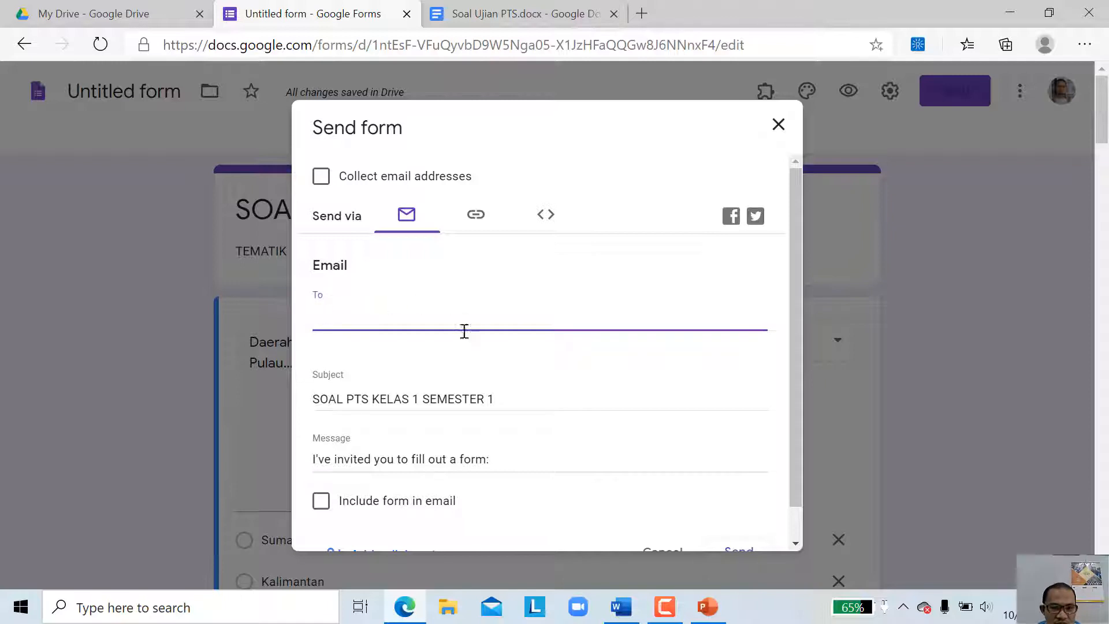
pyautogui.scroll(-1, 401, 346)
pyautogui.scroll(1, 407, 321)
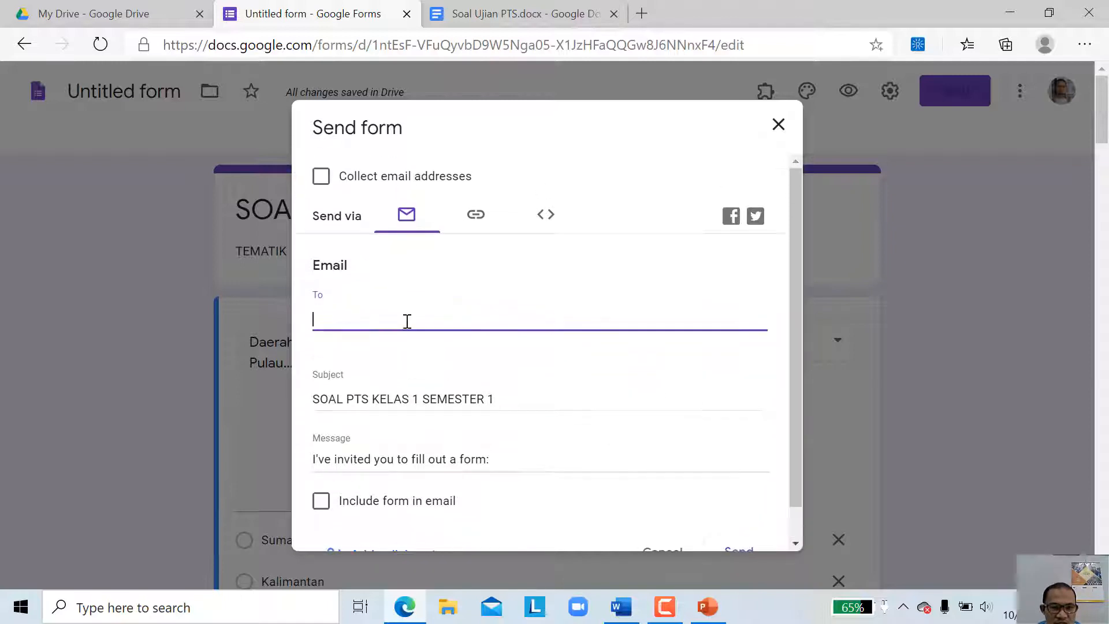
# Step: Choose sending by link, shorten the form's URL, copy it and close the Send form dialog
pyautogui.click(475, 218)
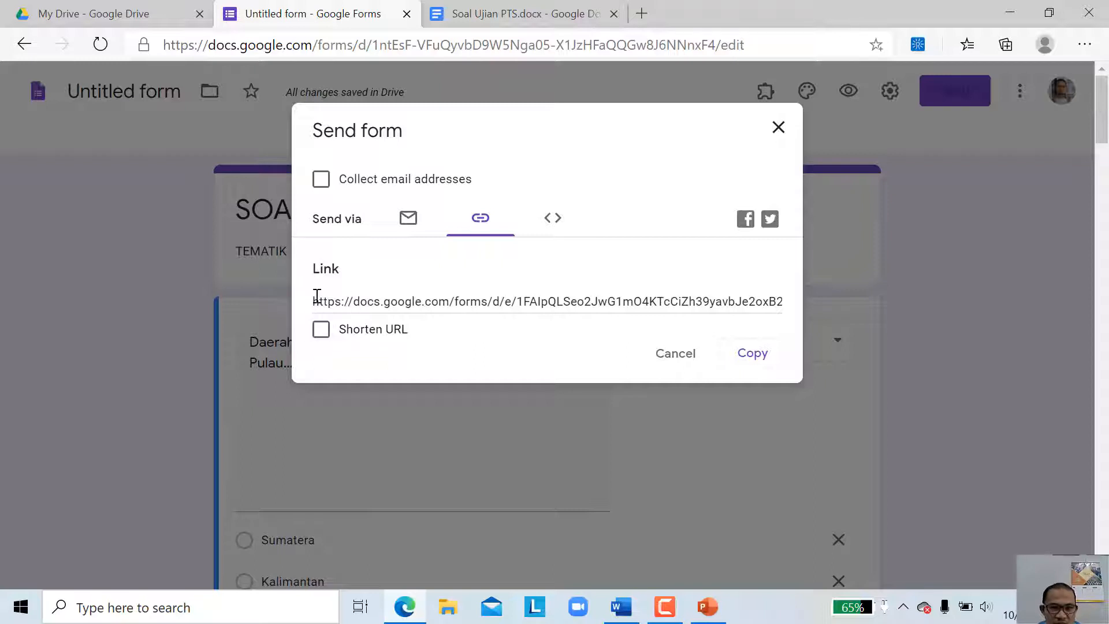
pyautogui.click(321, 330)
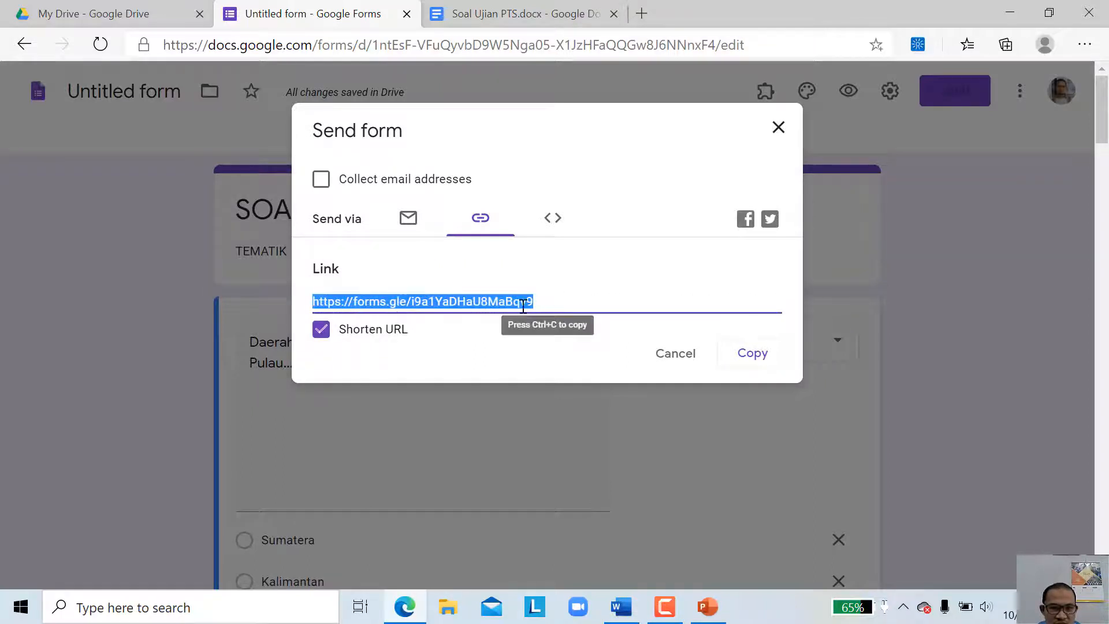
pyautogui.click(754, 357)
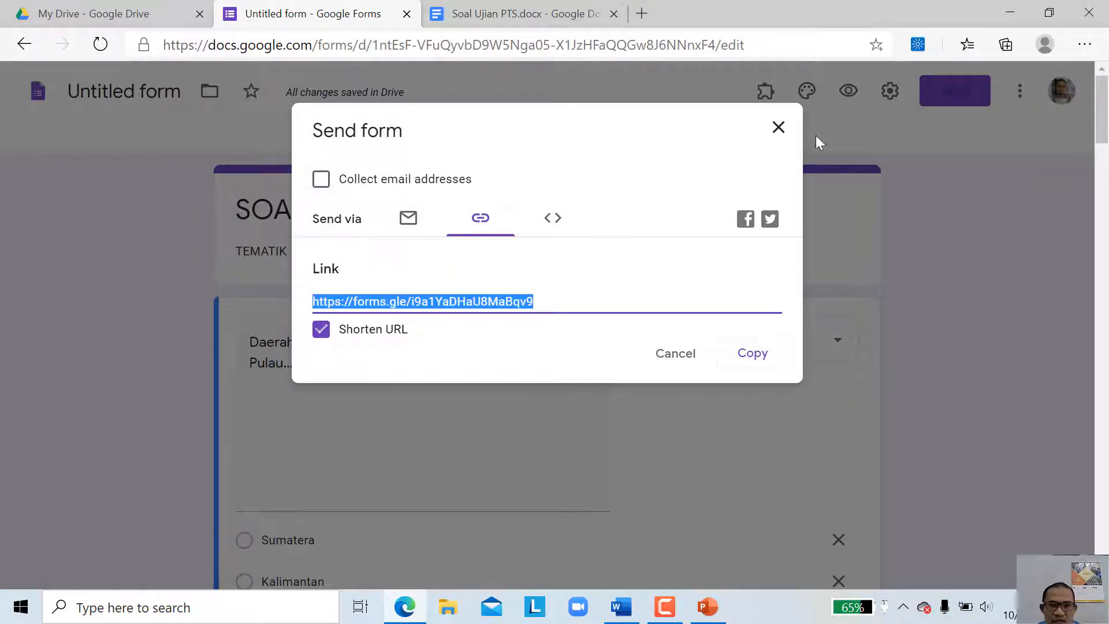
pyautogui.click(777, 131)
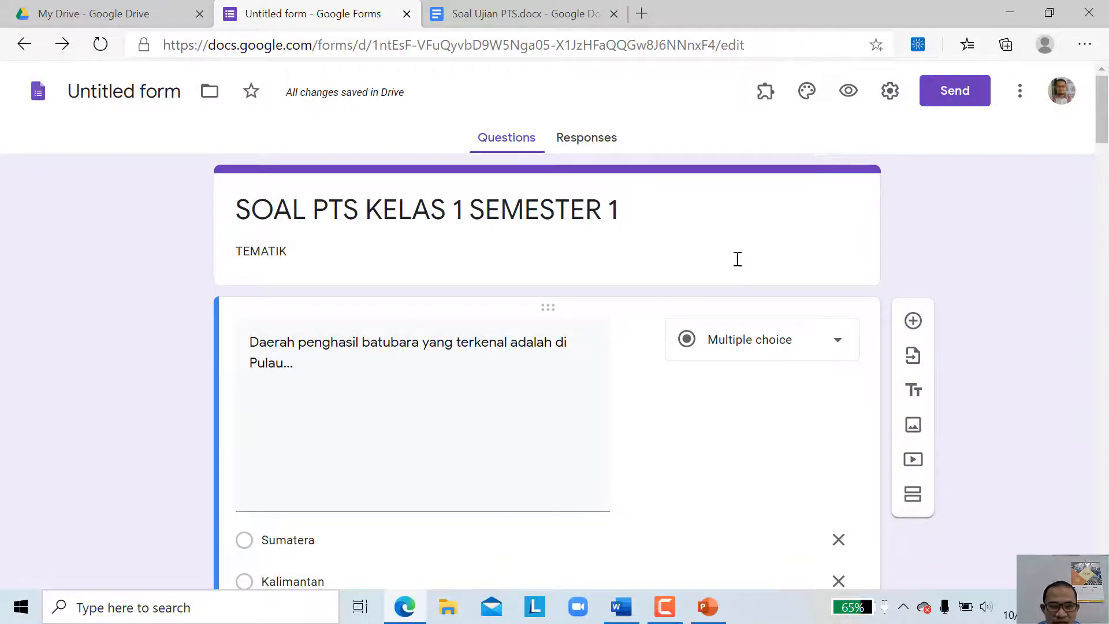
# Step: Examine the finished form's questions and options, including the "Teks yang dibuat berdasarkan hasil pengamatan" item imported as short answer
pyautogui.scroll(-12, 554, 352)
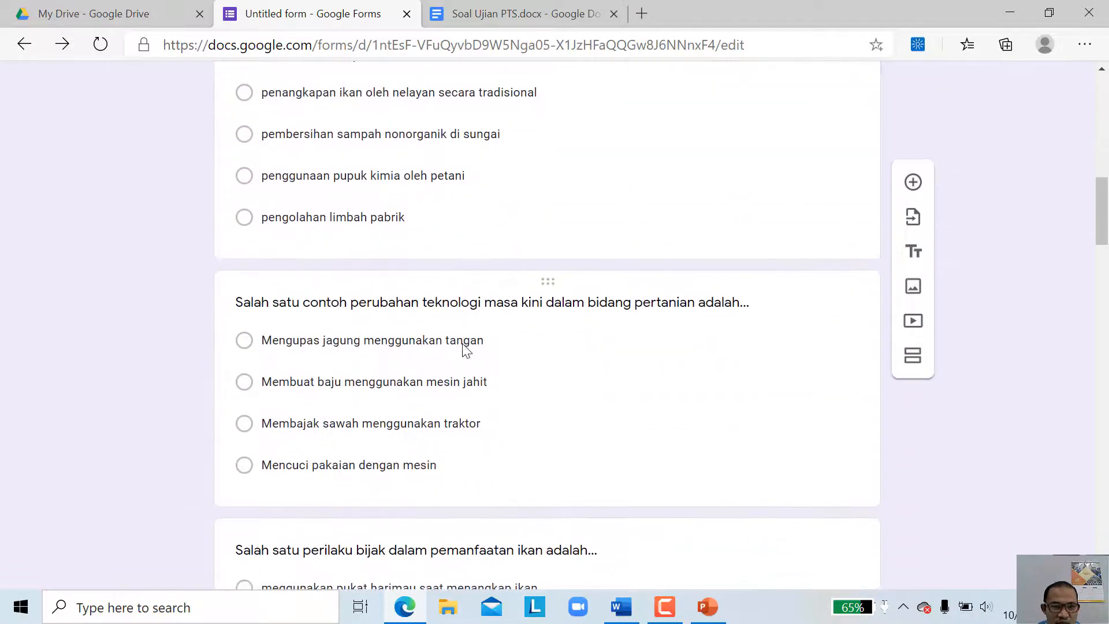
pyautogui.scroll(1, 446, 332)
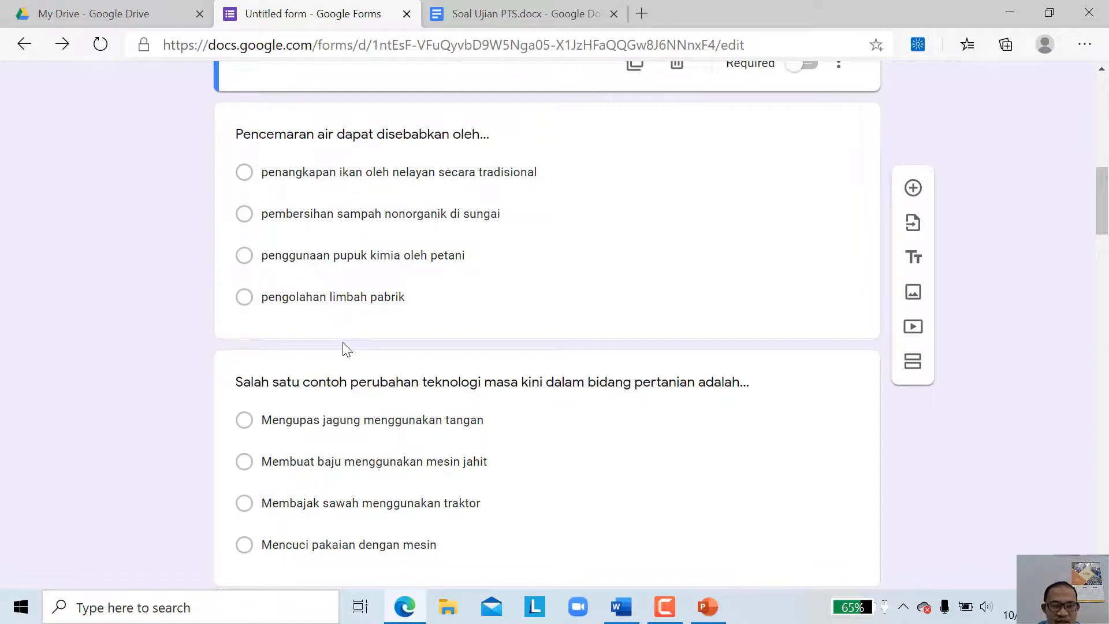
pyautogui.scroll(6, 344, 347)
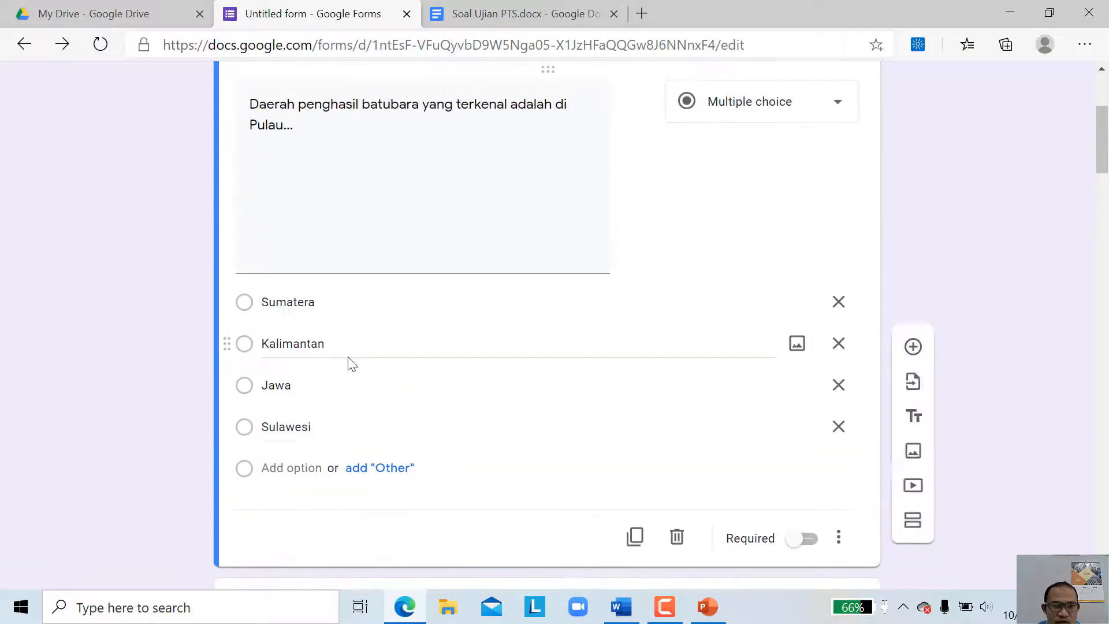
pyautogui.scroll(-6, 350, 359)
pyautogui.scroll(-10, 350, 365)
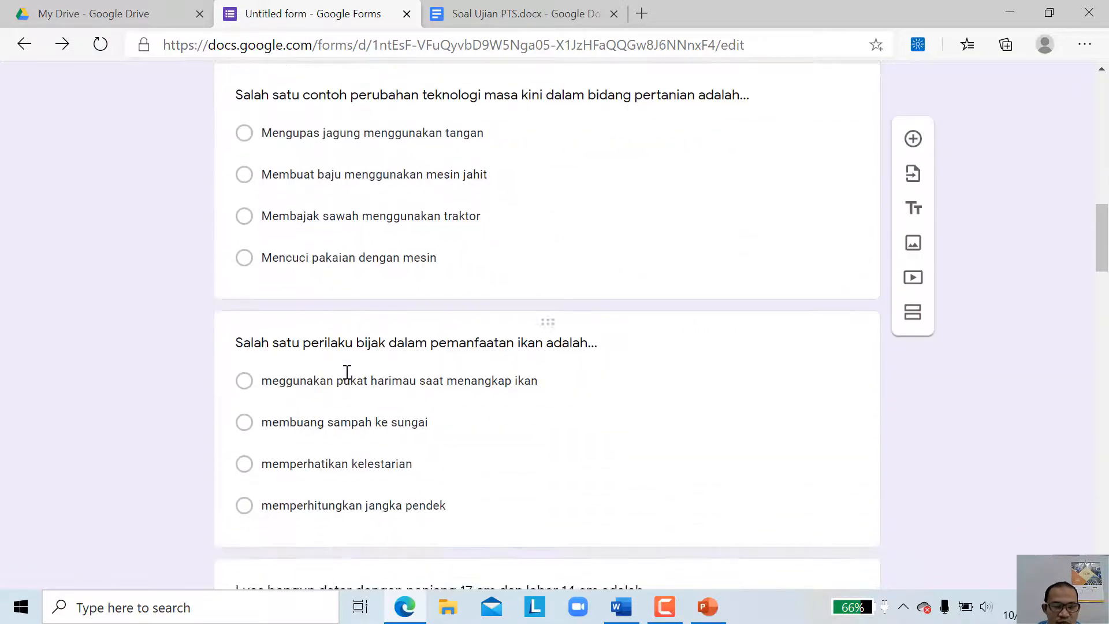
pyautogui.scroll(15, 309, 421)
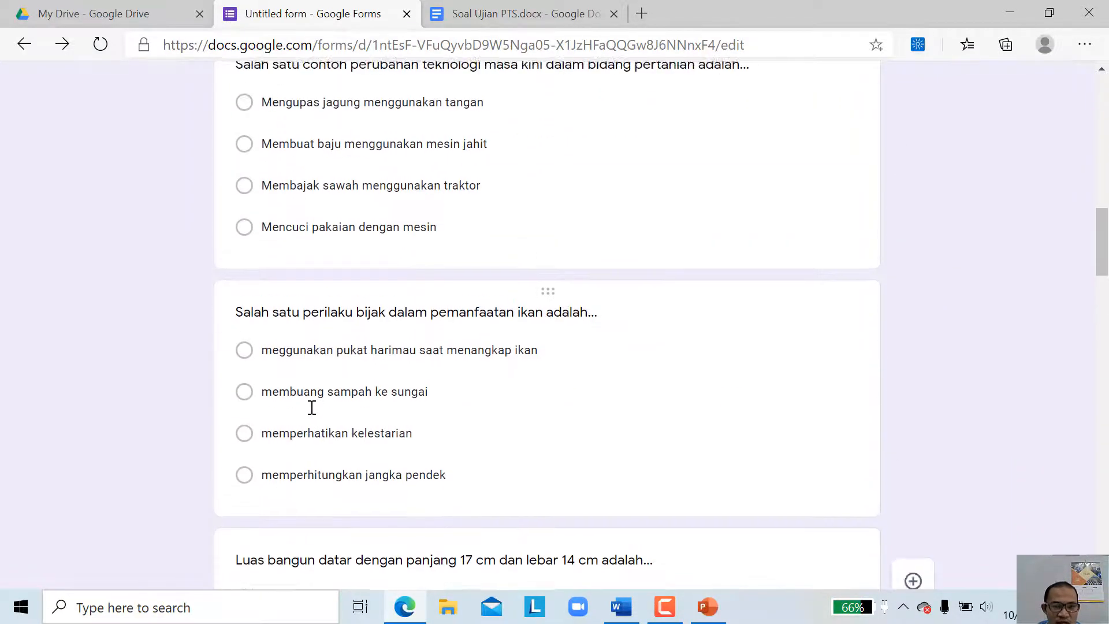
pyautogui.scroll(-12, 483, 379)
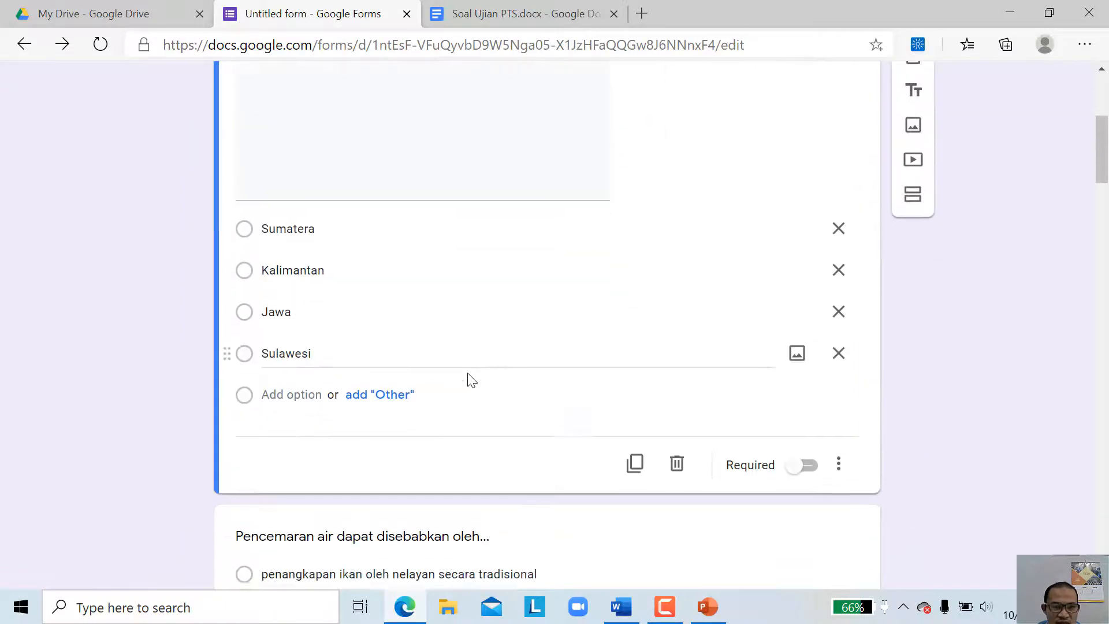
pyautogui.scroll(-15, 352, 389)
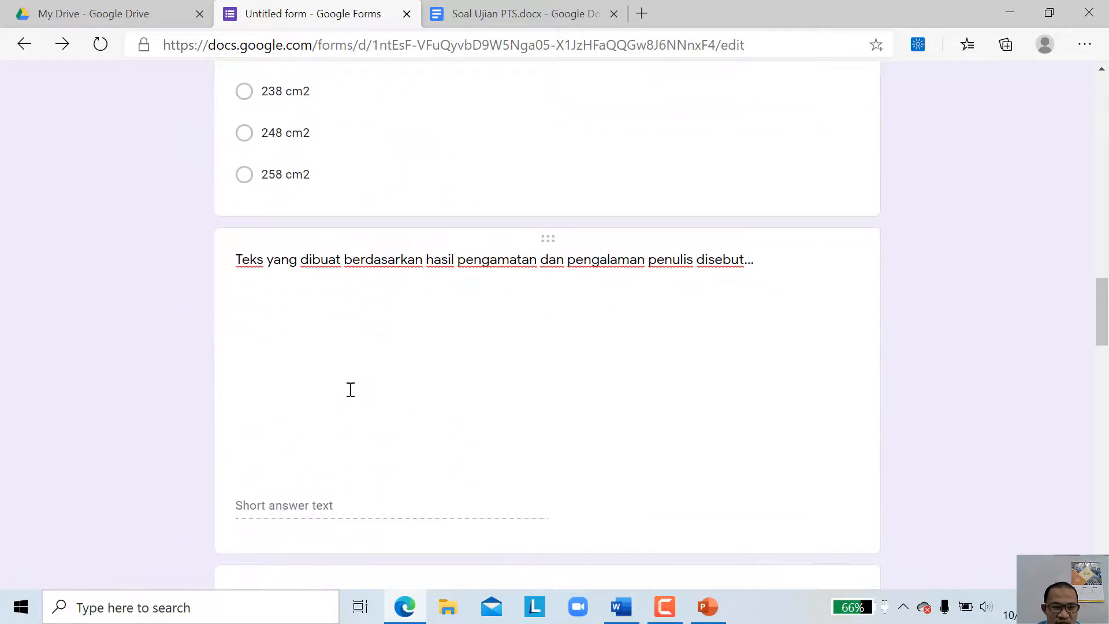
pyautogui.scroll(-6, 350, 396)
pyautogui.scroll(20, 340, 396)
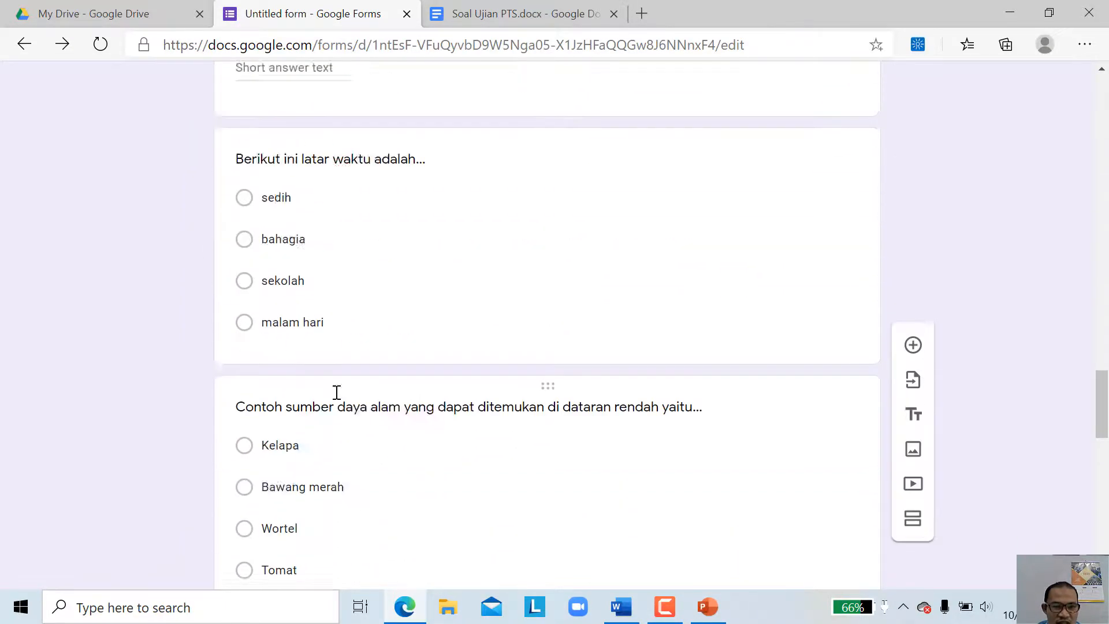
pyautogui.scroll(3, 369, 250)
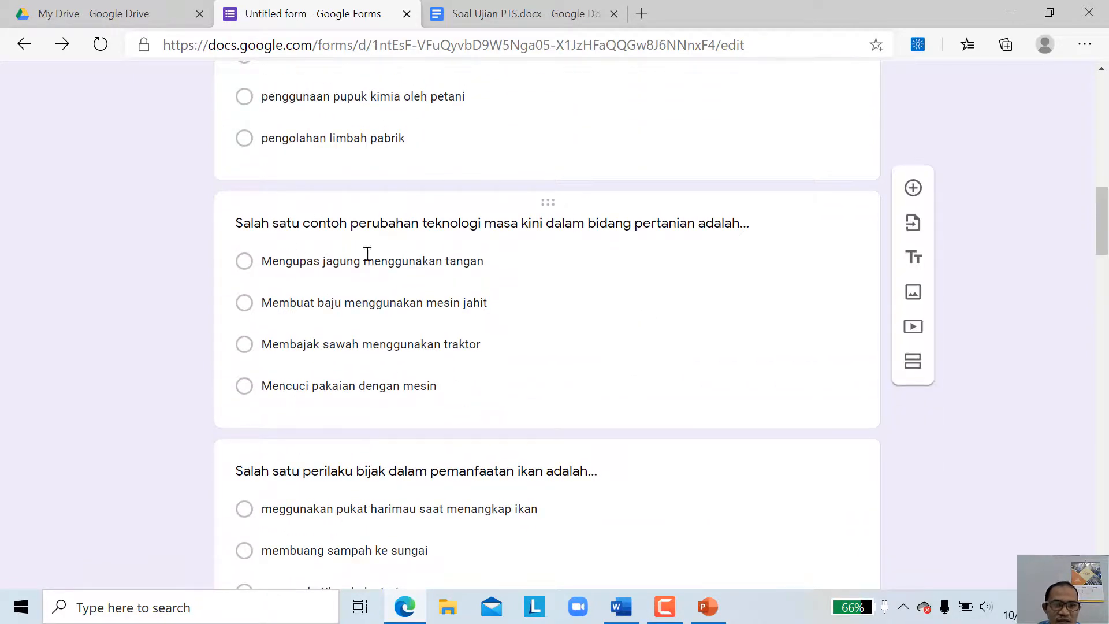
pyautogui.scroll(9, 507, 295)
pyautogui.scroll(-9, 508, 297)
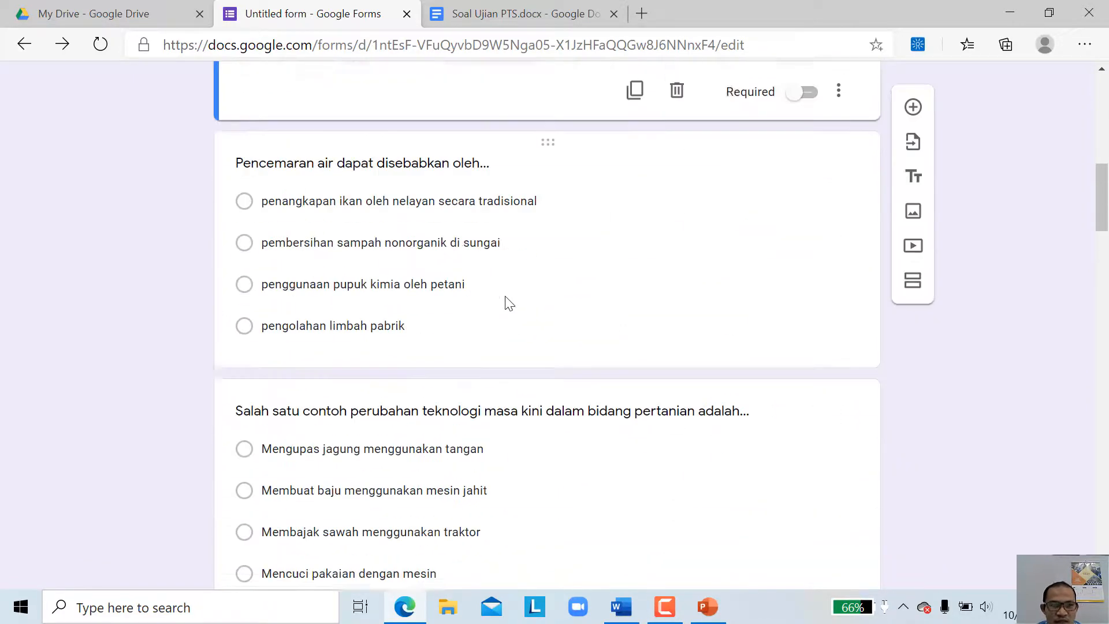